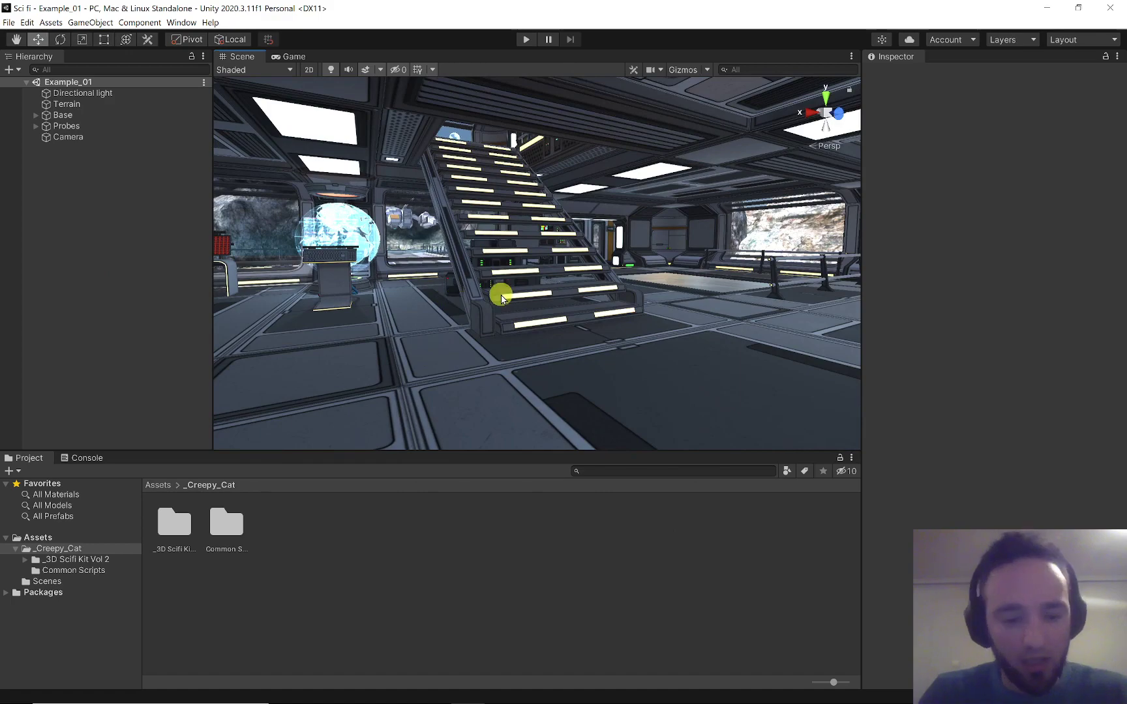
Look around the sci-fi base interior in the Scene view, from the staircase hall through the corridor to the laboratory
right_click_drag(500, 297, 63, 248)
right_click_drag(487, 260, 437, 320)
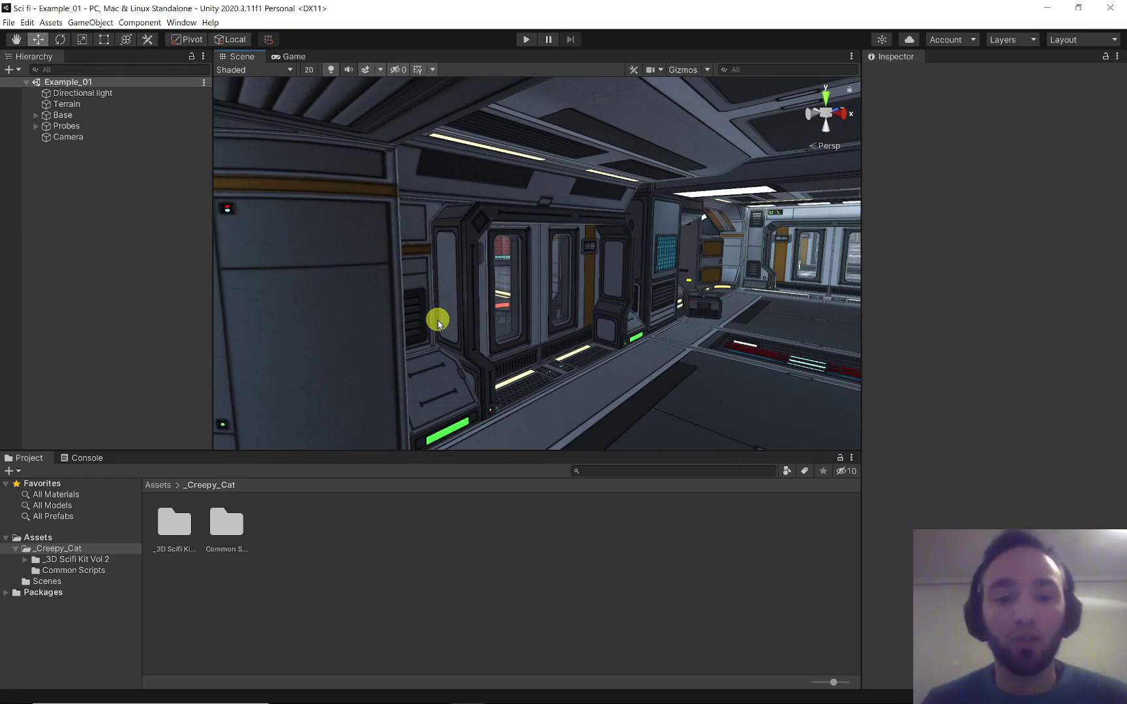
right_click_drag(457, 314, 1075, 346)
key("w")
key("a")
key("w")
key("s")
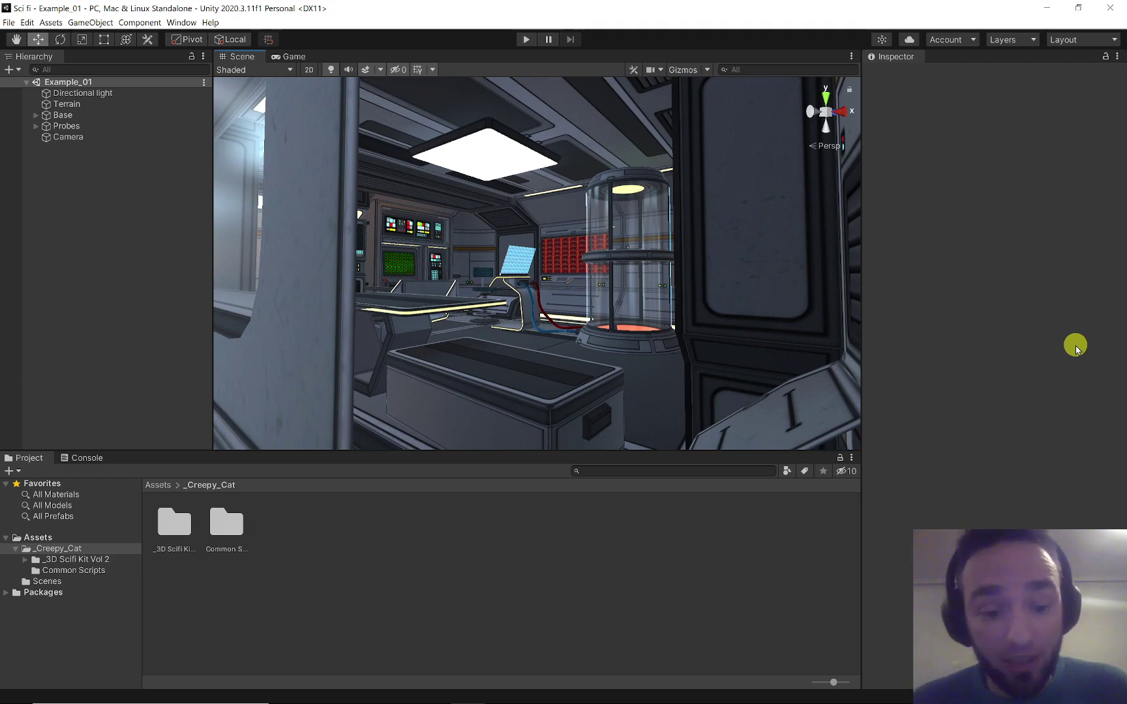
Select the Camera object and try to align it with a Scene view facing the large rounded column
right_click_drag(612, 304, 566, 273)
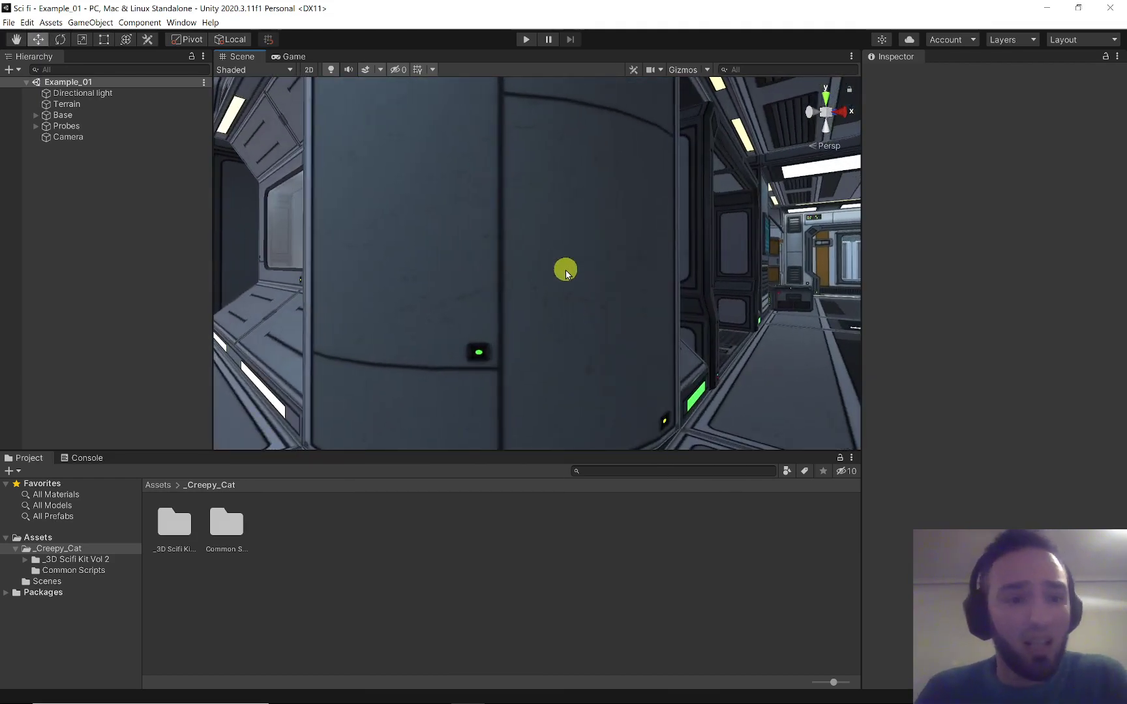
left_click(95, 139)
right_click_drag(508, 234, 500, 245)
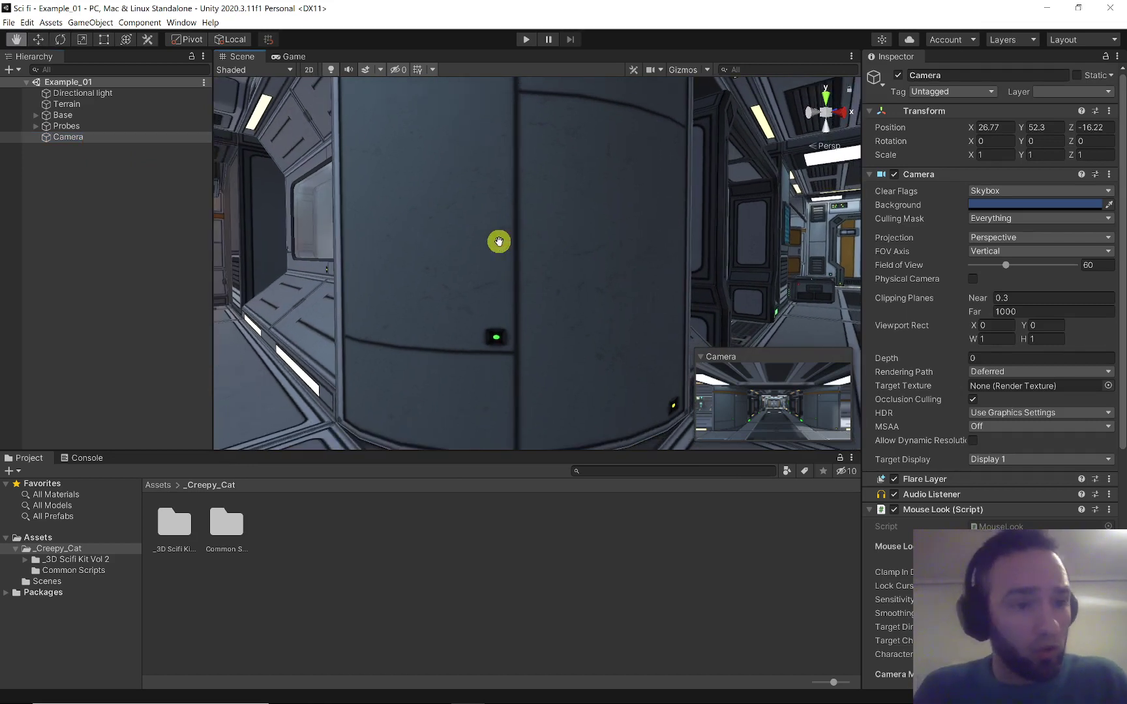
key("ctrl+shift+f")
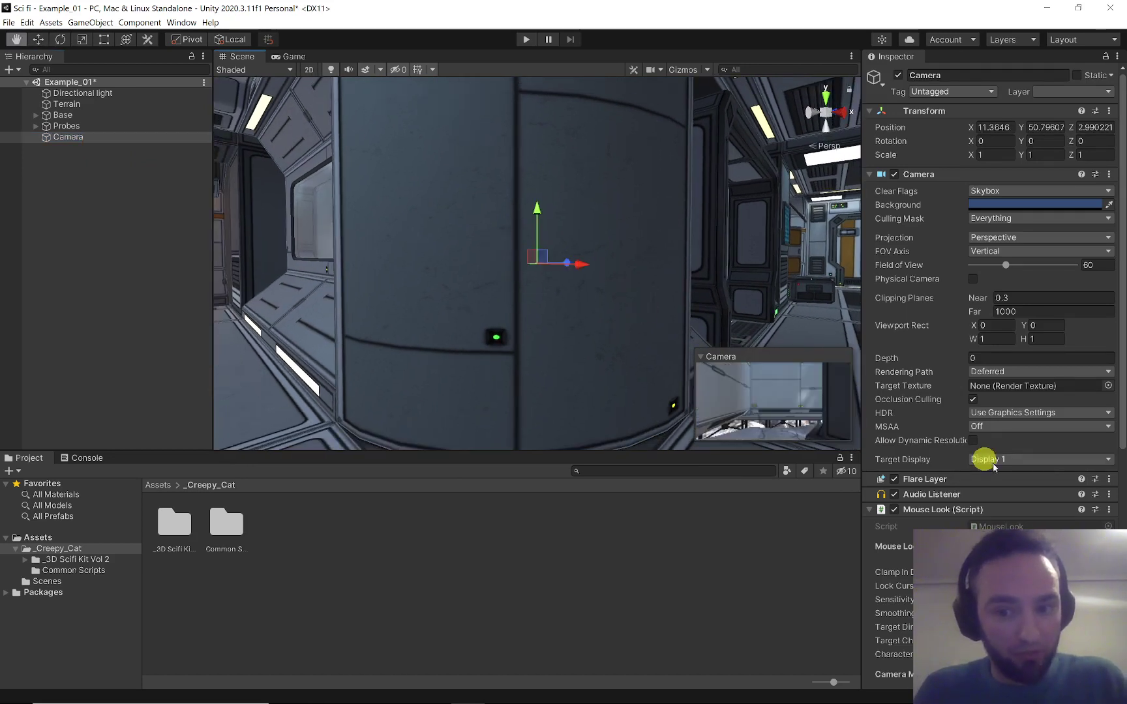
right_click_drag(573, 302, 566, 301)
key("s")
Dock the Game view beside the Scene view and align the Camera close to the column, at about X 24.3, Y 51.9, Z -11.5
left_click_drag(284, 60, 732, 264)
right_click_drag(511, 332, 227, 210)
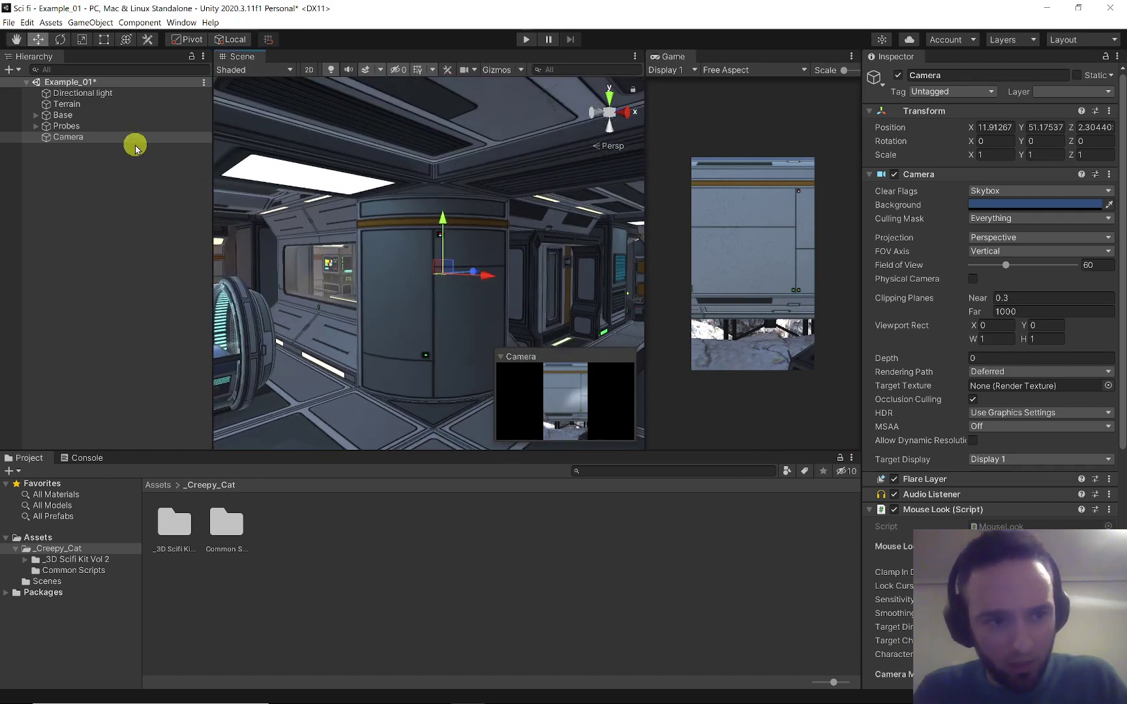
right_click_drag(359, 261, 405, 267)
key("ctrl+shift+f")
key("ctrl+shift+f")
key("w")
key("ctrl+shift+f")
key("f")
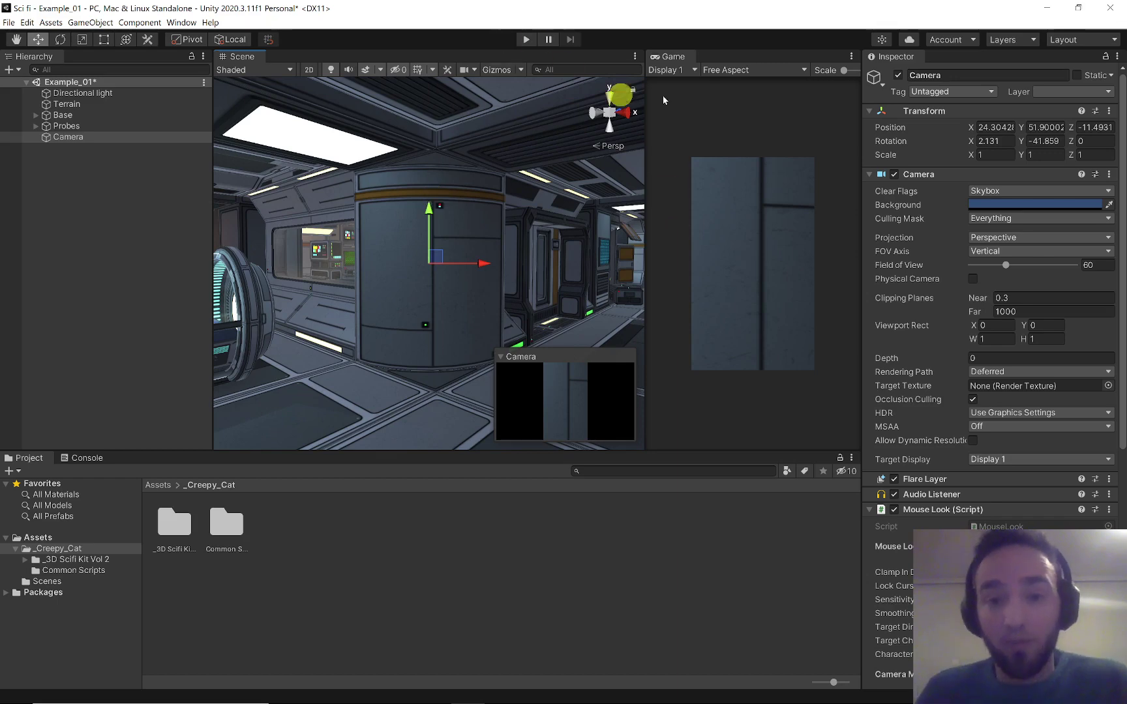
key("w")
right_click_drag(322, 233, 321, 235)
key("s")
mouse_move(456, 249)
right_mouse_down()
mouse_move(390, 244)
mouse_move(436, 243)
right_mouse_up()
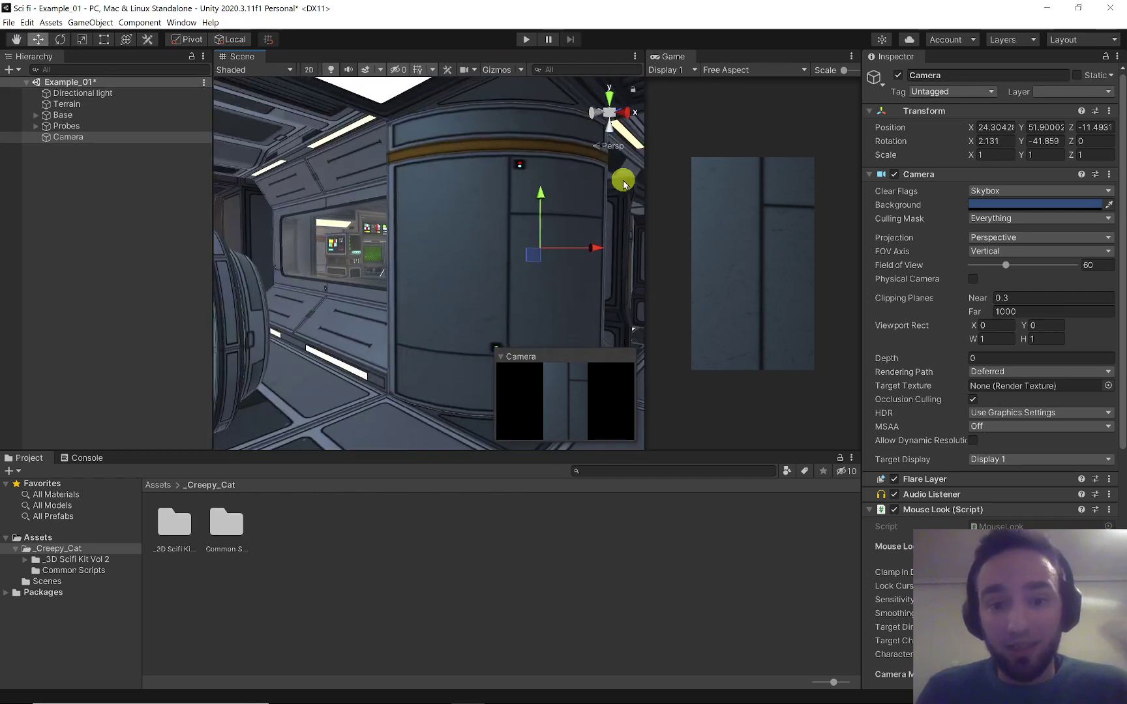
Disable Low Resolution Aspect Ratios for the Game view and dock it back in the same group as the Scene view
left_click(766, 72)
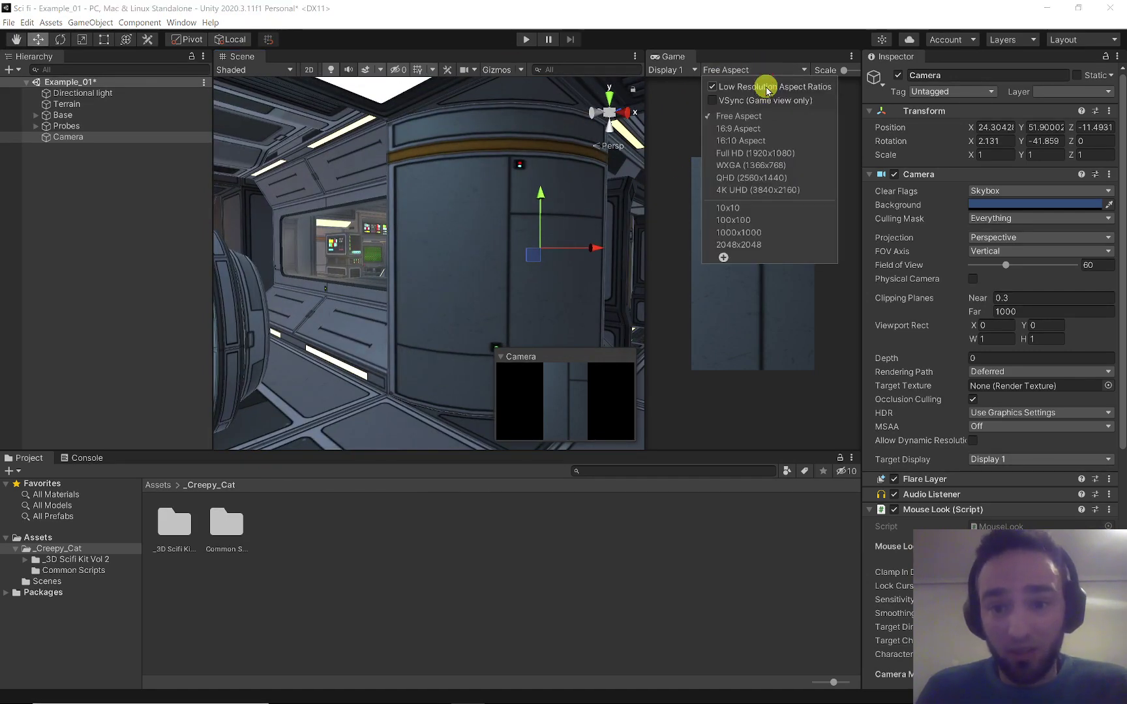
left_click(767, 88)
left_click_drag(646, 172, 515, 170)
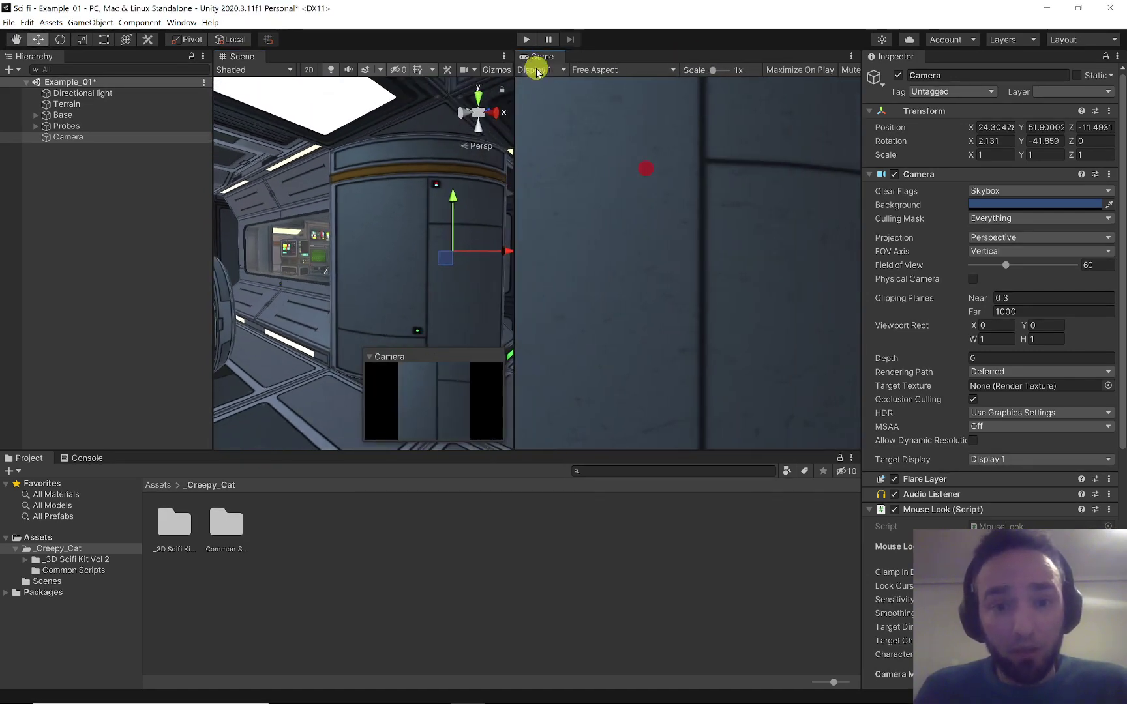
left_click_drag(546, 59, 326, 57)
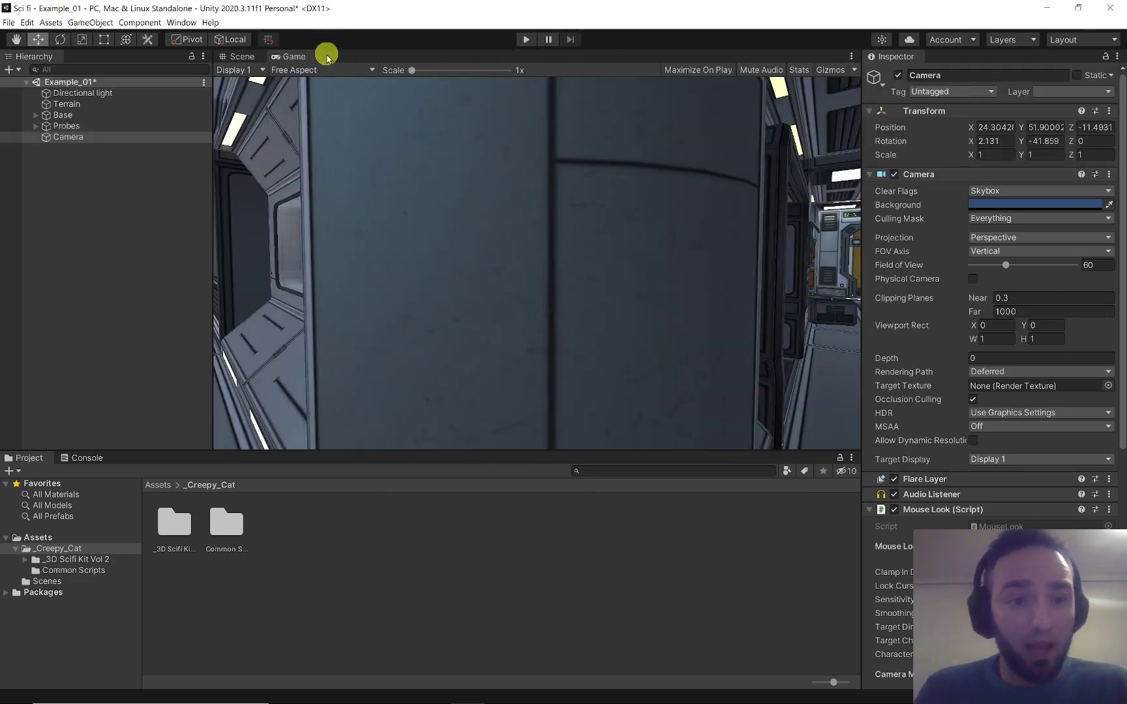
Open the Frame Debugger window and dock it next to the Console
left_click(180, 21)
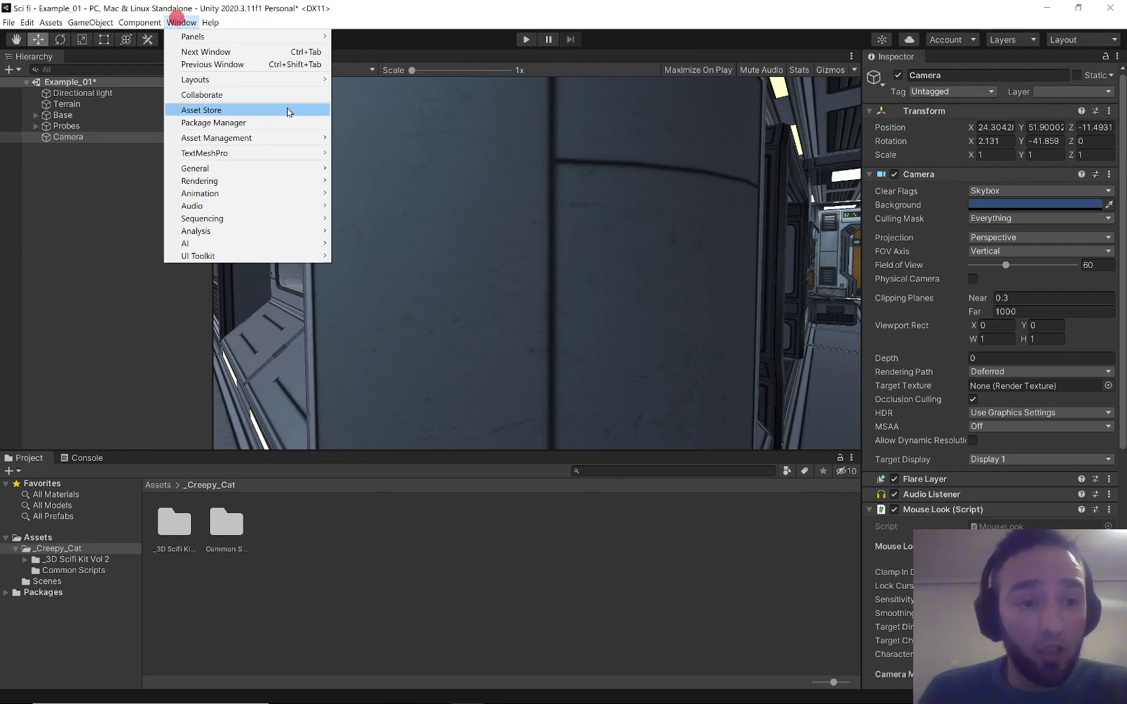
left_click(283, 183)
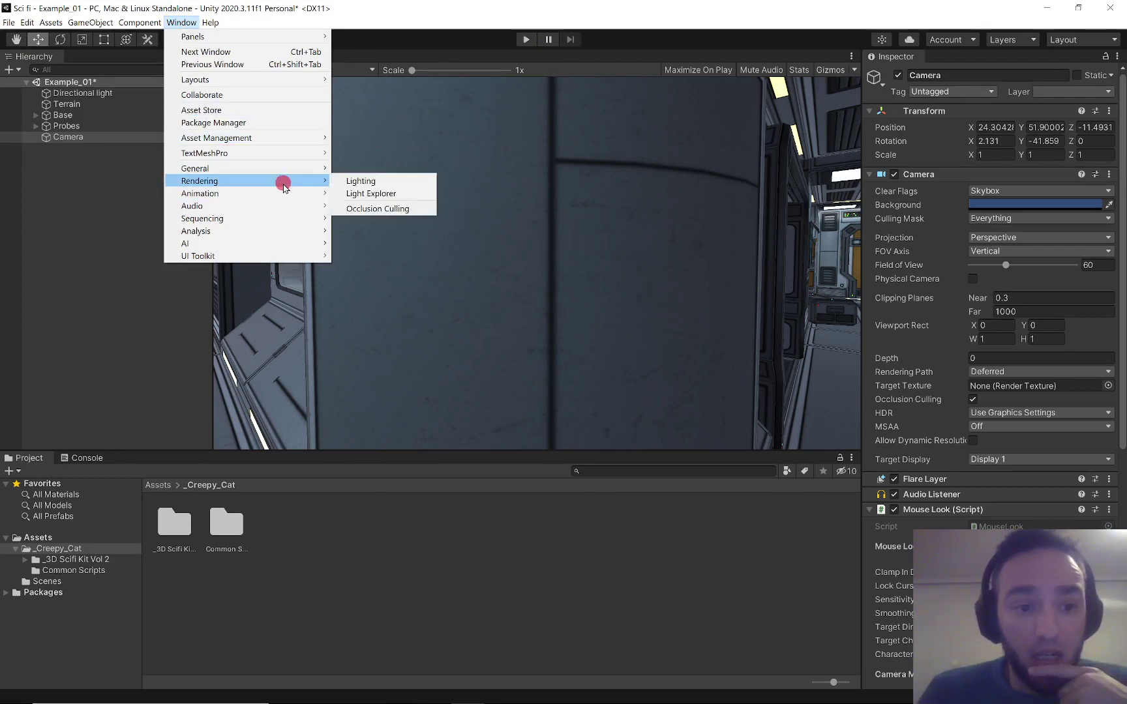
mouse_move(280, 231)
left_click(394, 255)
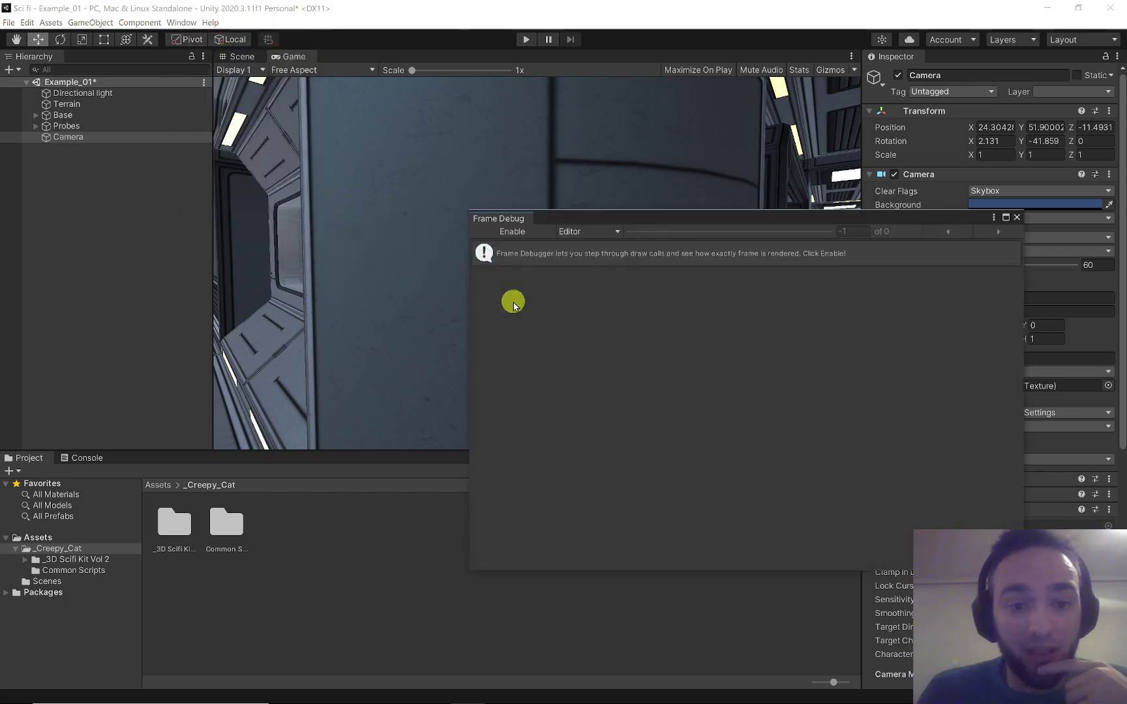
left_click_drag(640, 226, 415, 473)
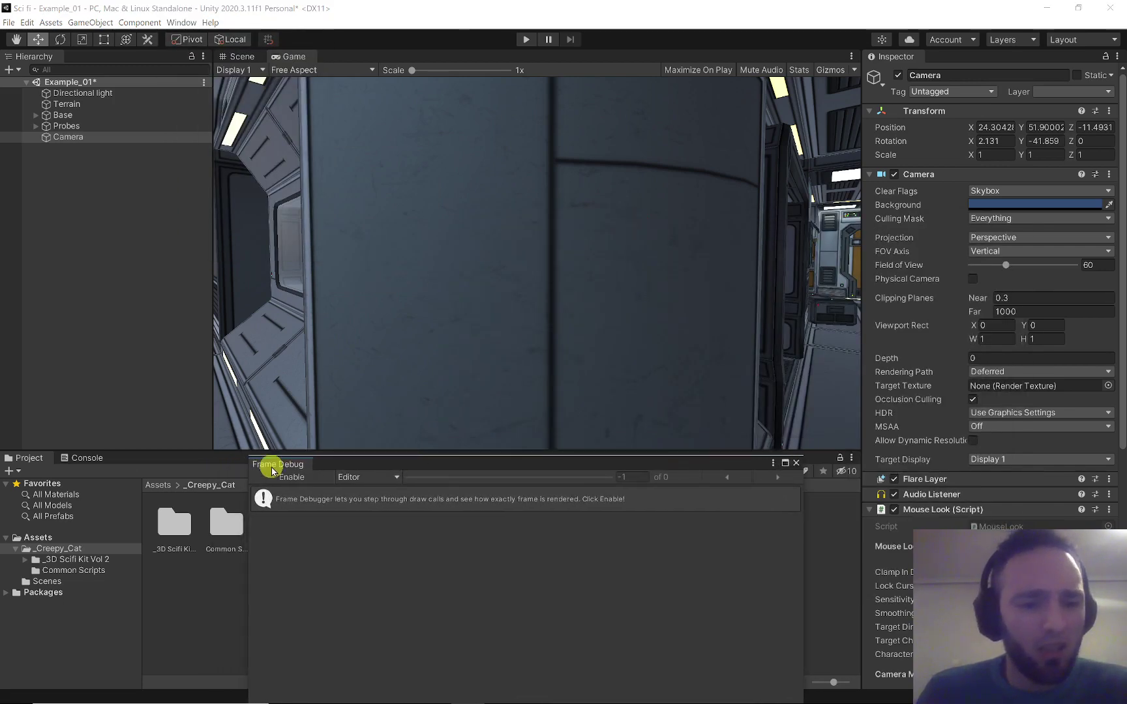
left_click_drag(175, 460, 176, 459)
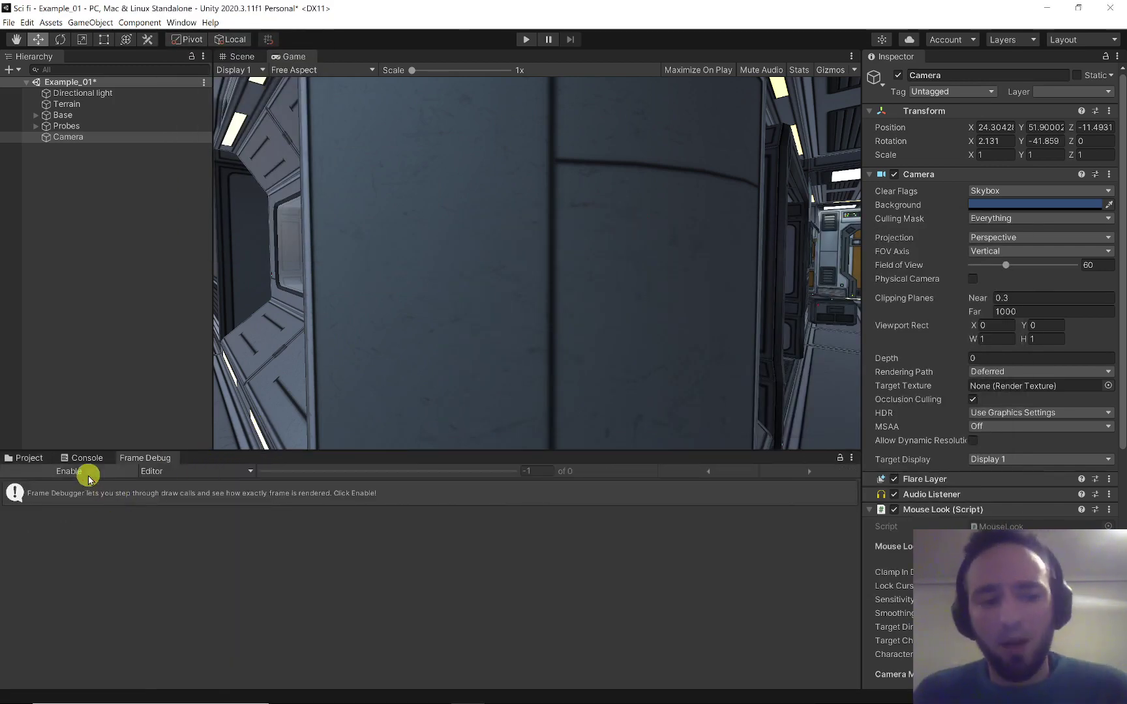
Enable the Frame Debugger and expand the Drawing event down to the Render.OpaqueGeometry passes
left_click(68, 471)
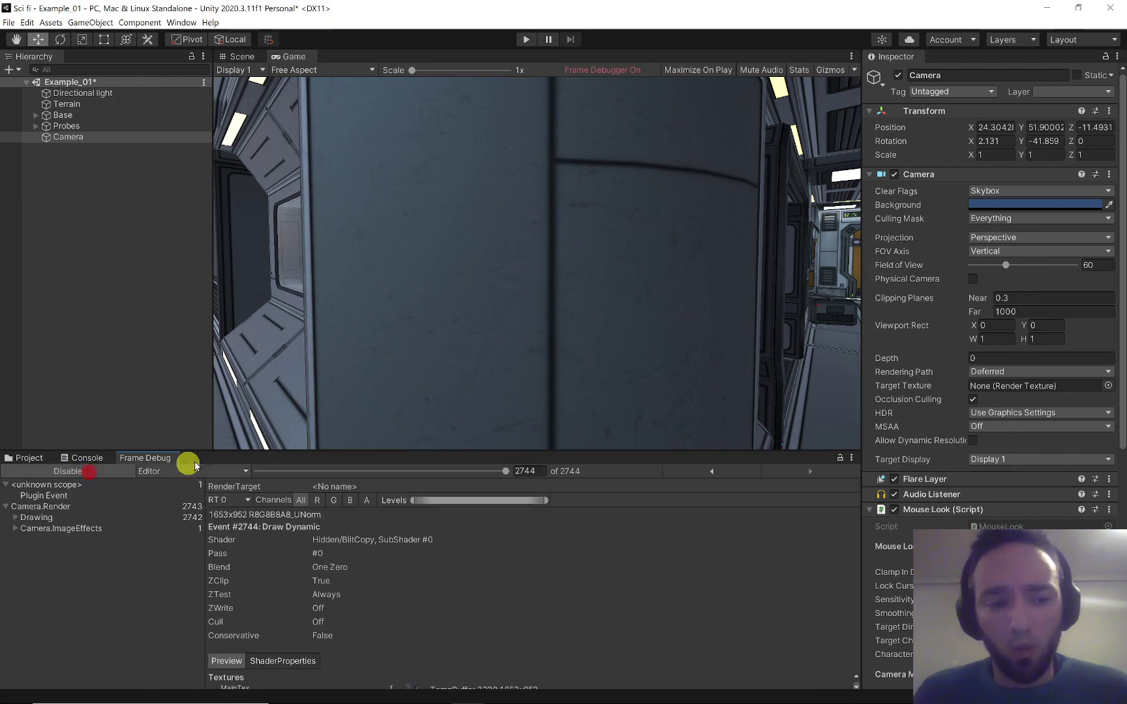
left_click(56, 518)
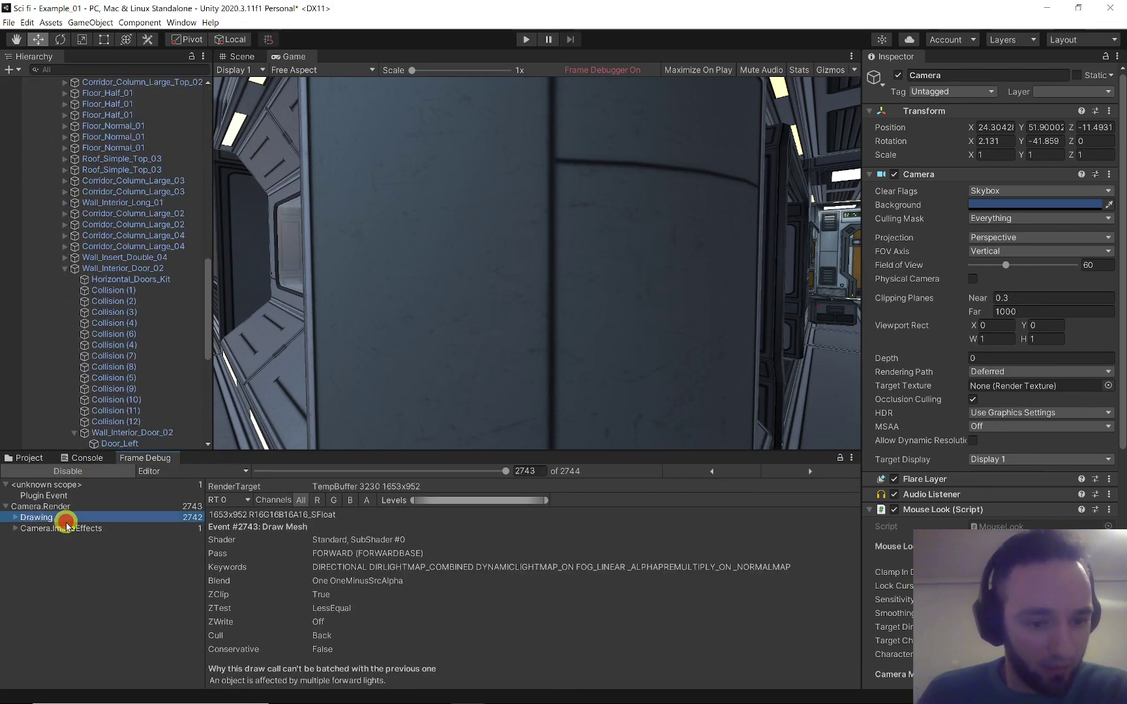
double_click(66, 519)
left_click(67, 529)
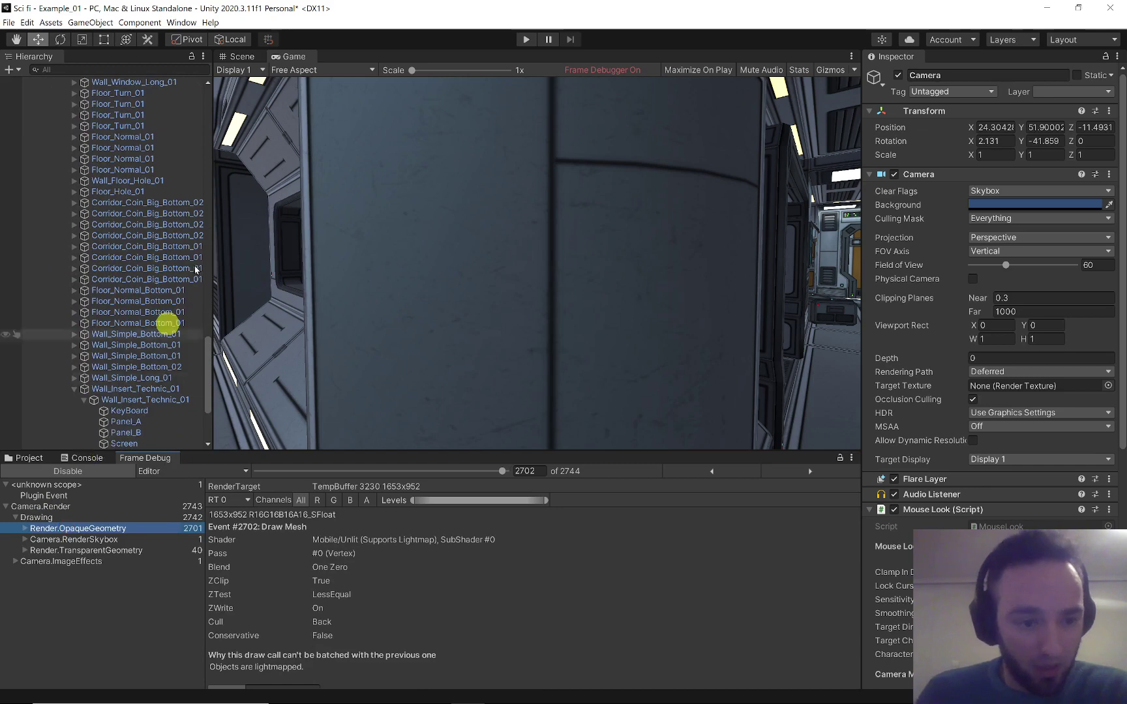
key("Down")
key("Down")
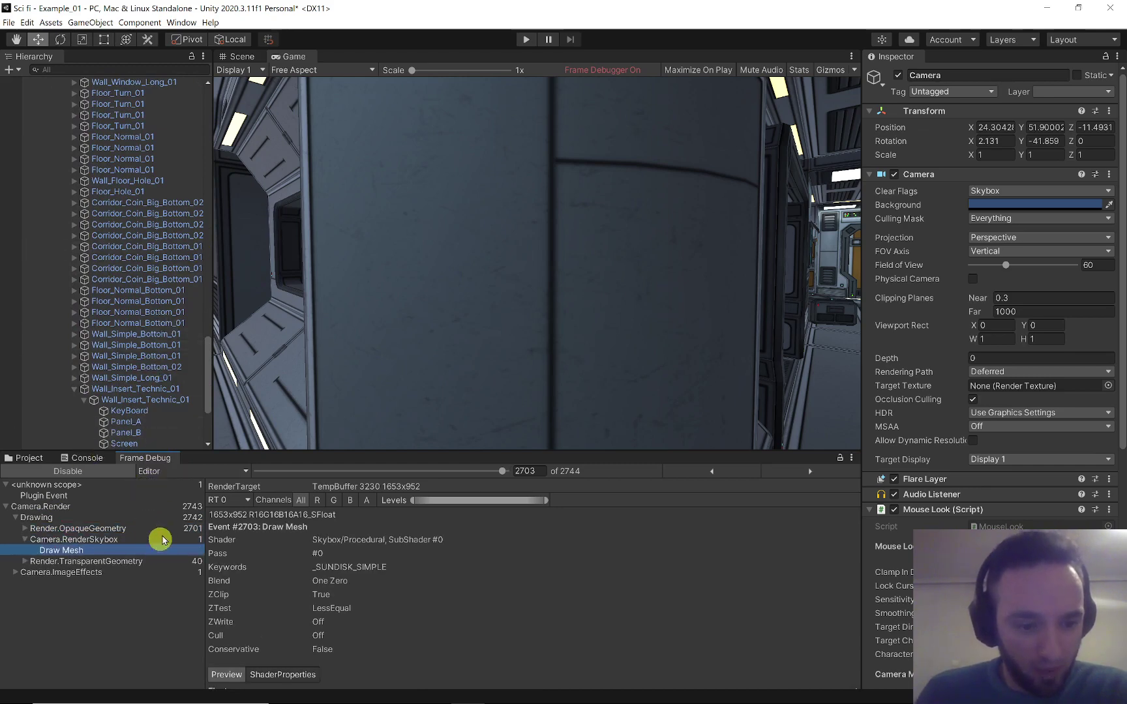
double_click(152, 530)
Examine the deferred rendering passes GBuffer, CopyDepth, Reflections and Lighting of the captured frame
left_click(149, 540)
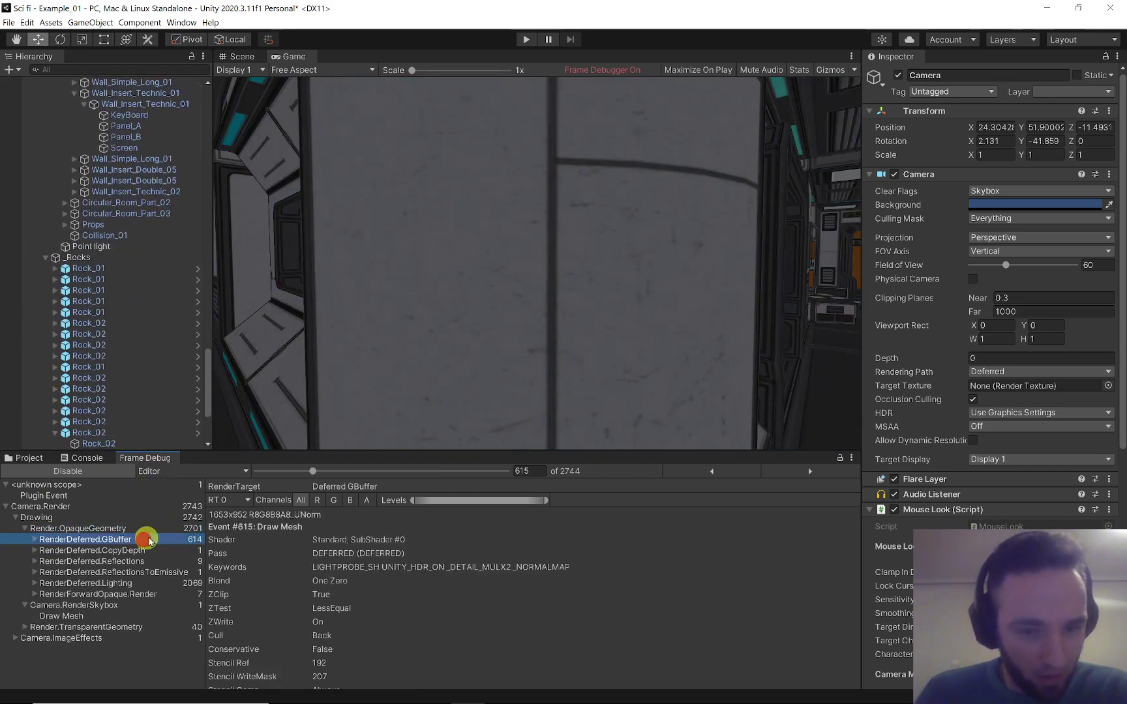
double_click(159, 539)
double_click(156, 540)
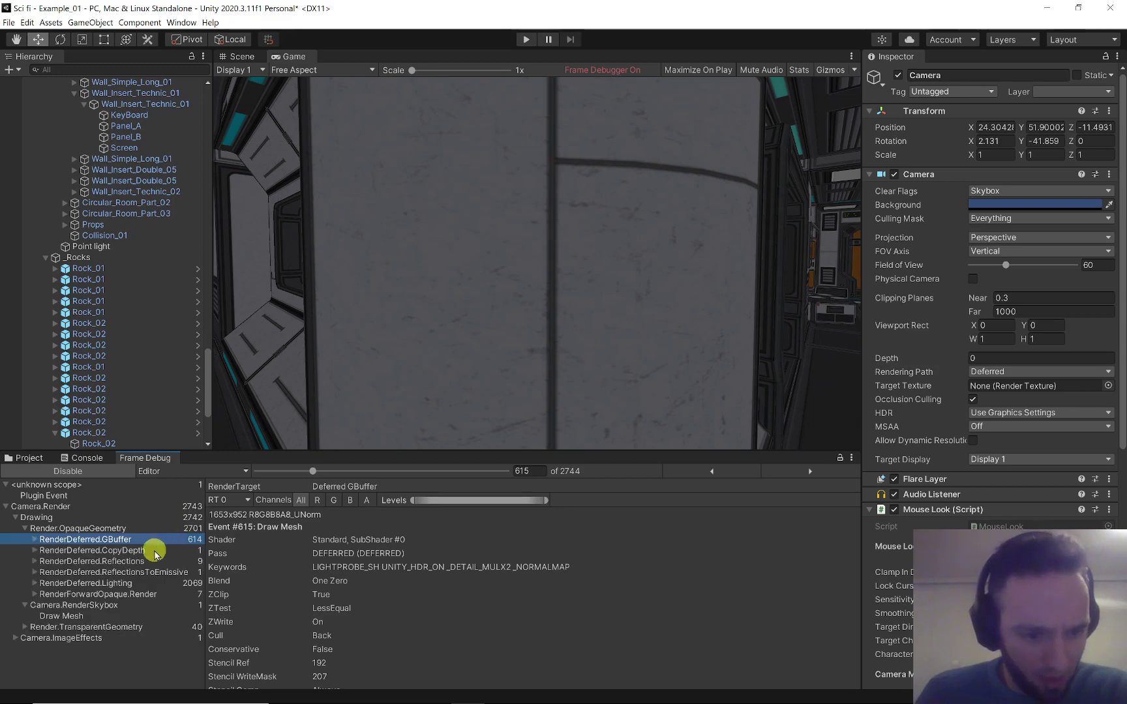
left_click(168, 551)
left_click(167, 562)
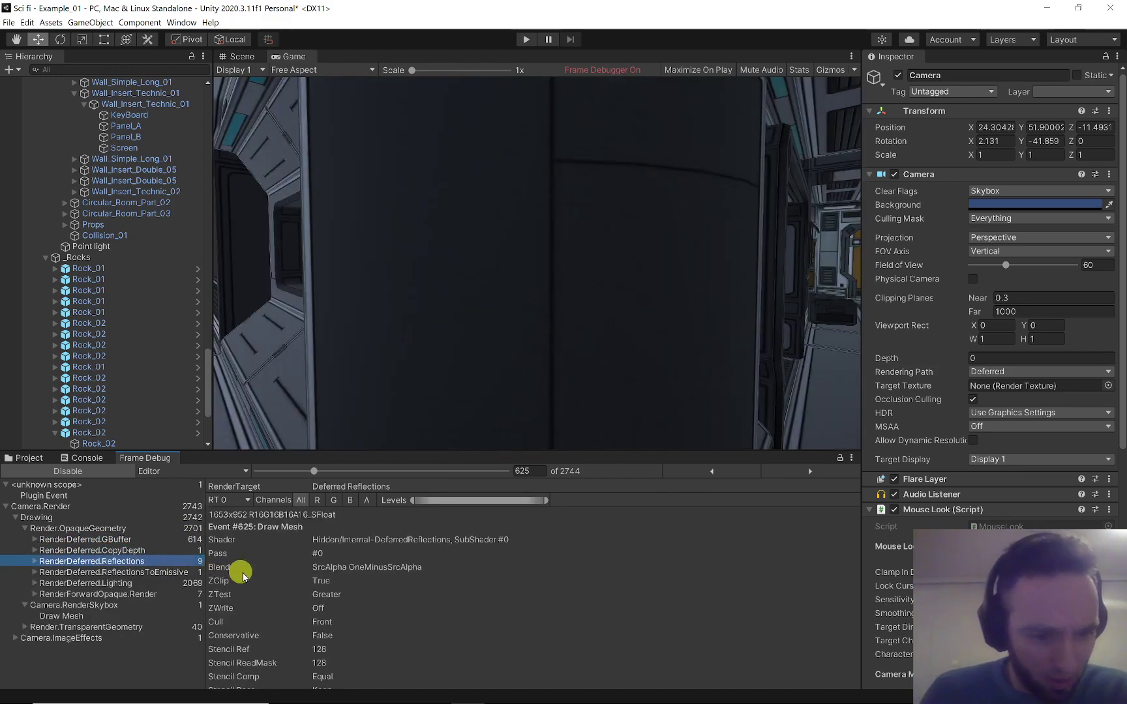
left_click(168, 584)
Expand RenderForwardOpaque.Render and its RenderLoopJob, and inspect the first Draw Mesh Screen events
left_click(173, 594)
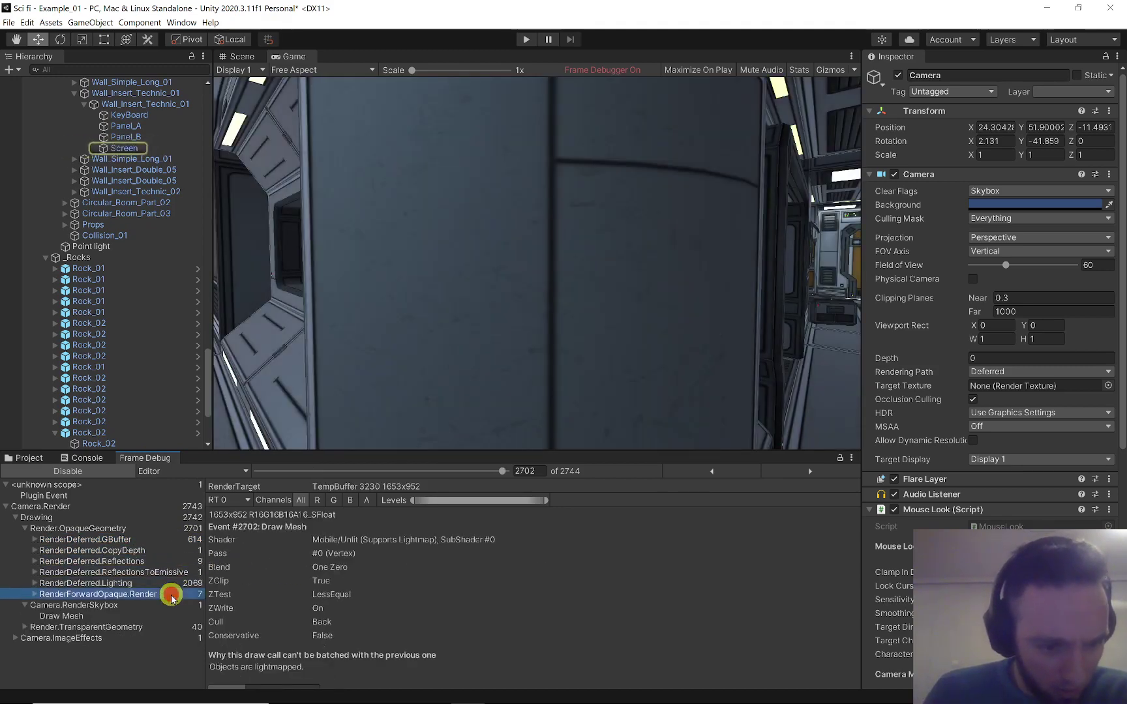
double_click(179, 594)
left_click(184, 604)
double_click(184, 605)
scroll(185, 607, "down", 2)
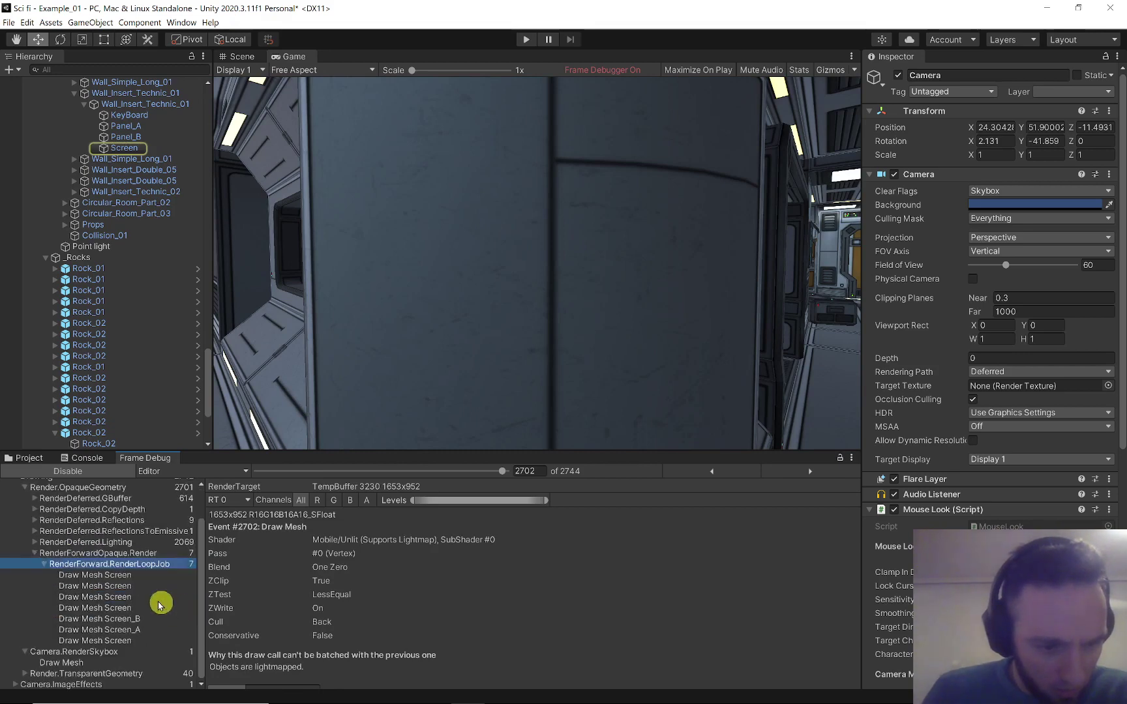
left_click(144, 576)
key("Down")
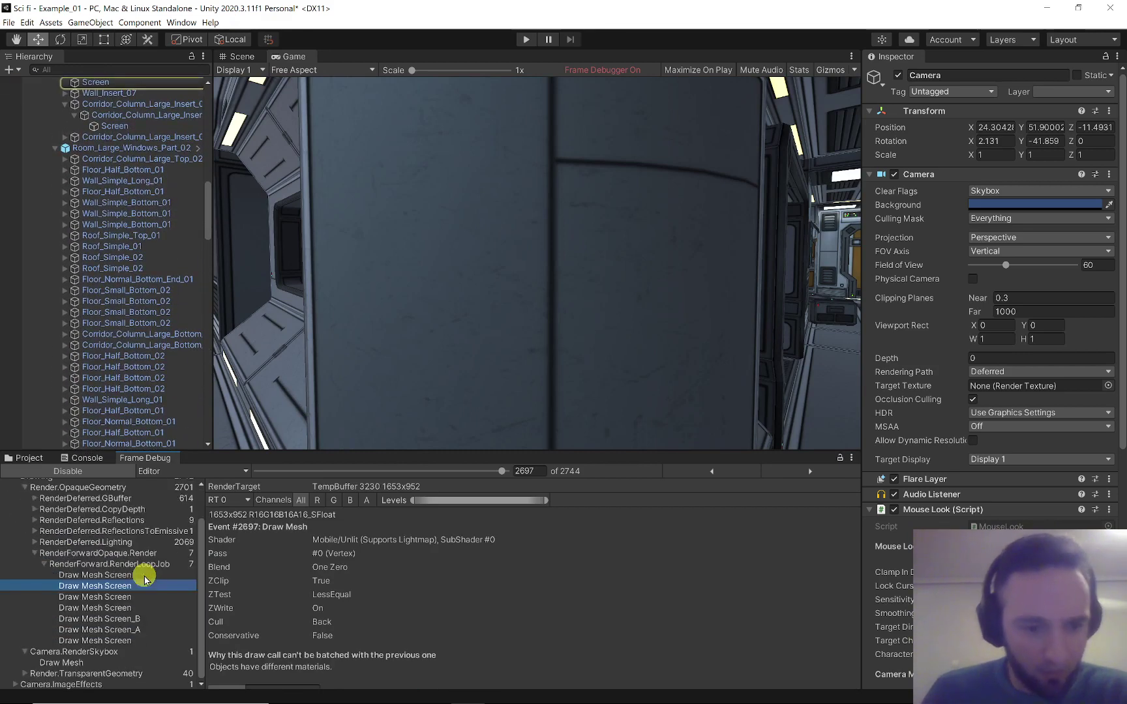
Step through the deferred passes once more, from RenderDeferred.GBuffer to RenderDeferred.Lighting
left_click(83, 499)
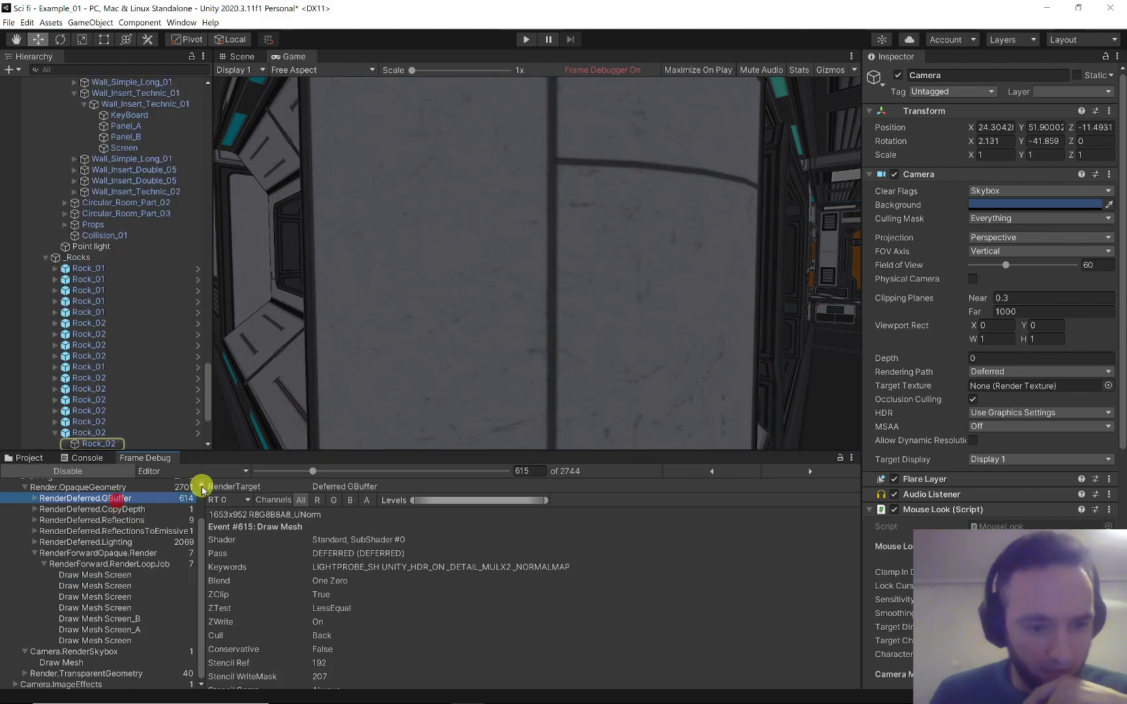
key("Down")
key("Down")
key("Down")
key("Down")
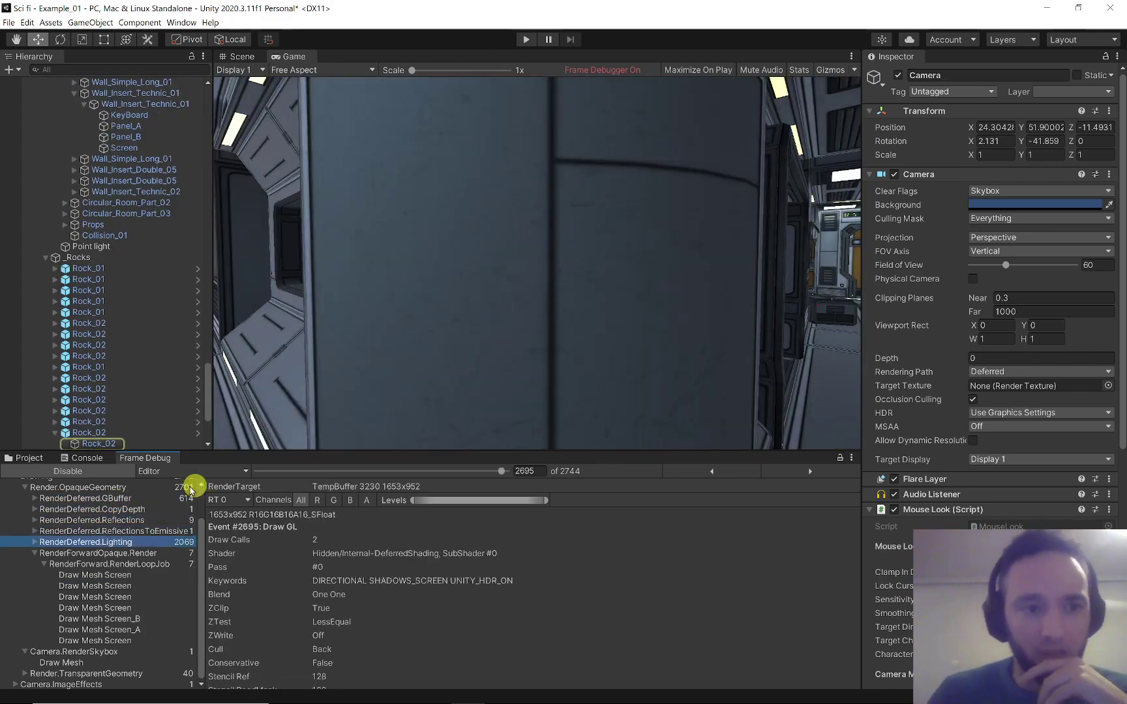
Set the Camera's Rendering Path to Forward
scroll(163, 385, "down", 5)
left_click(68, 443)
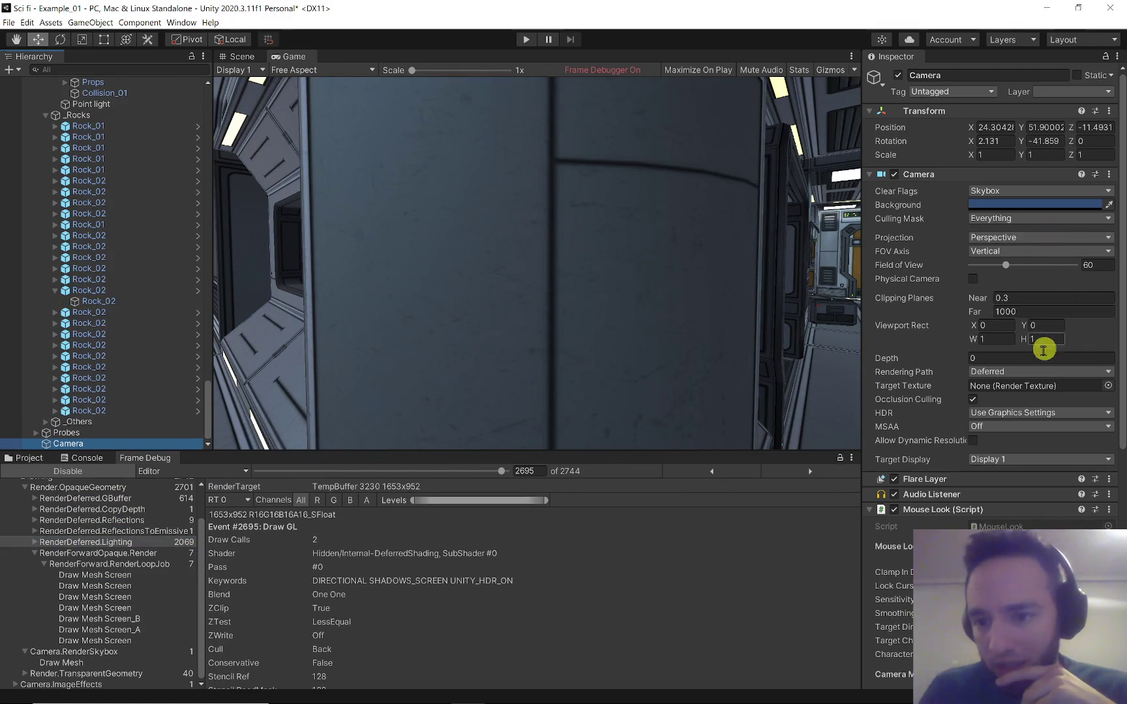
left_click(1019, 372)
left_click(1020, 395)
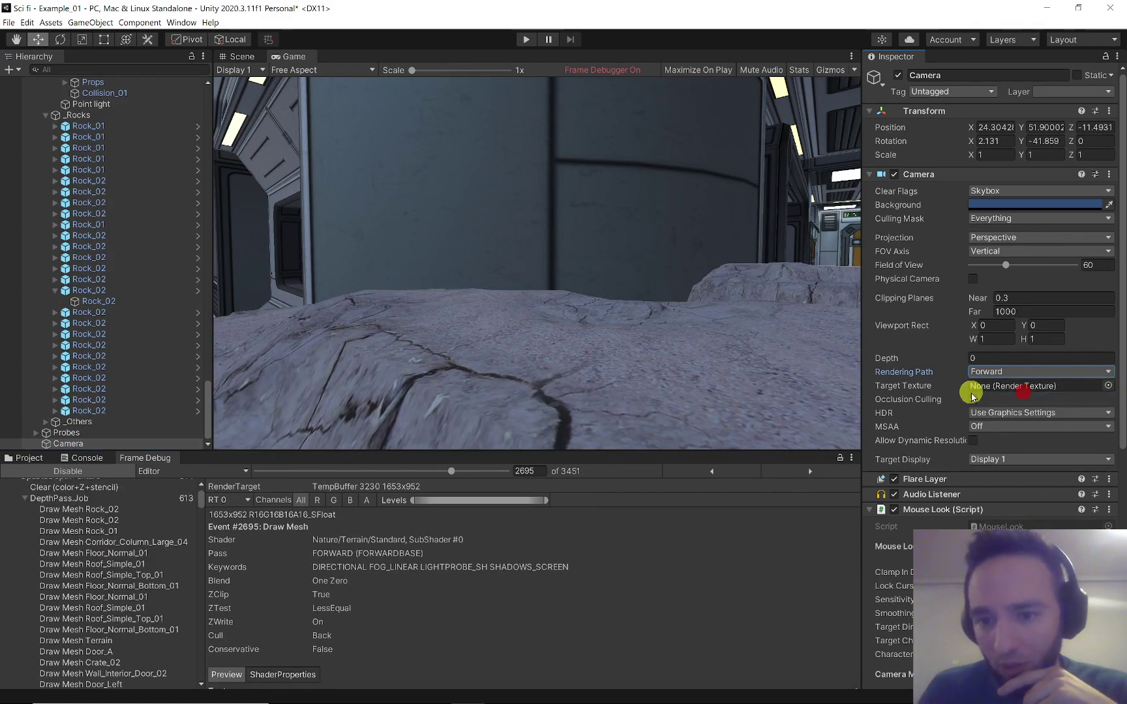
Disable and re-enable the Frame Debugger to recapture the frame with forward rendering
left_click(707, 273)
left_click(653, 194)
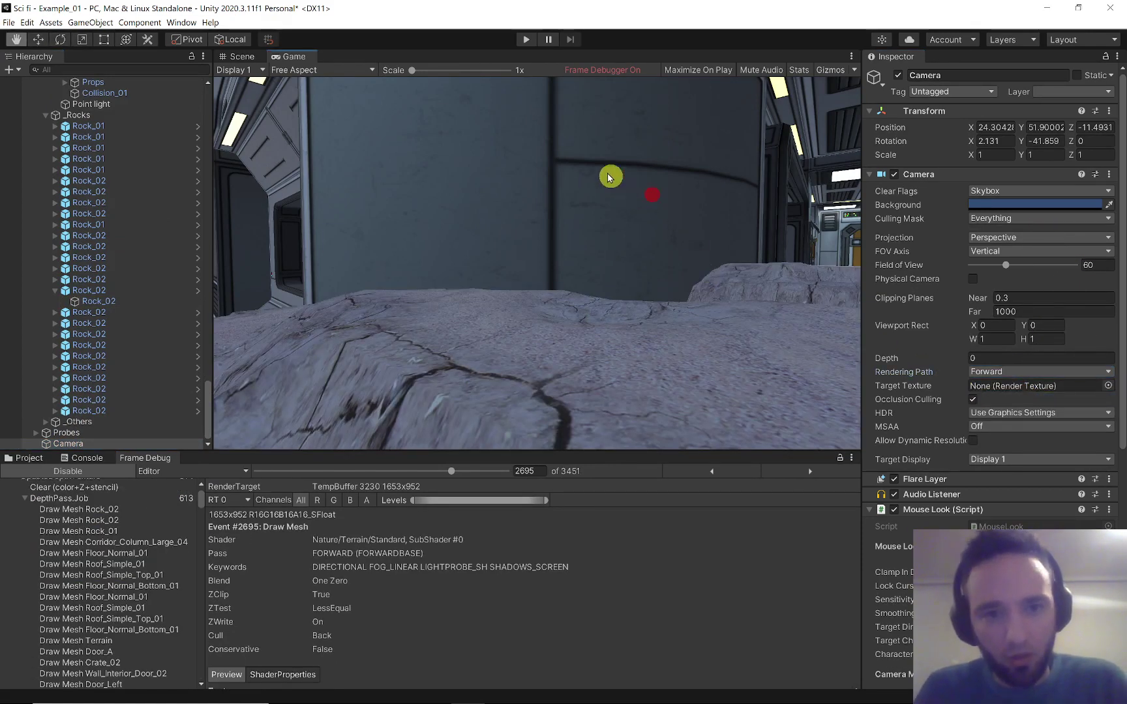
left_click(101, 470)
left_click(465, 246)
left_click(279, 178)
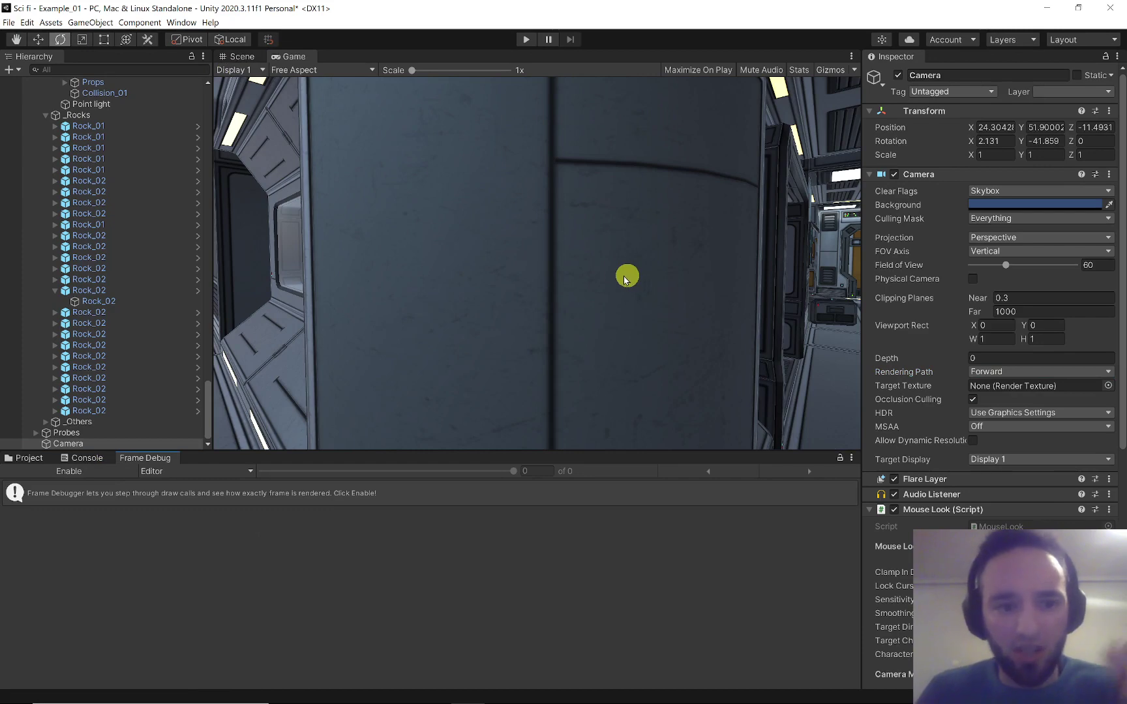
left_click(67, 471)
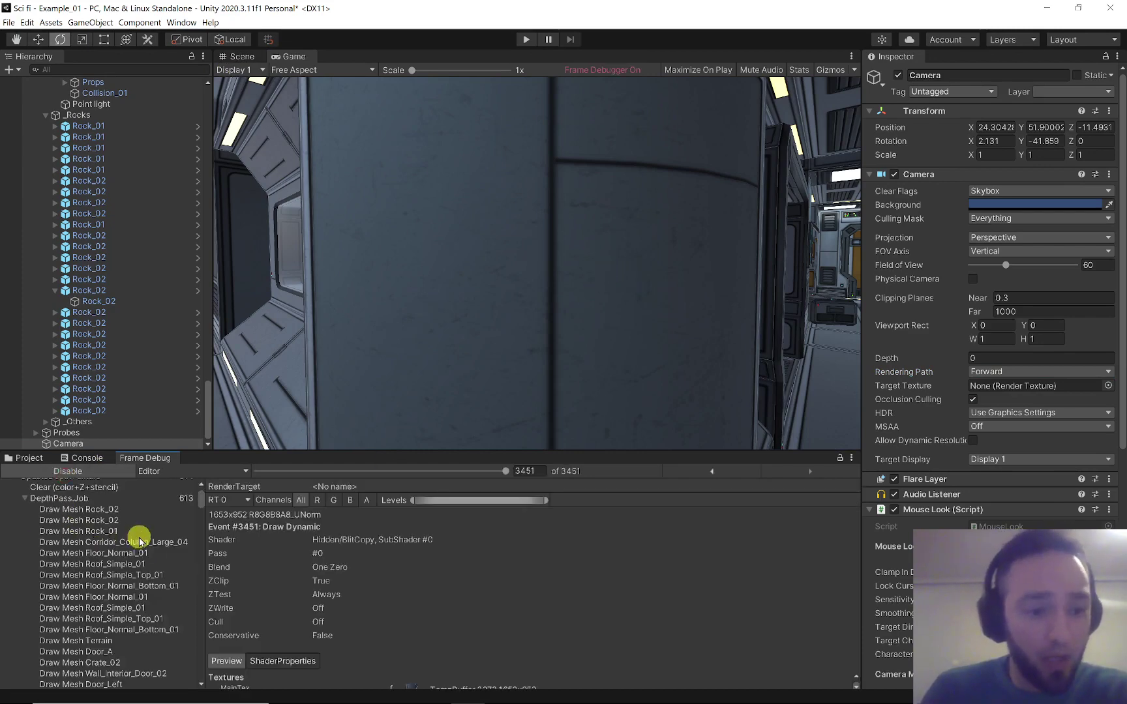
Step through the DepthPass.Job draw calls from the first Rock_02 mesh to Floor_Half_Bottom_02, examining the camera depth texture
left_click(98, 509)
key("Down")
key("Down")
key("Down")
key("Down")
key("Down")
key("Down")
key("Down")
key("Down")
key("Down")
key("Down")
key("Down")
key("Down")
key("Down")
key("Down")
key("Down")
key("Down")
key("Down")
key("Down")
key("Down")
key("Down")
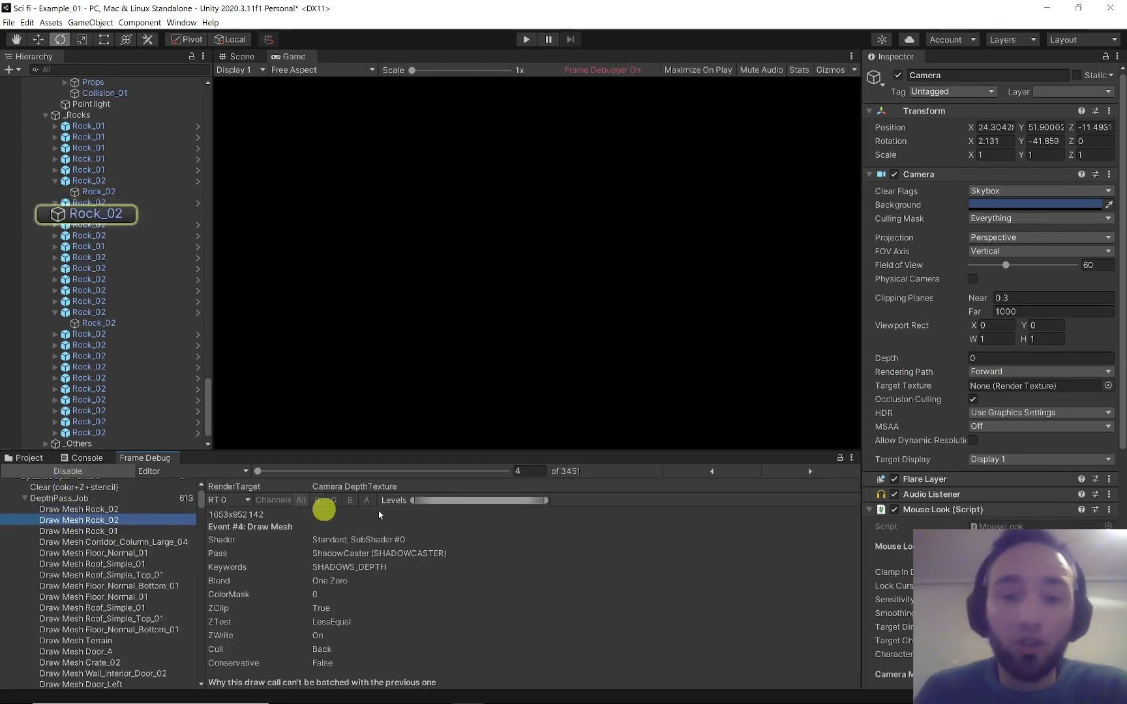
key("Down")
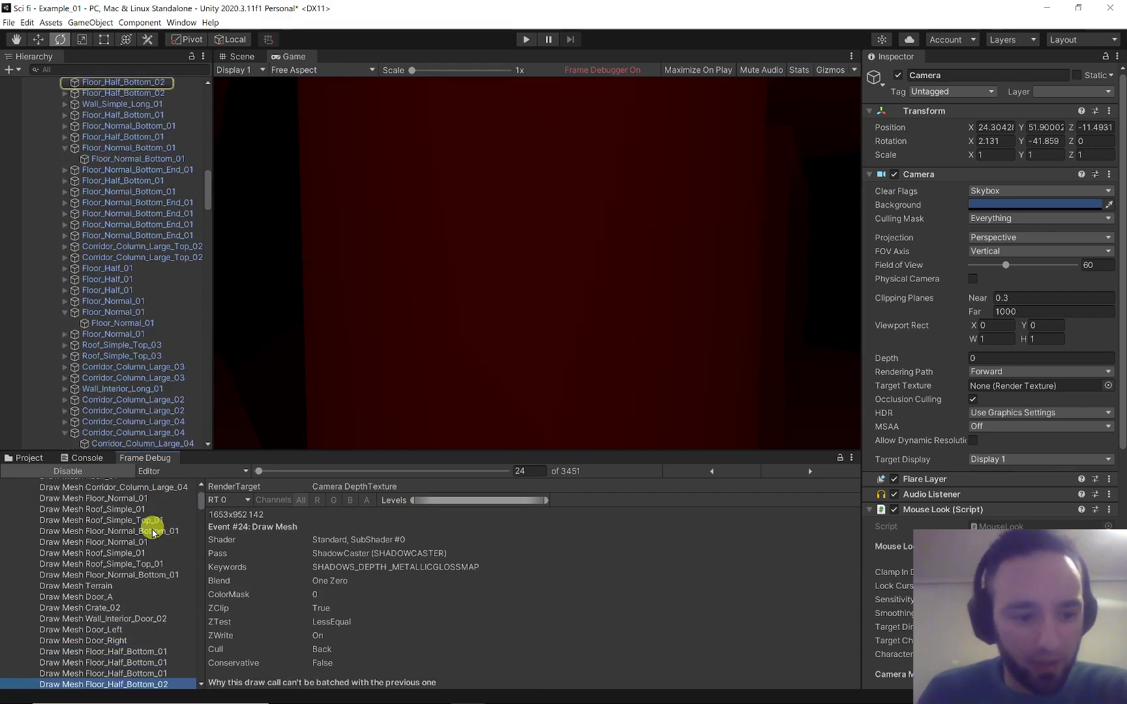
Collapse the DepthPass.Job draw calls in the frame event list and select the Drawing pass
scroll(152, 534, "up", 4)
left_click(108, 539)
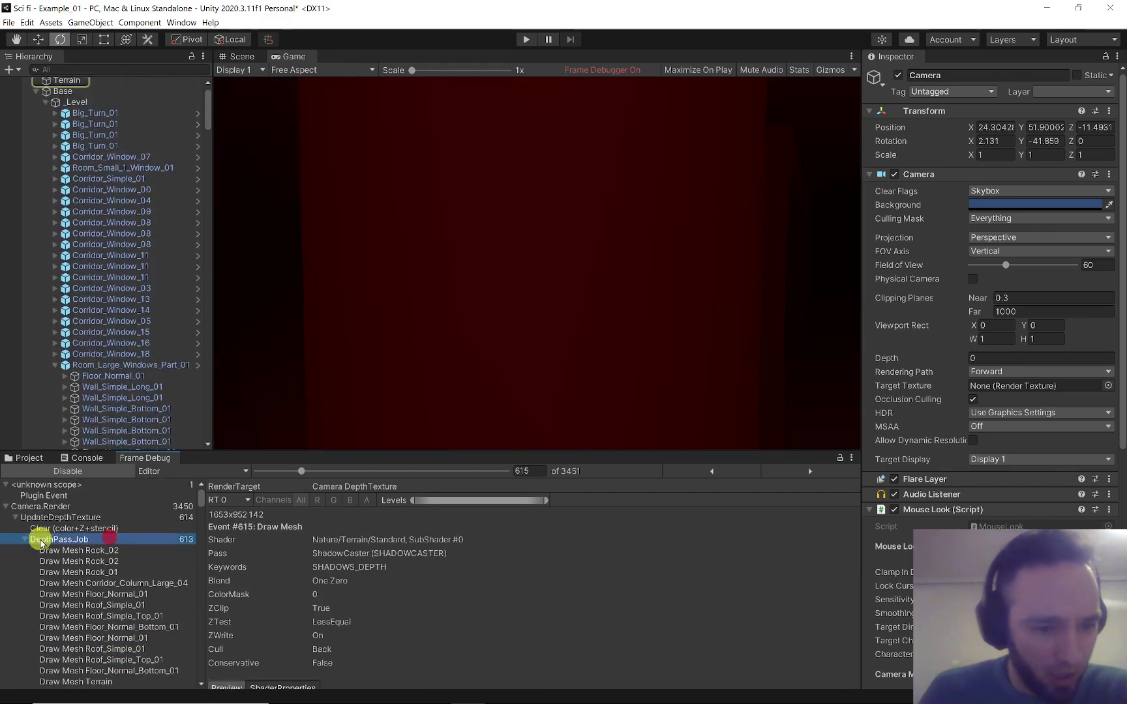
key("Left")
key("Down")
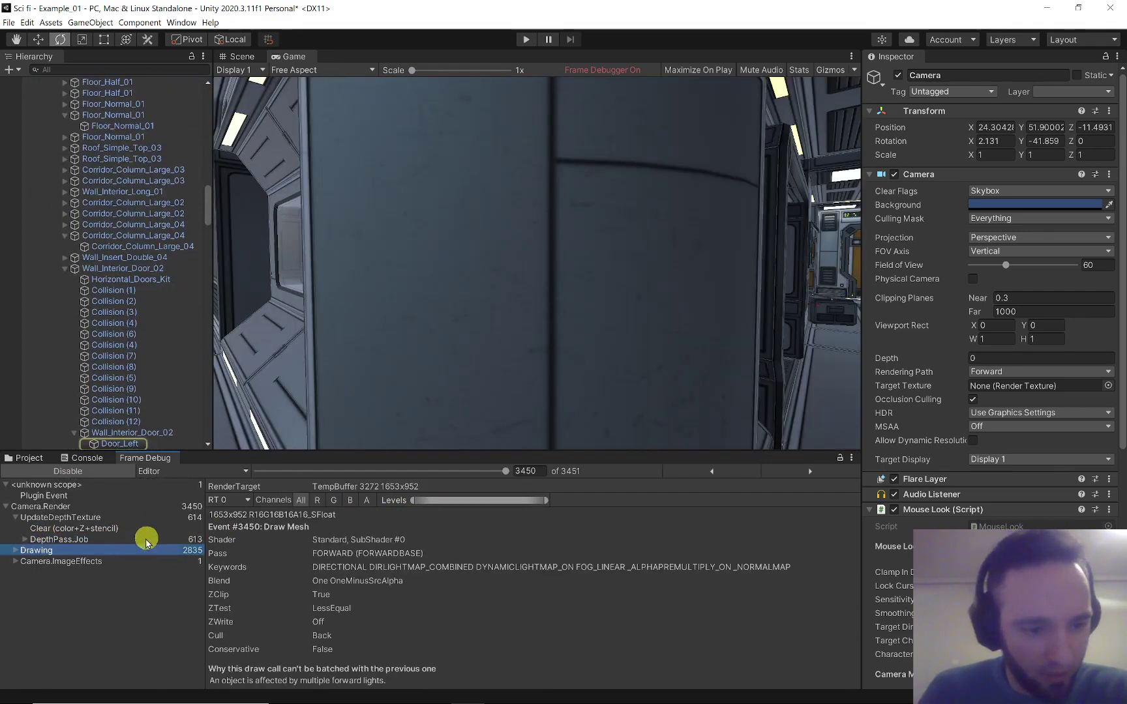
Expand the Drawing pass and step through the first Render.TransparentGeometry draw calls, from Wall_Window_Long_01 to Roof_Simple_Top_02
key("Right")
scroll(137, 542, "down", 3)
left_click(135, 535)
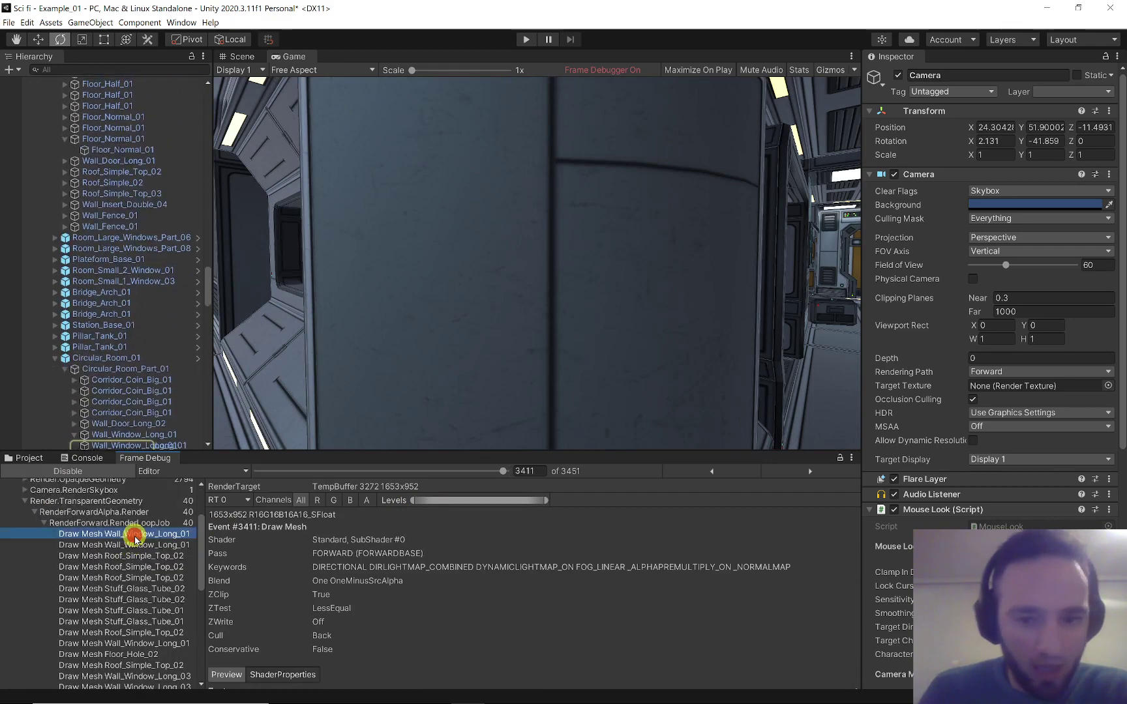
scroll(110, 538, "up", 1)
key("Down")
key("Down")
key("Down")
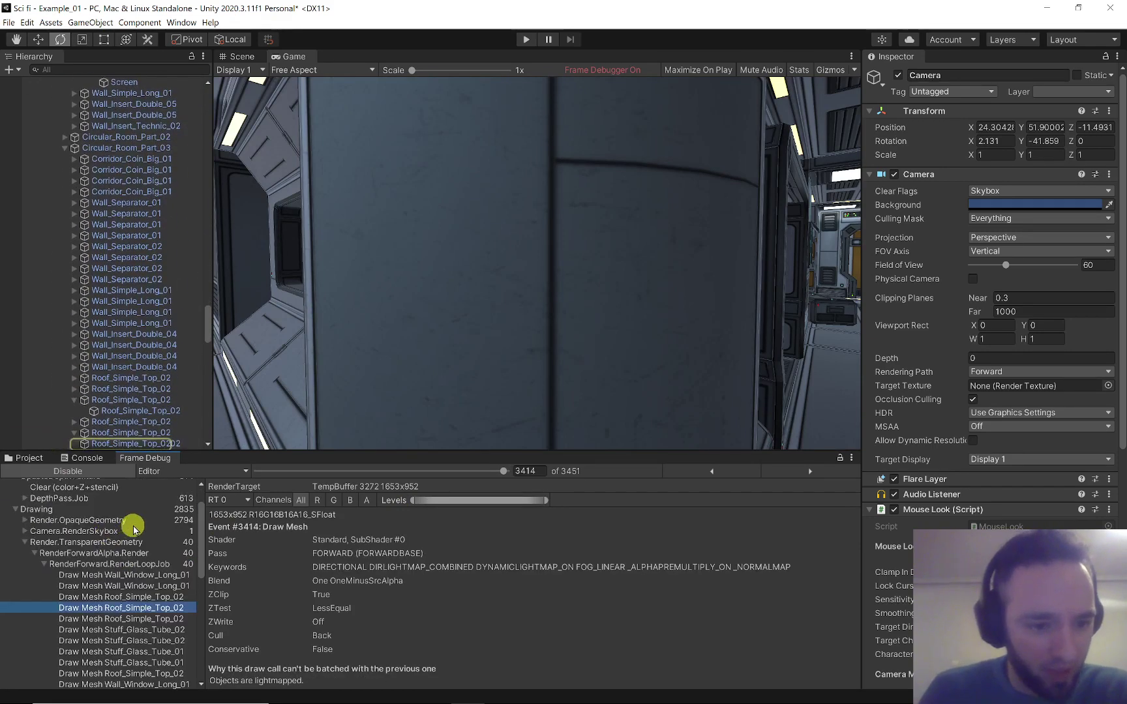
Expand Render.OpaqueGeometry down to RenderForwardOpaque.Render and inspect its Shadows.RenderShadowMap pass
left_click(134, 520)
left_click(136, 531)
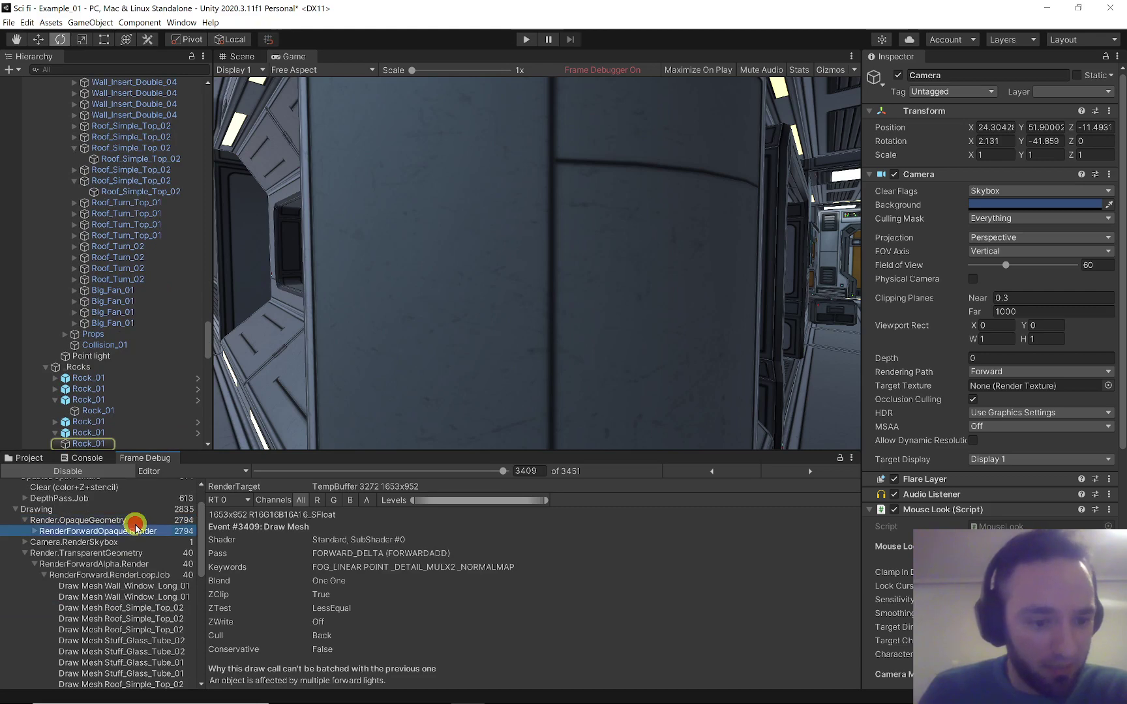
key("Right")
left_click(131, 553)
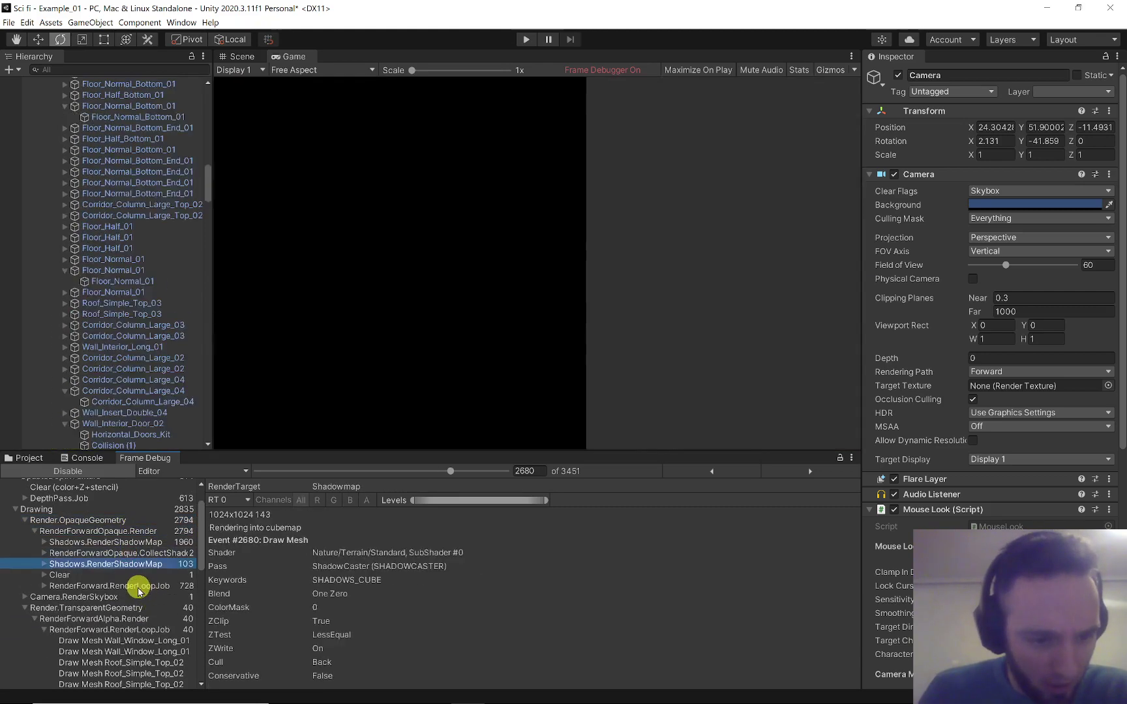
Expand the opaque RenderForward.RenderLoopJob and step through its first Draw Mesh Terrain calls
left_click(151, 586)
key("Right")
left_click(170, 608)
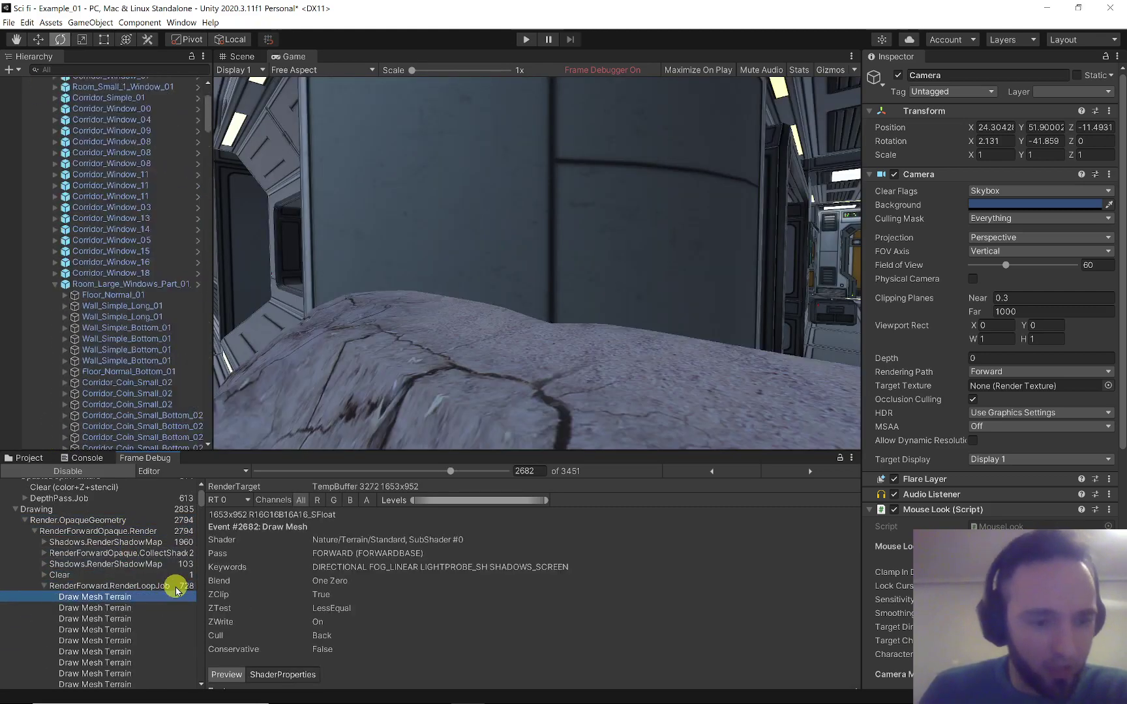
key("Down")
key("Down")
key("Down")
key("Down")
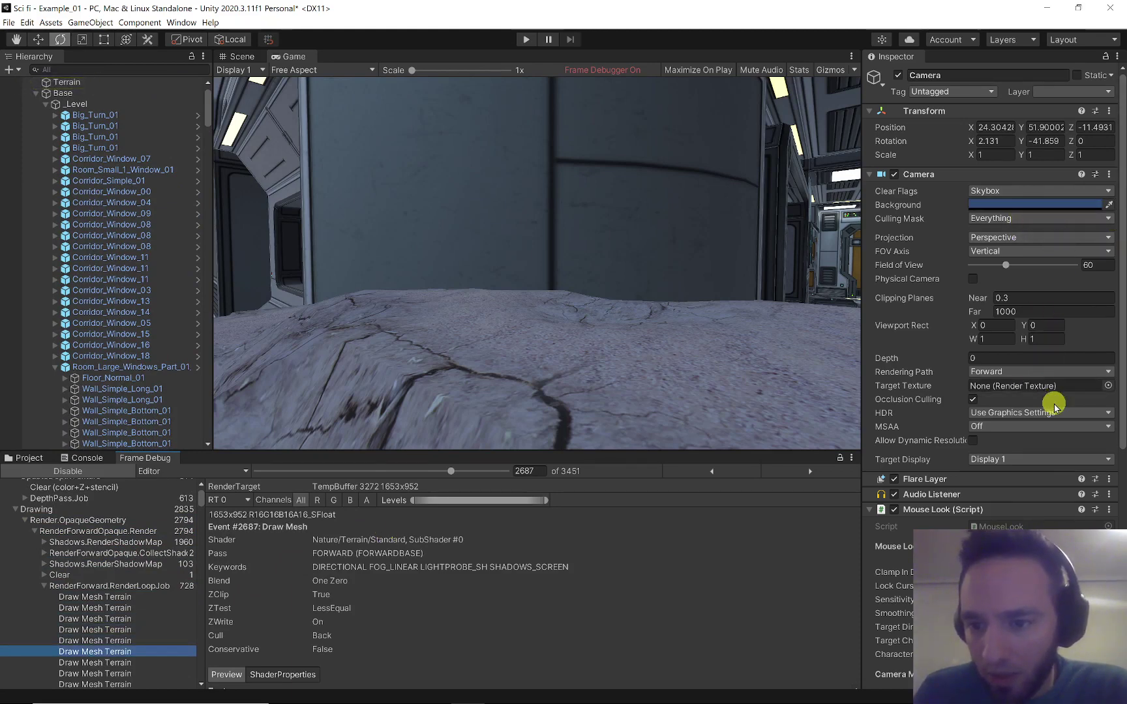
Set the Camera's Clear Flags to Solid Color and go back to the first Draw Mesh Terrain call
left_click(1035, 191)
left_click(1032, 203)
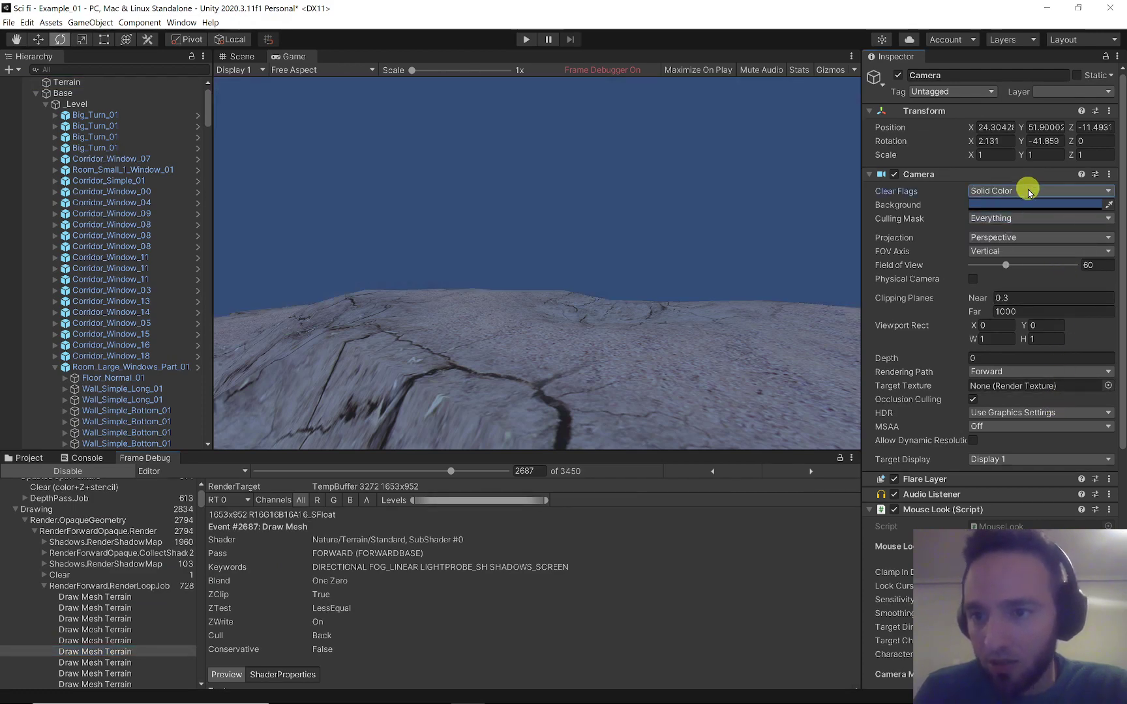
left_click(101, 597)
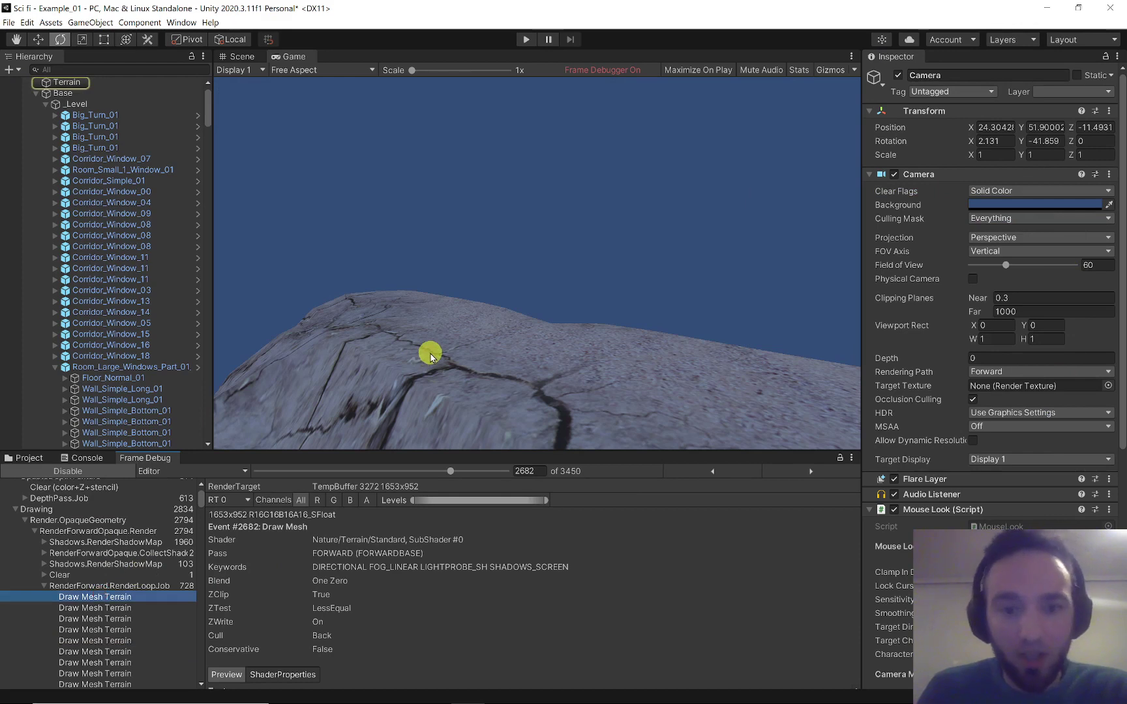
Step one by one through the opaque Draw Mesh Terrain calls up to event 2712, examining the forward base pass
key("Down")
key("Down")
key("Down")
key("Down")
key("Down")
key("Down")
key("Down")
key("Down")
key("Down")
key("Down")
key("Down")
key("Down")
key("Down")
key("Down")
key("Down")
key("Down")
key("Down")
key("Down")
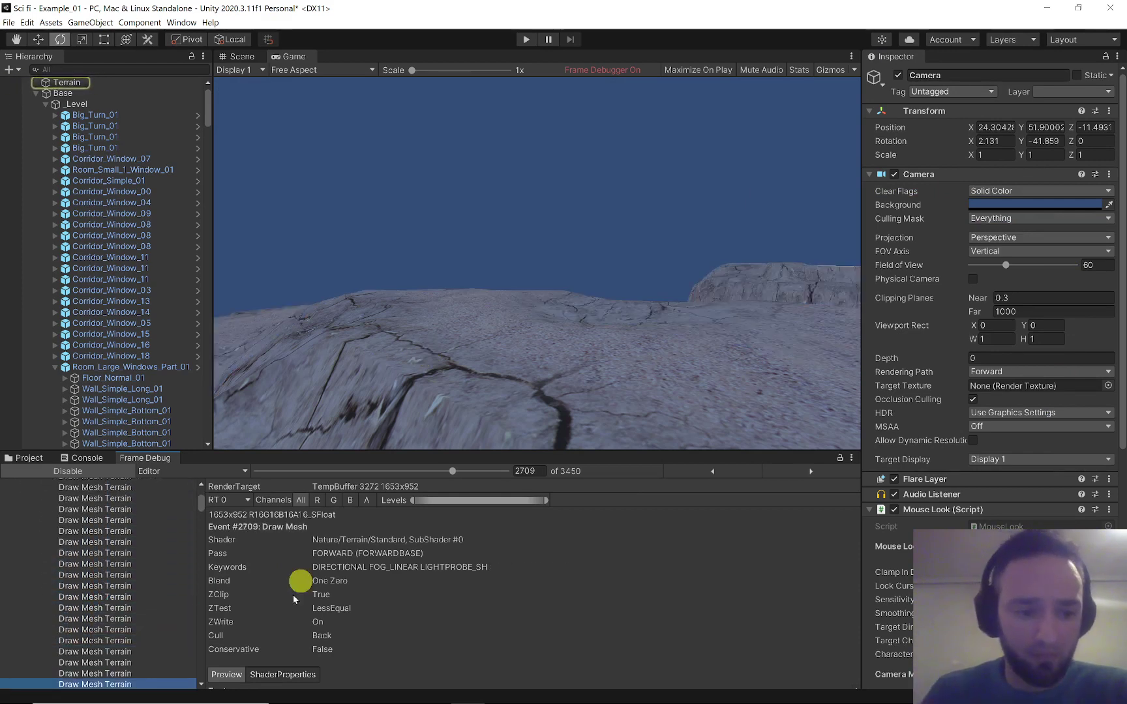
key("Down")
key("Down")
key("Down")
scroll(135, 579, "down", 5)
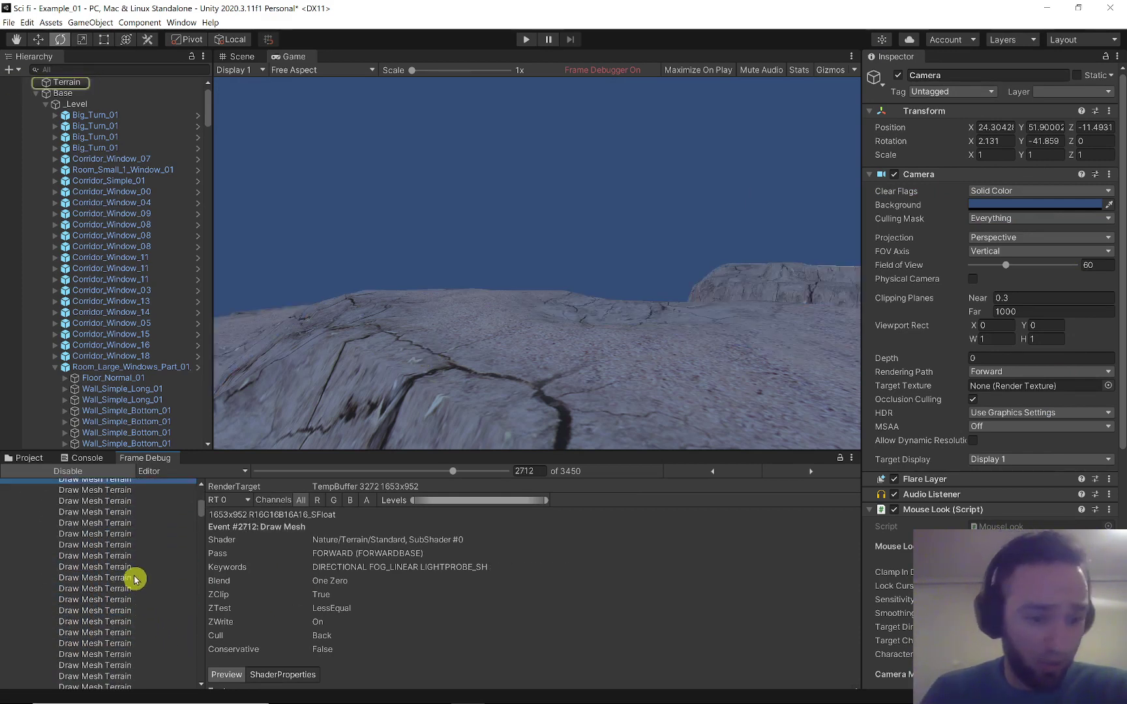
Sample the remaining Draw Mesh Terrain calls, including the additive forward pass at event 2739
left_click(122, 501)
left_click(112, 530)
scroll(112, 530, "down", 7)
left_click(113, 529)
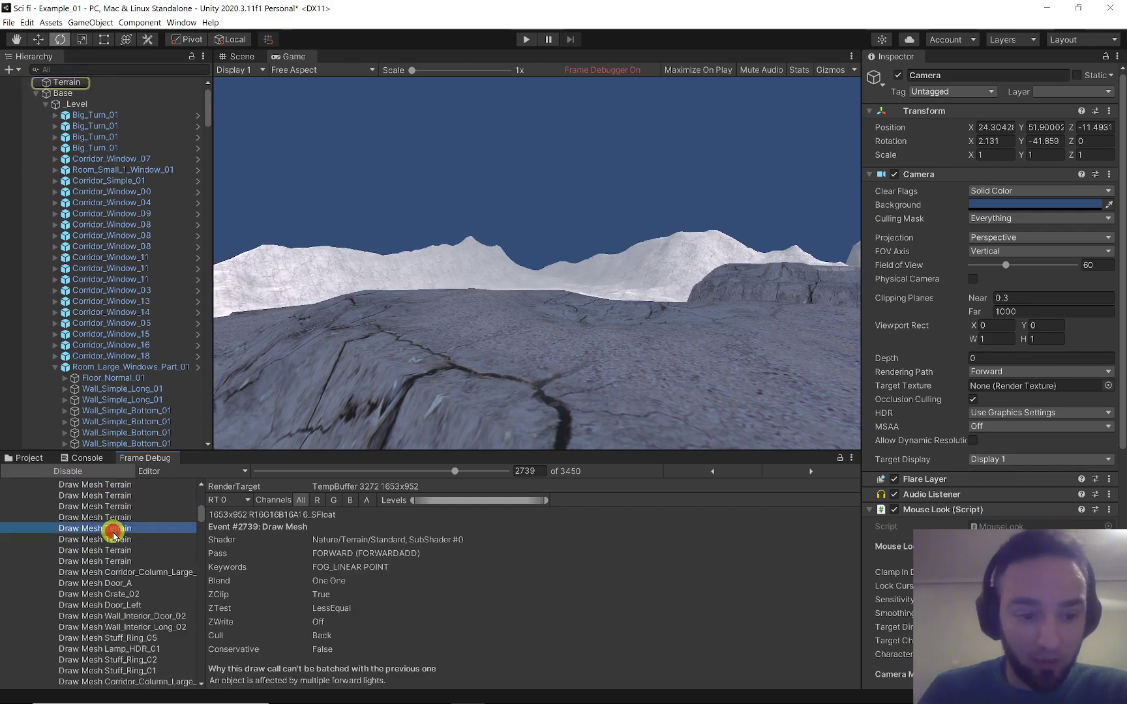
scroll(112, 533, "down", 2)
left_click(113, 530)
scroll(113, 533, "down", 4)
Step through the opaque mesh draw calls following the terrain, through Door_A to Stuff_Ring_05
key("Down")
key("Down")
key("Down")
key("Down")
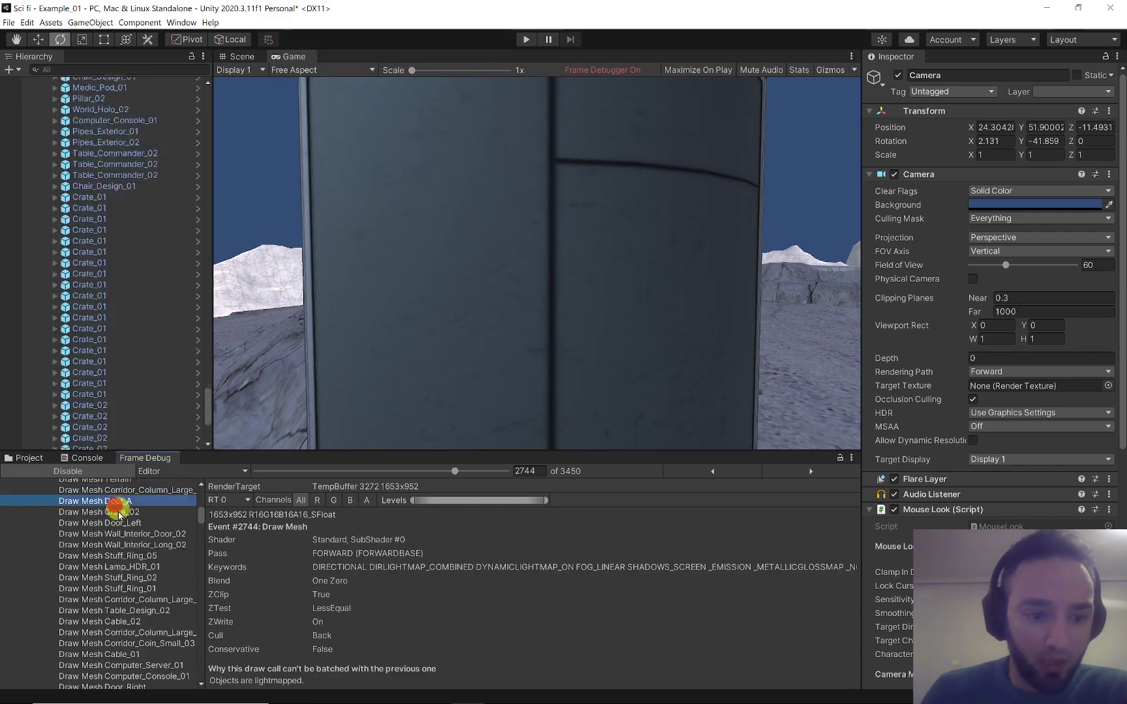
left_click(115, 546)
left_click(116, 556)
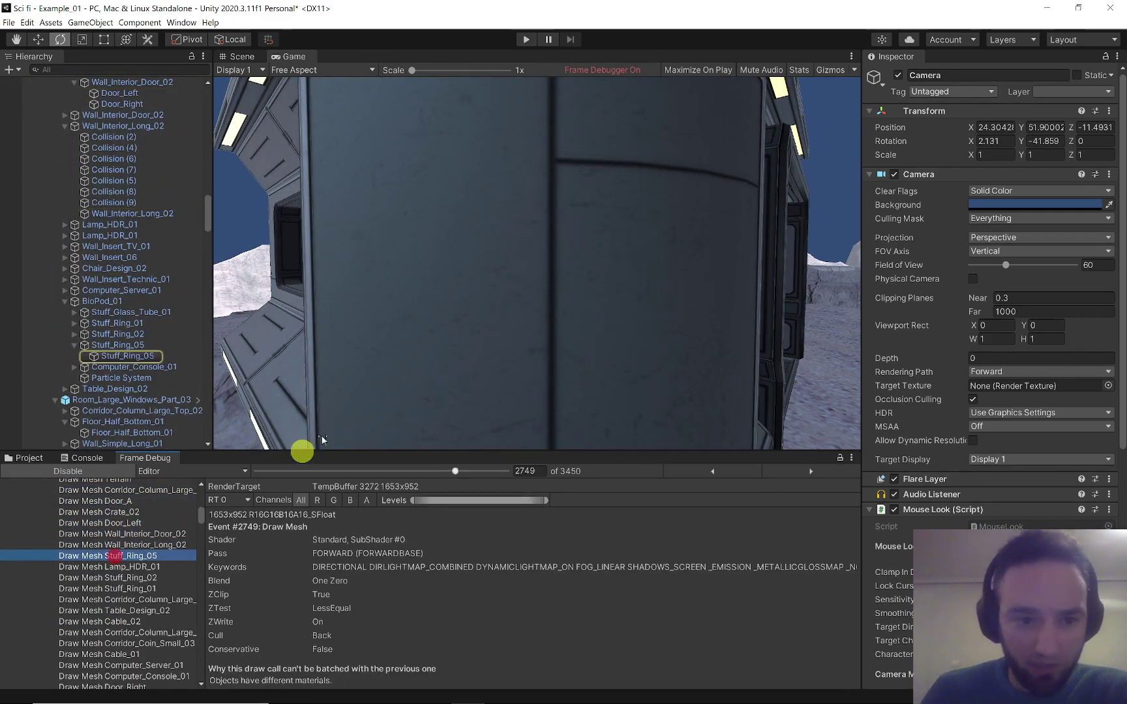
Inspect the opaque draw calls for Cable_01, Computer_Server_01 and Floor_Half_Bottom_02
scroll(118, 569, "down", 3)
scroll(121, 568, "down", 3)
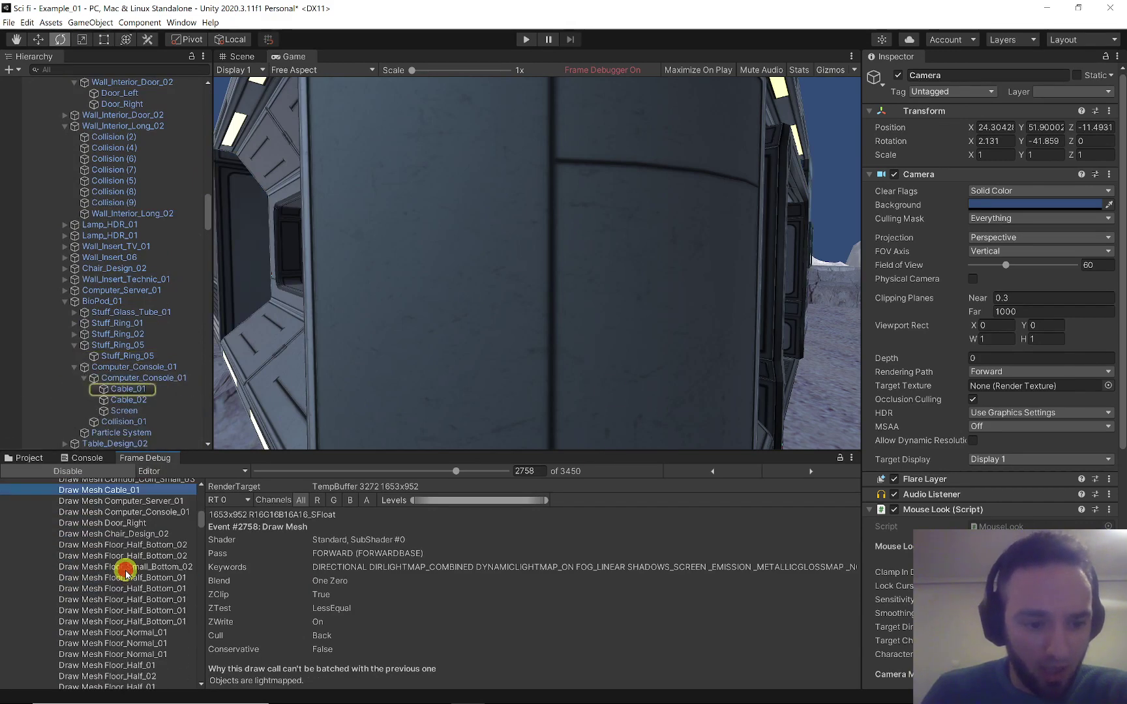
left_click(121, 568)
left_click(154, 501)
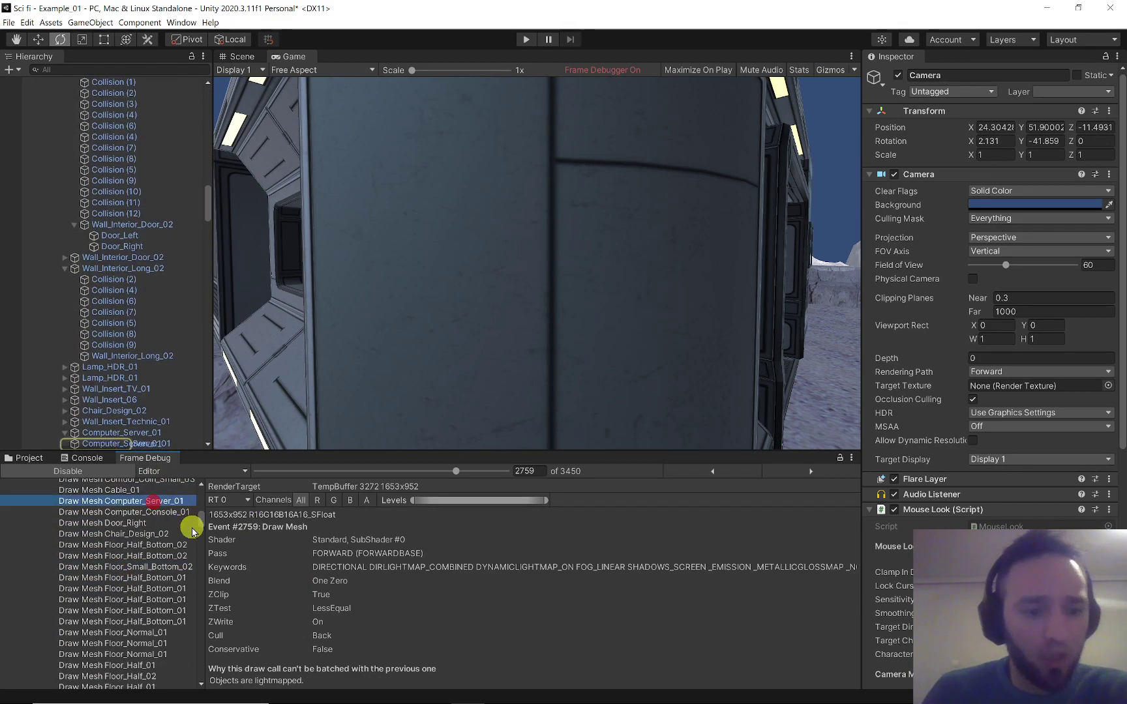
scroll(164, 506, "down", 3)
left_click(162, 506)
scroll(162, 508, "down", 3)
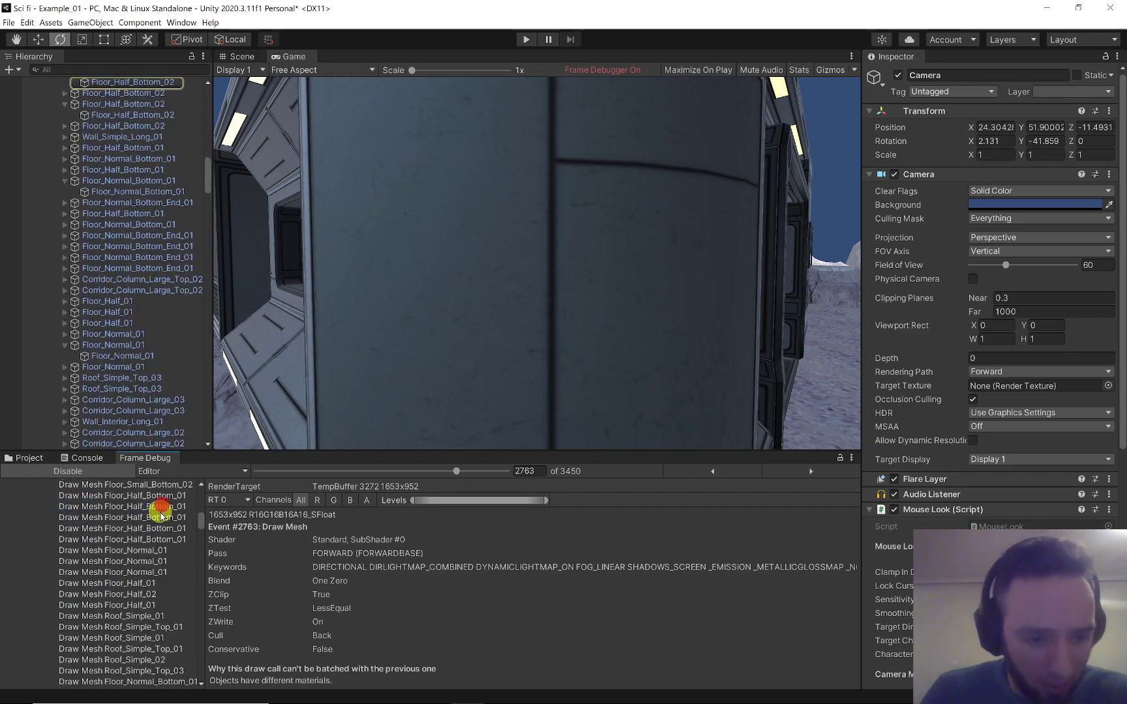
Sample the opaque floor, roof and wall draw calls onward through Wall_Simple_Long_01 to Corridor_Coin_Small_02
left_click(161, 515)
scroll(156, 519, "down", 3)
left_click(143, 523)
scroll(144, 528, "down", 3)
left_click(144, 536)
scroll(140, 544, "down", 3)
left_click(138, 553)
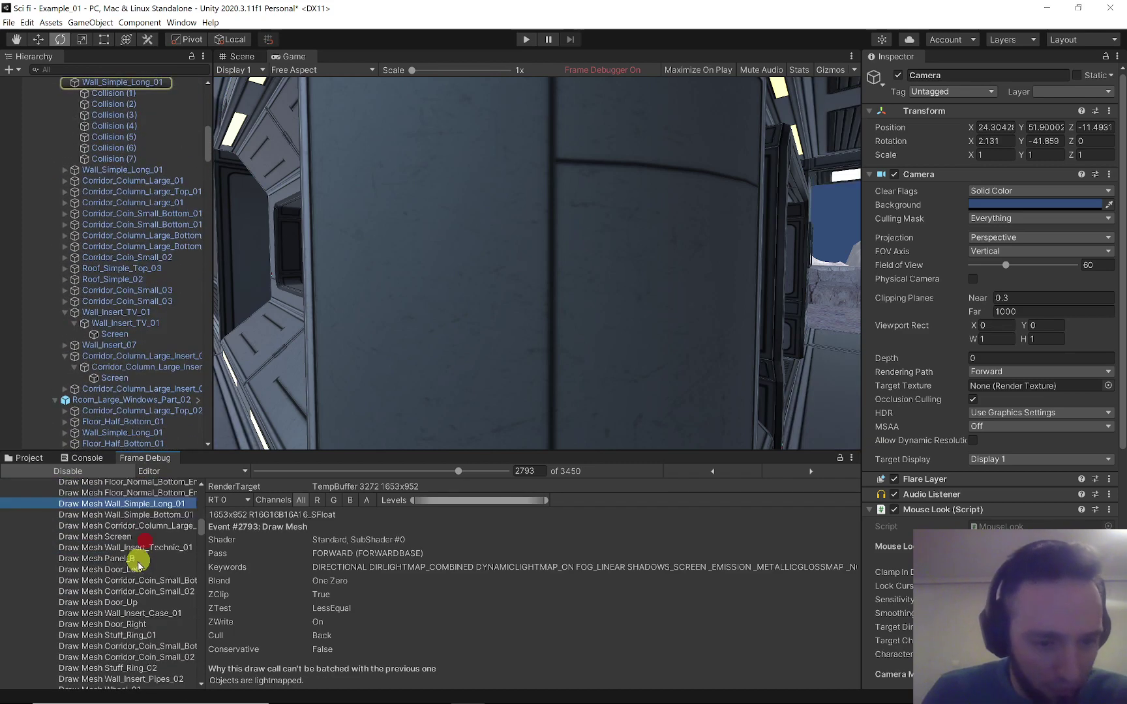
left_click(134, 570)
left_click(137, 591)
scroll(124, 580, "down", 3)
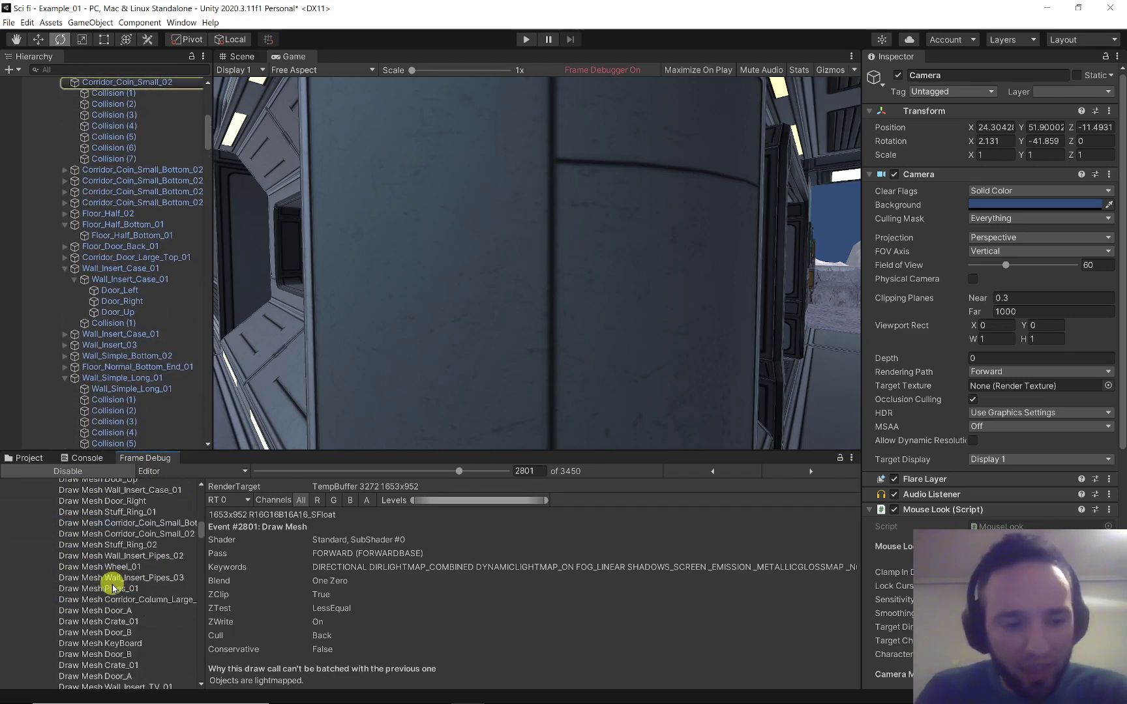
Sample further opaque draw calls from Stuff_Ring_02 up to the floor mesh at event 2843
left_click(133, 545)
scroll(130, 548, "down", 3)
left_click(93, 551)
scroll(94, 554, "down", 3)
left_click(93, 558)
scroll(93, 555, "down", 3)
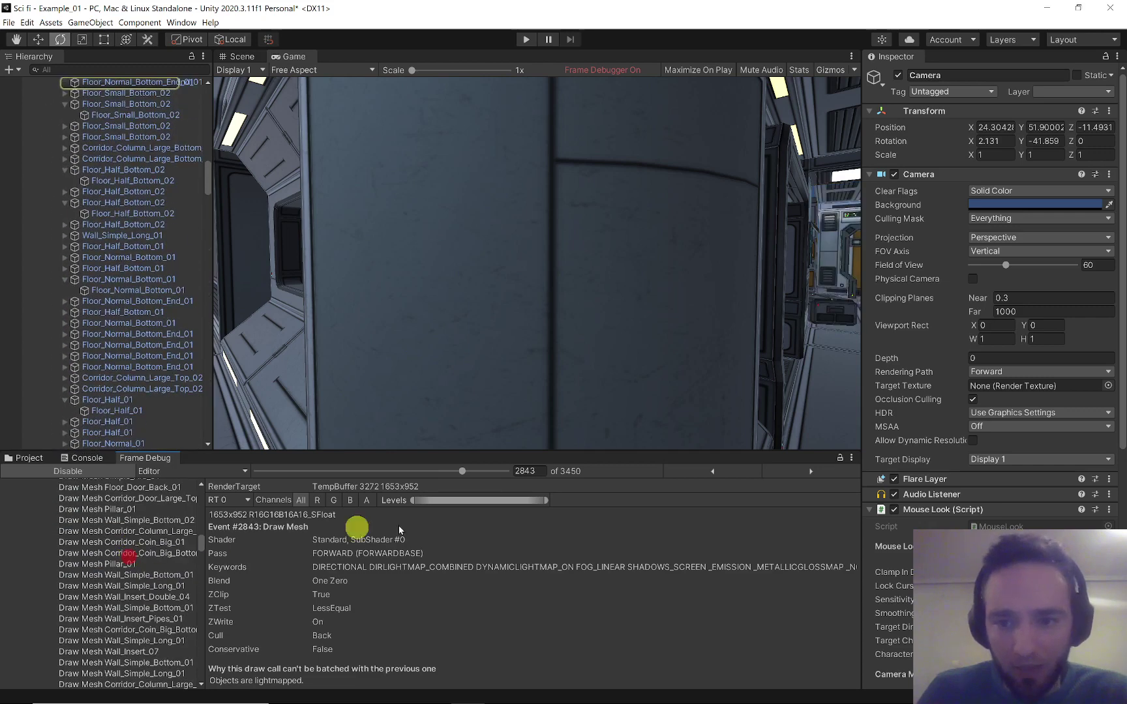
scroll(113, 558, "down", 3)
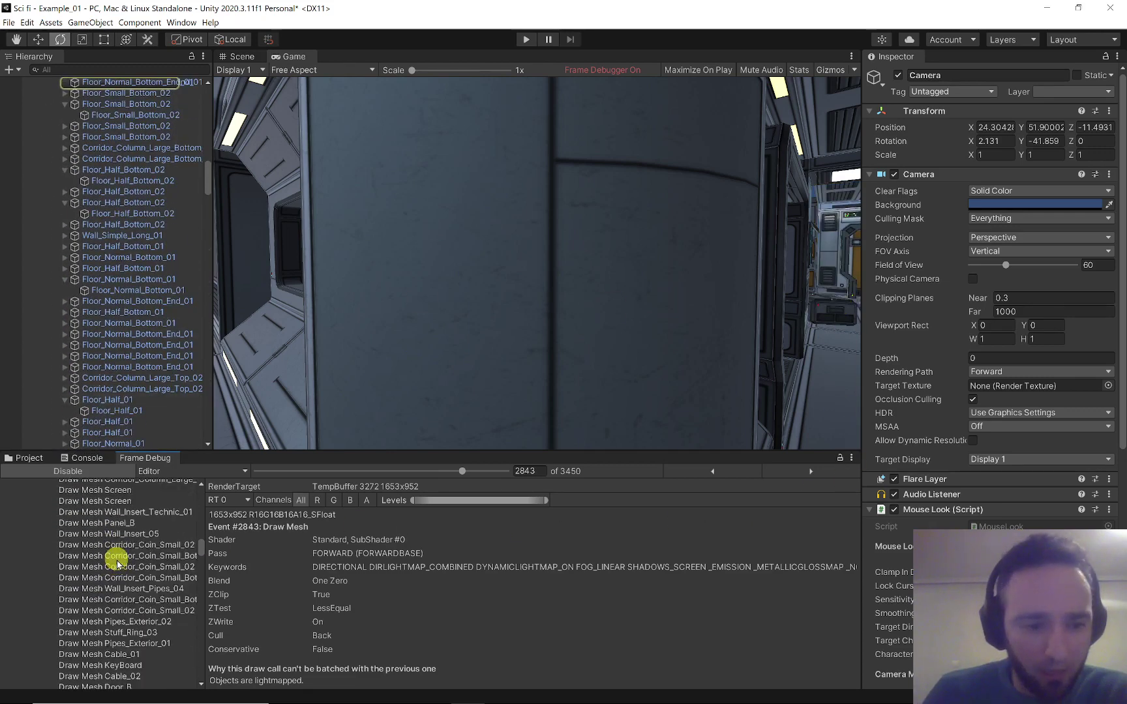
Inspect the Corridor_Coin_Small_02 and Door_B draw calls, and look over the opaque meshes listed after them
left_click(118, 567)
scroll(118, 569, "down", 3)
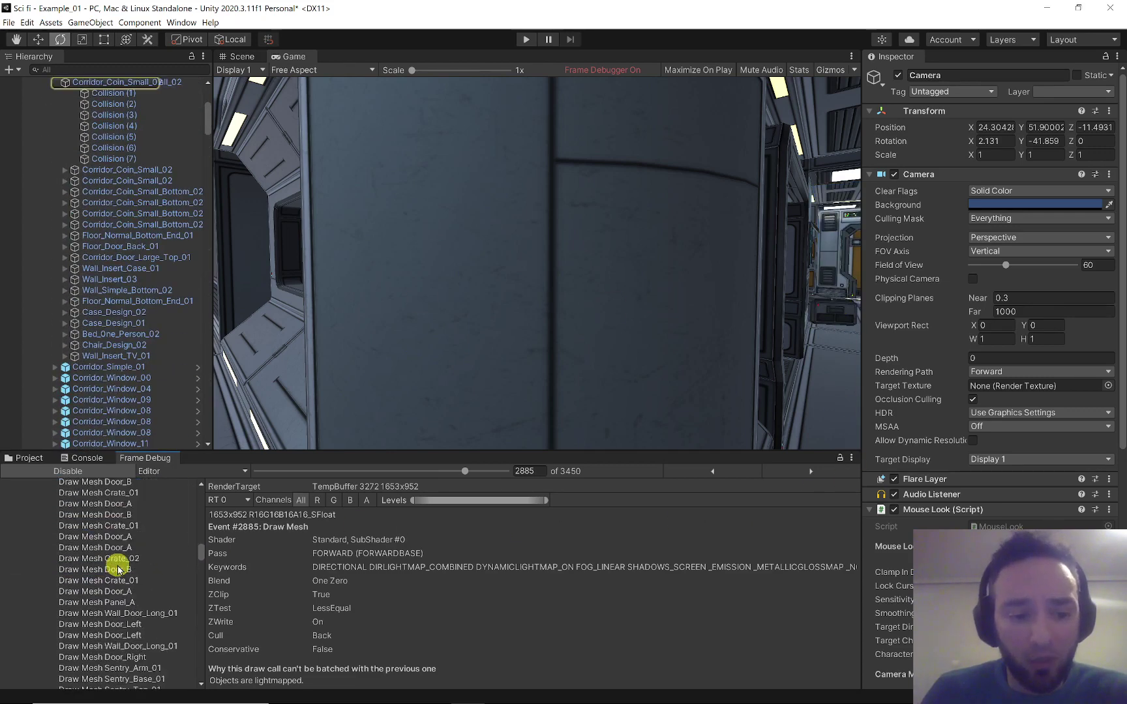
left_click(118, 568)
scroll(118, 569, "down", 3)
scroll(118, 569, "down", 3)
scroll(192, 573, "down", 3)
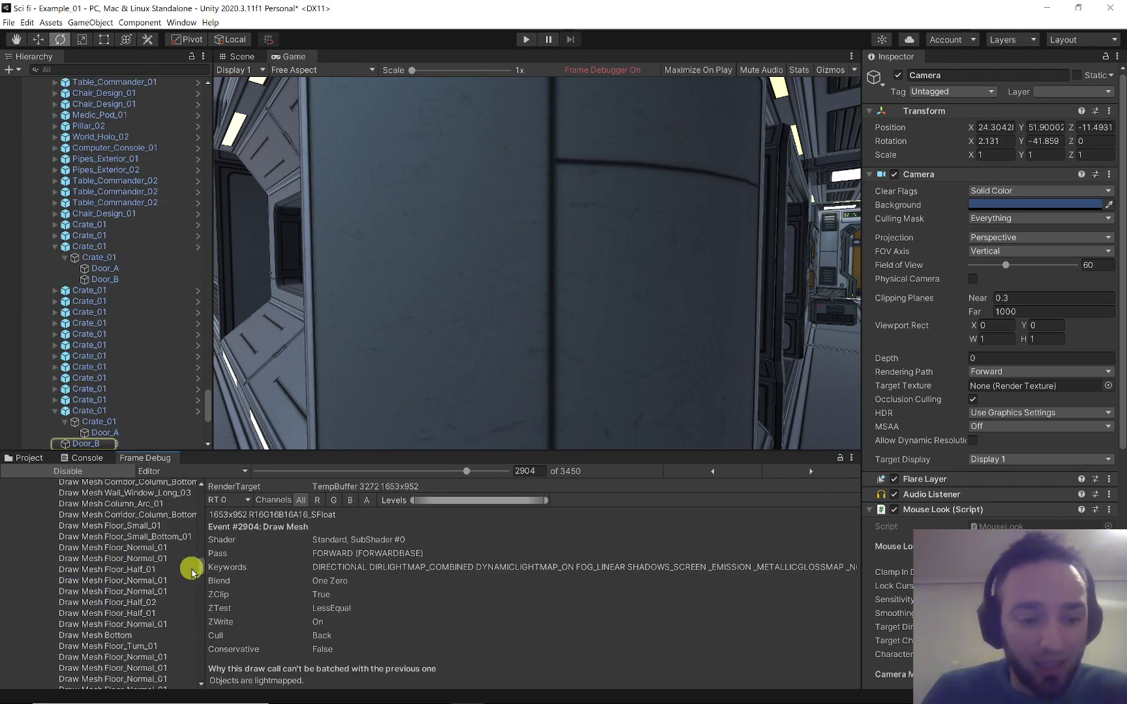
Disable the Frame Debugger and the Camera's Mouse Look script, collapsing the Camera, Mouse Look and Sphere Collider components
left_click(107, 471)
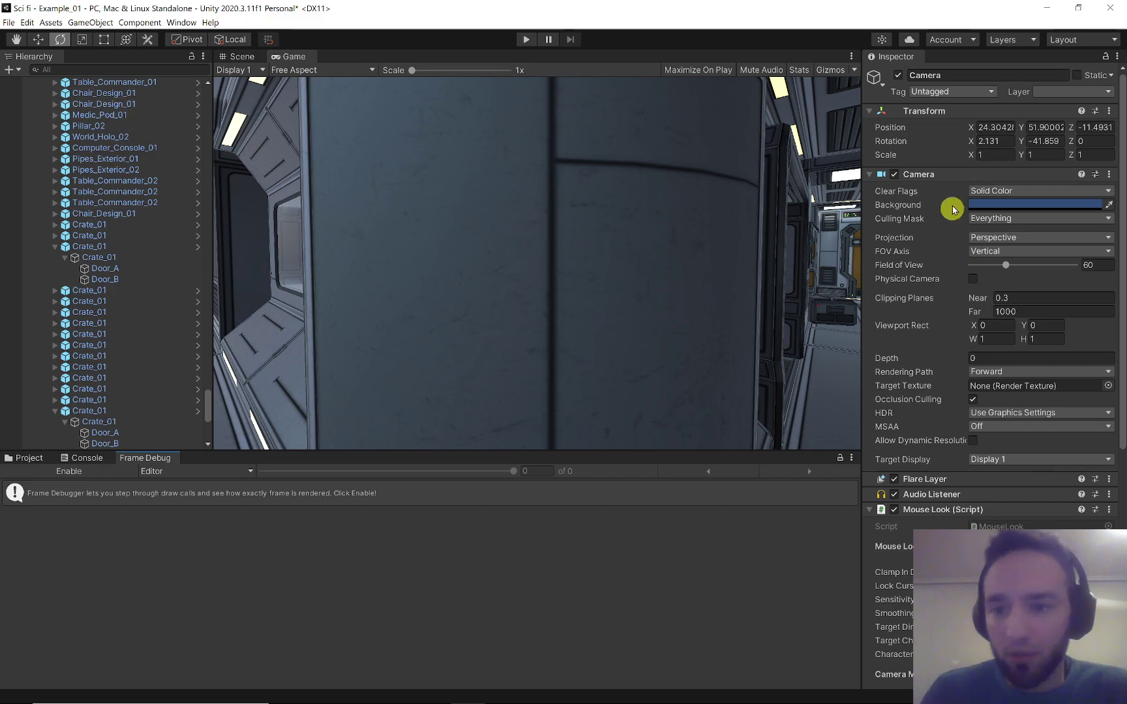
left_click(953, 178)
left_click(894, 220)
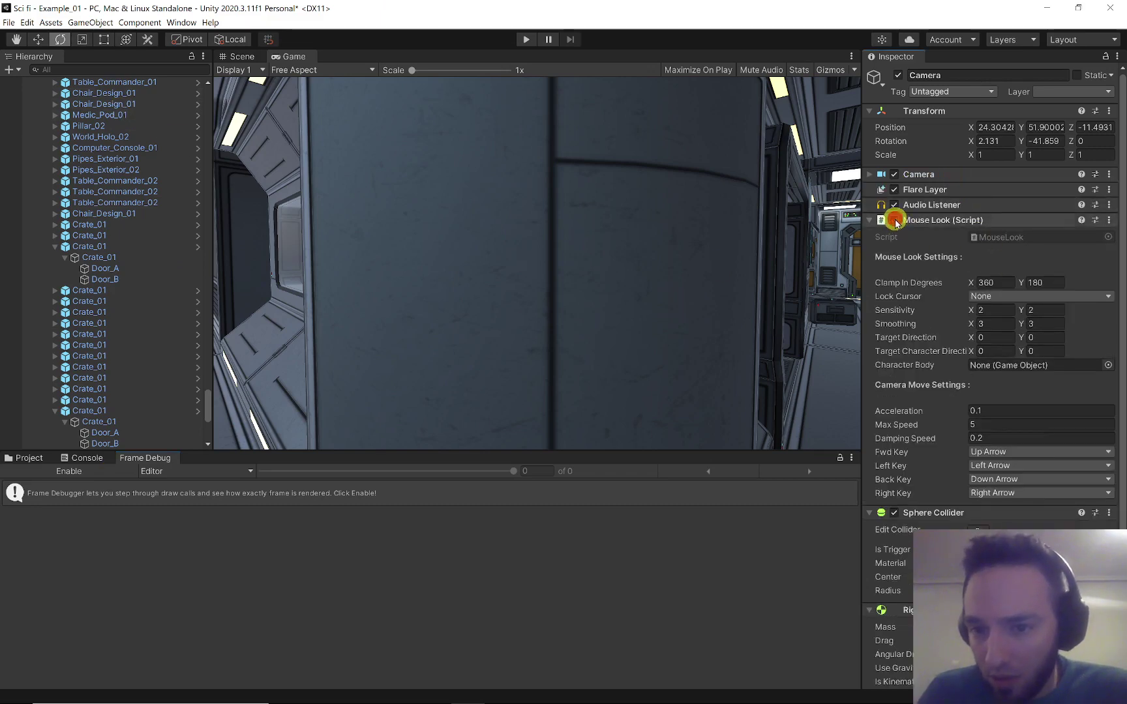
left_click(923, 222)
left_click(932, 236)
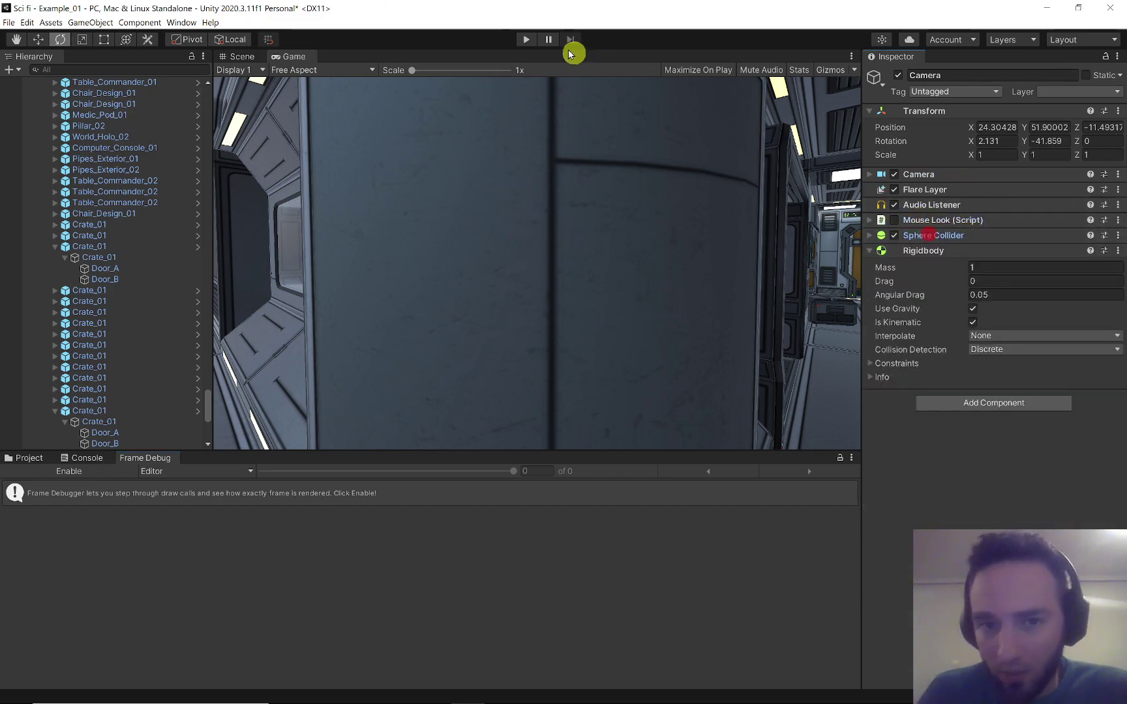
Enter play mode and show the rendering statistics in the Game view
left_click(521, 36)
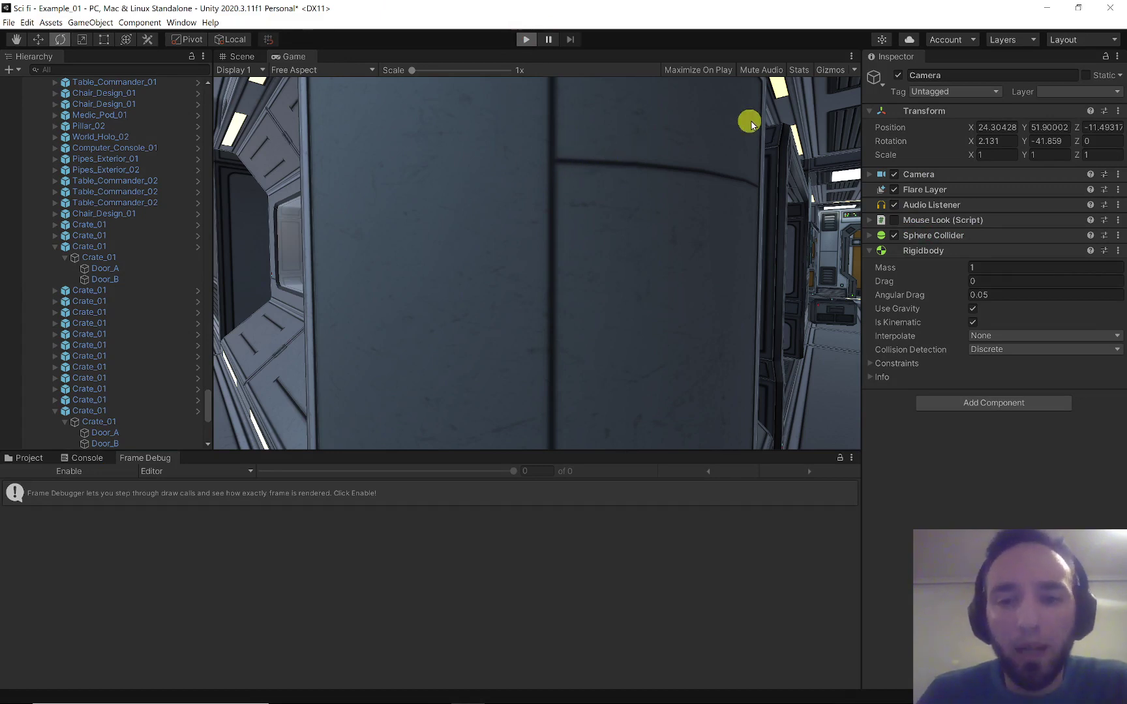
left_click(733, 214)
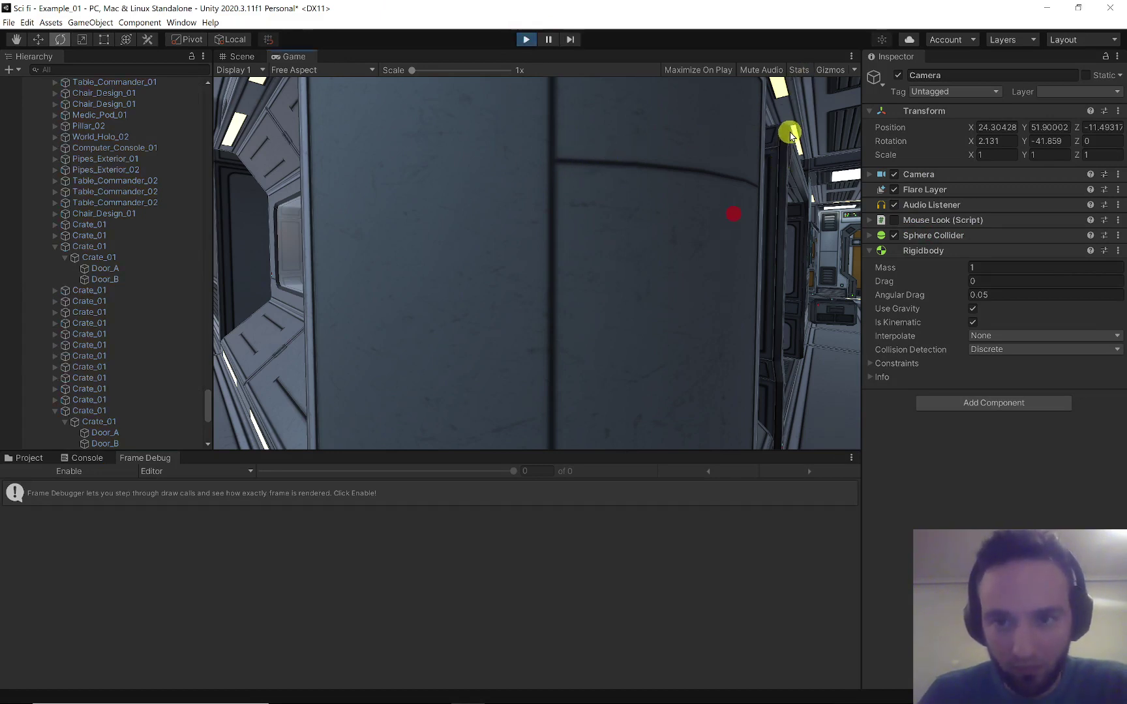
left_click(806, 72)
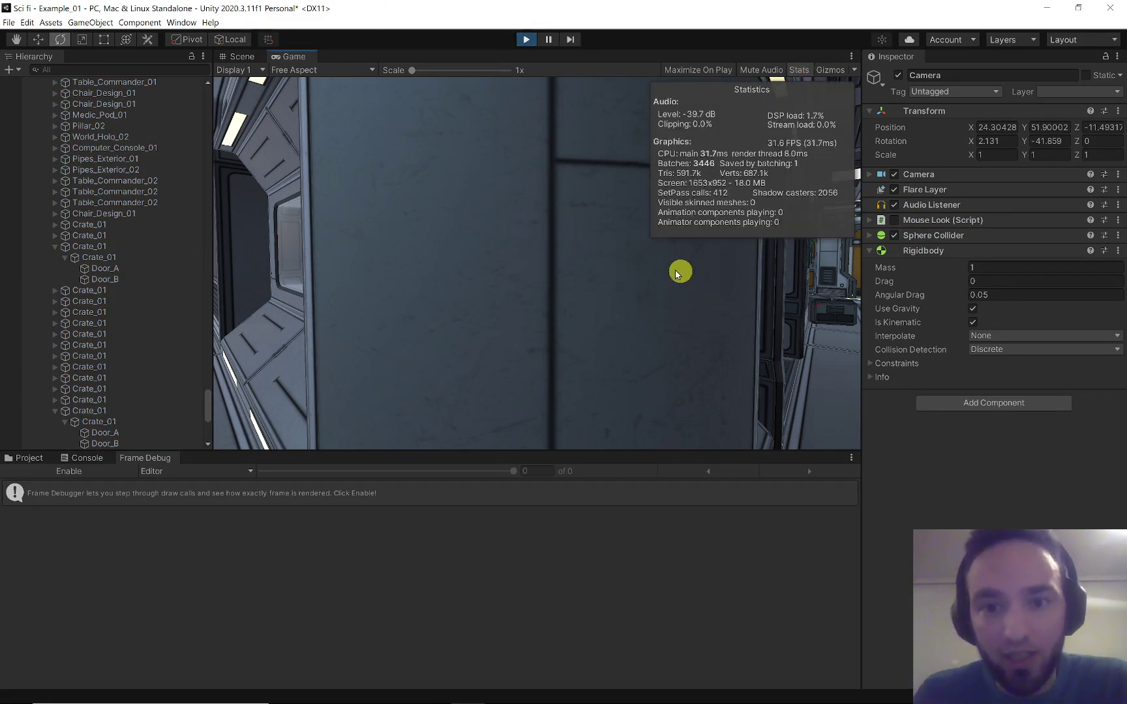
scroll(179, 384, "down", 8)
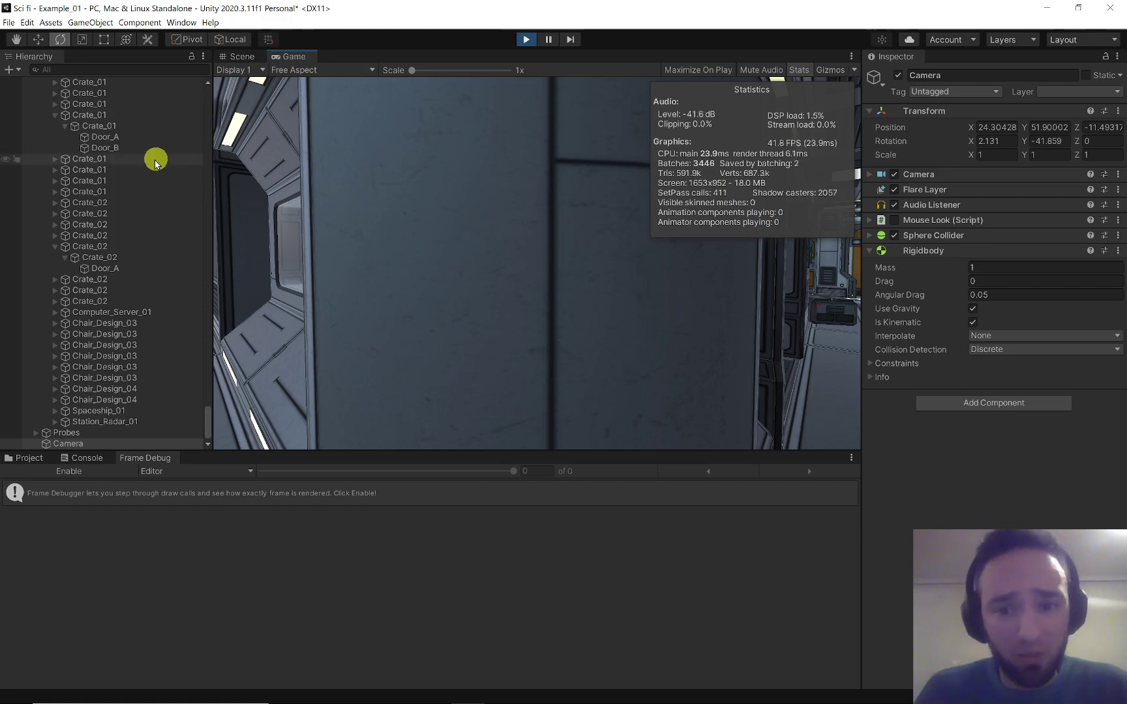
Move the Camera up close to the cylindrical wall's seam, check the Game view statistics and exit play mode
left_click(244, 56)
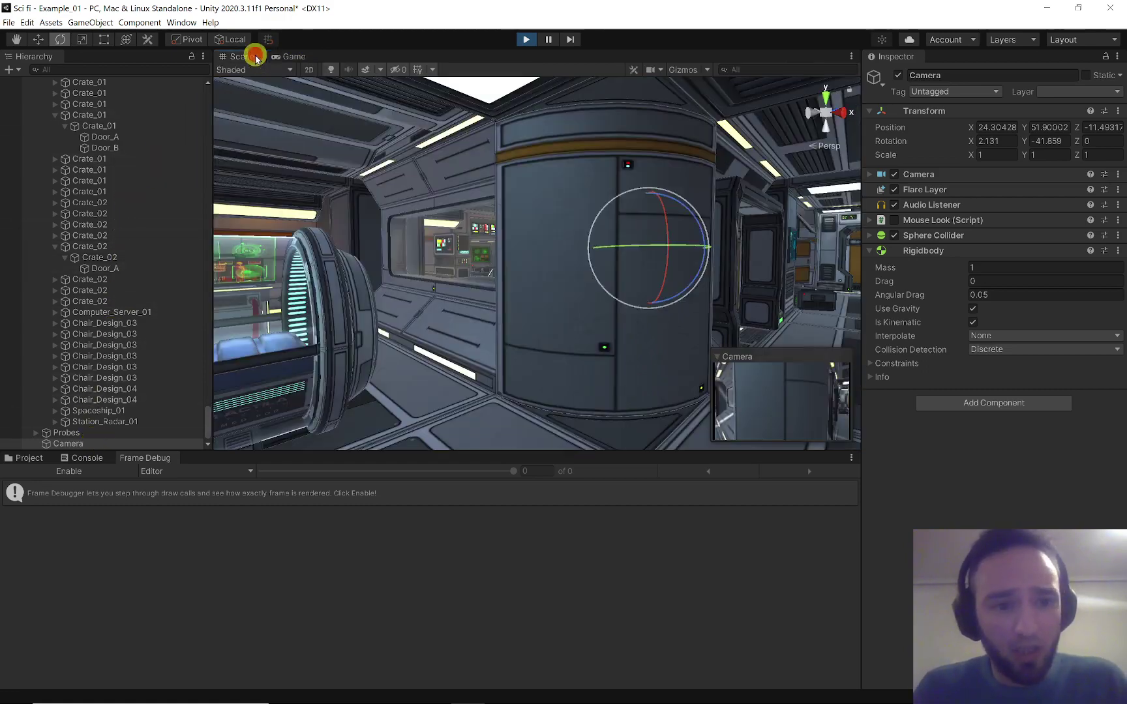
mouse_move(573, 188)
right_mouse_down()
mouse_move(595, 190)
mouse_move(570, 187)
right_mouse_up()
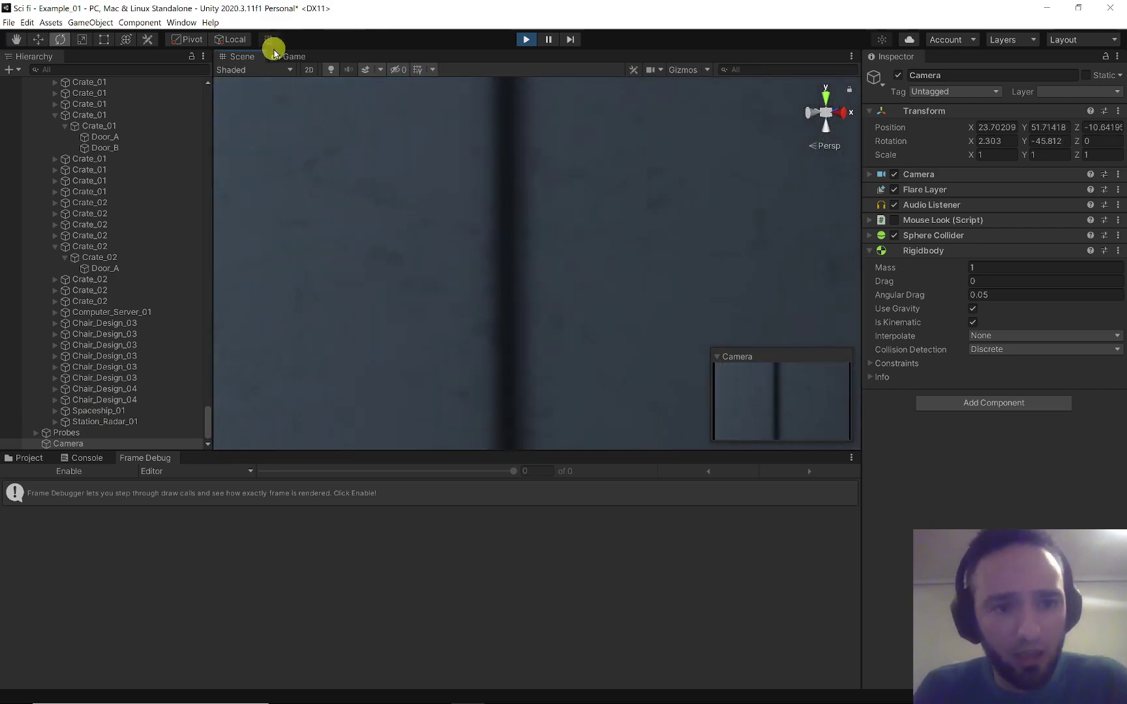
left_click(288, 52)
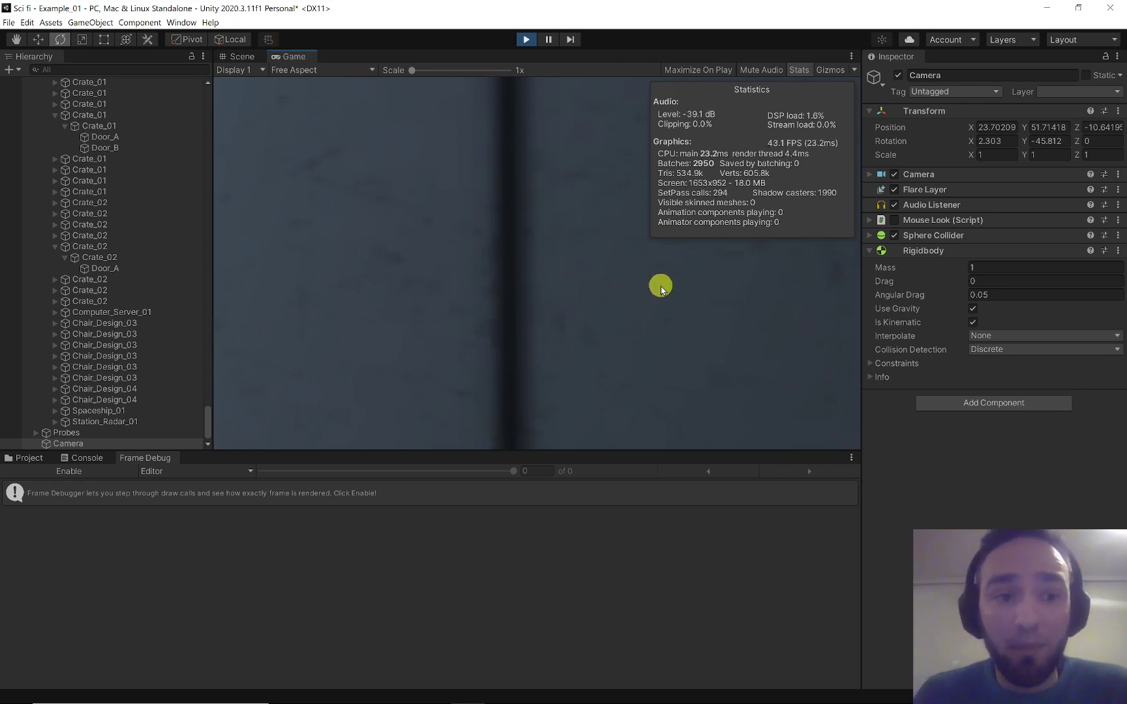
left_click(527, 42)
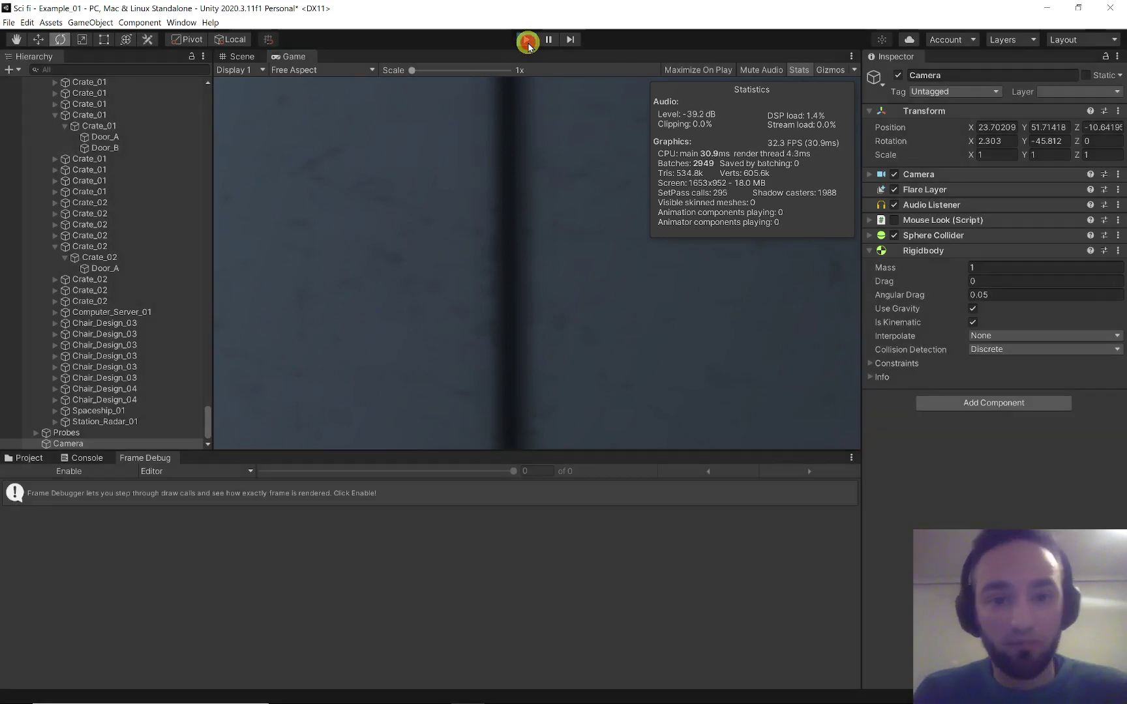
Switch to the mind map and expand the "1. Static flags" topic under How to OC
key("super")
left_click(644, 148)
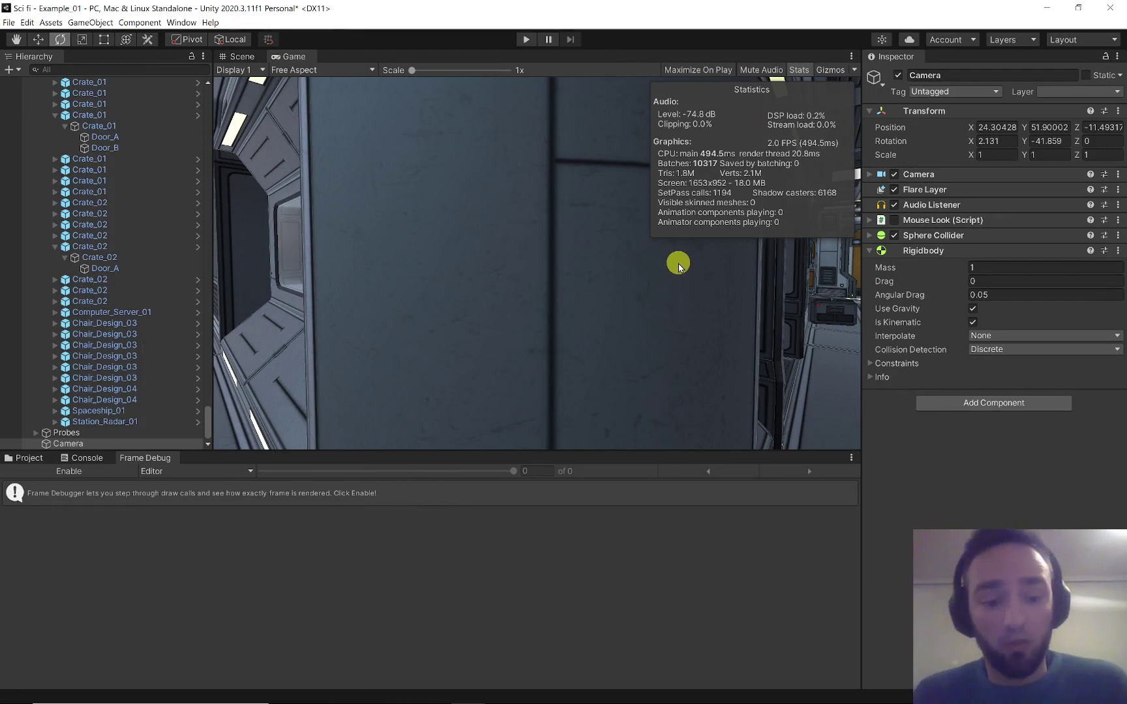
key("alt+Tab")
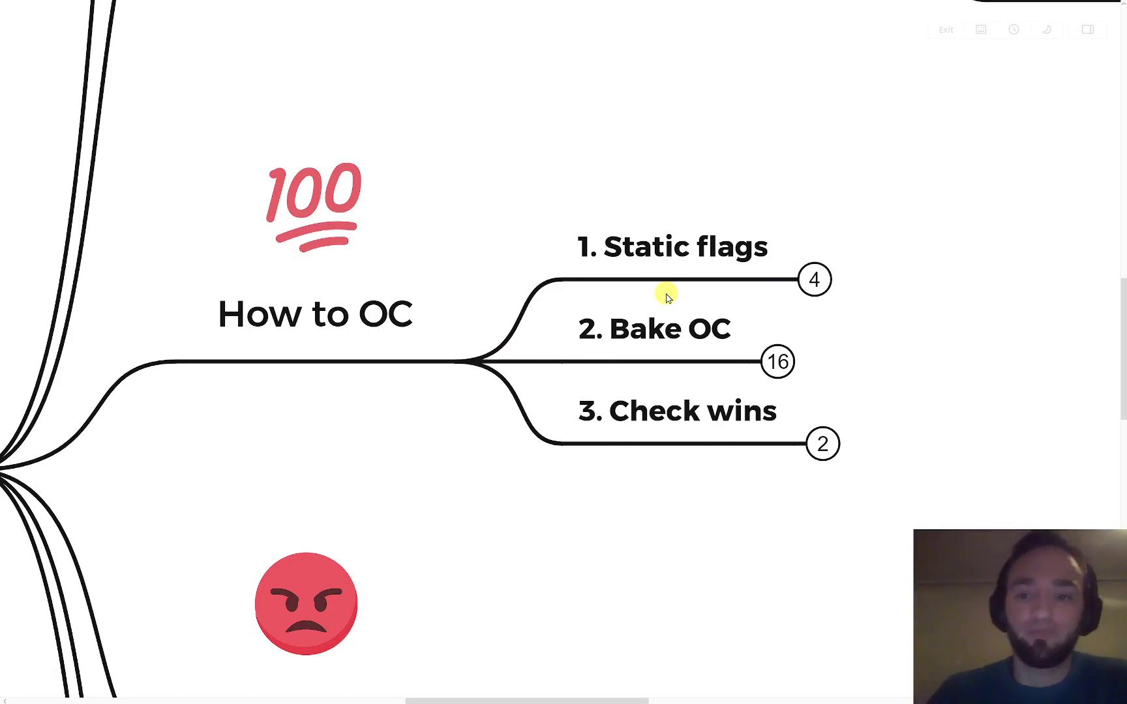
left_click(811, 286)
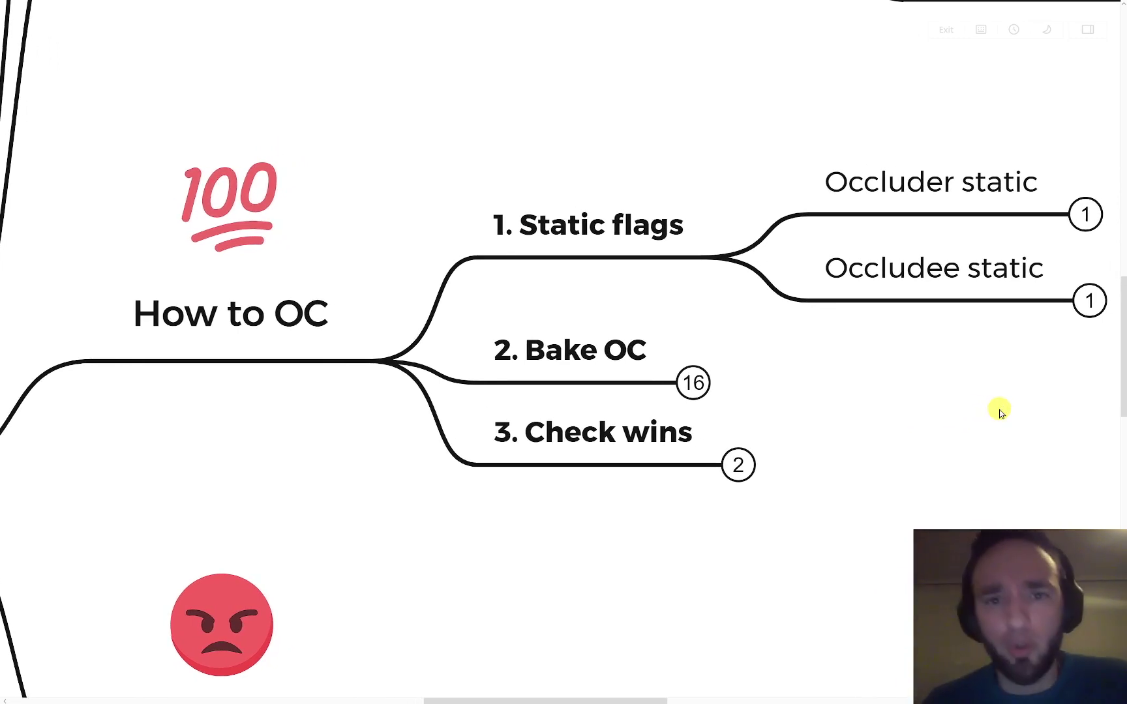
scroll(980, 418, "right", 1)
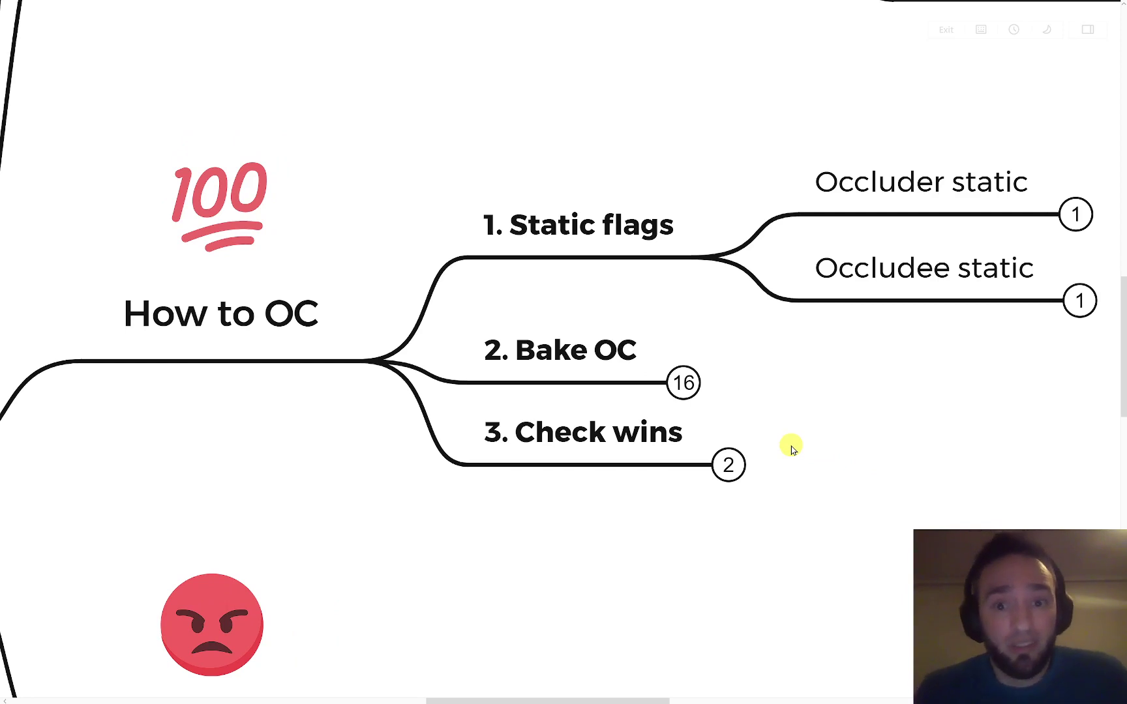
scroll(848, 446, "right", 2)
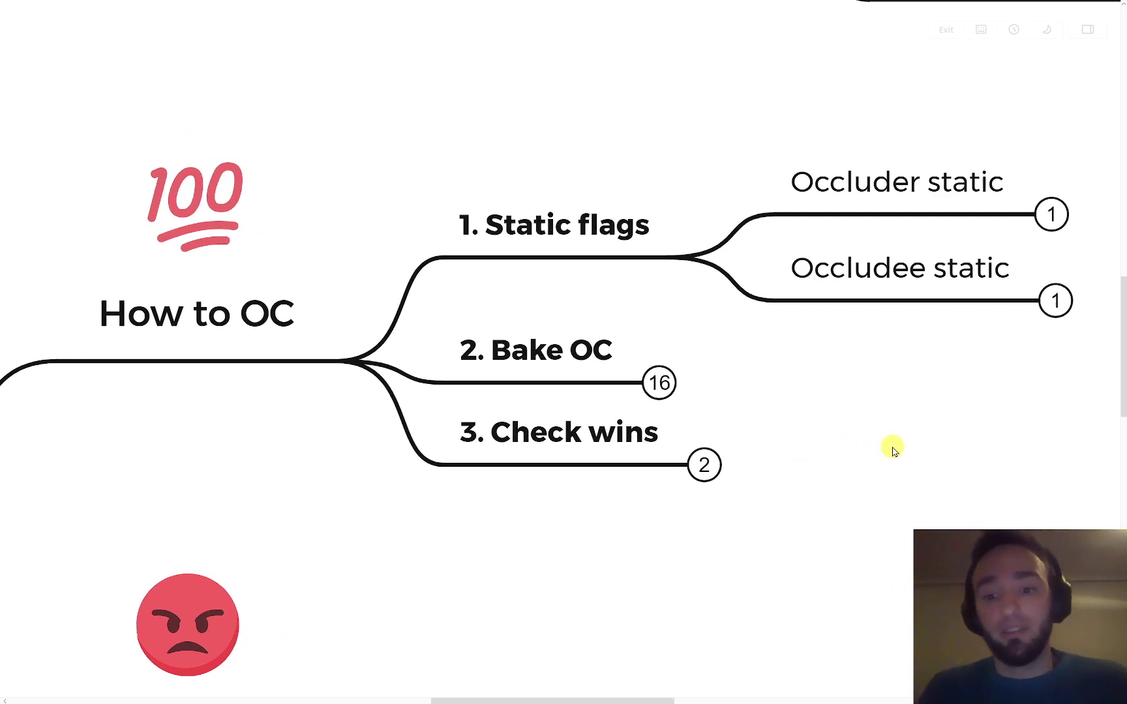
scroll(871, 446, "right", 10)
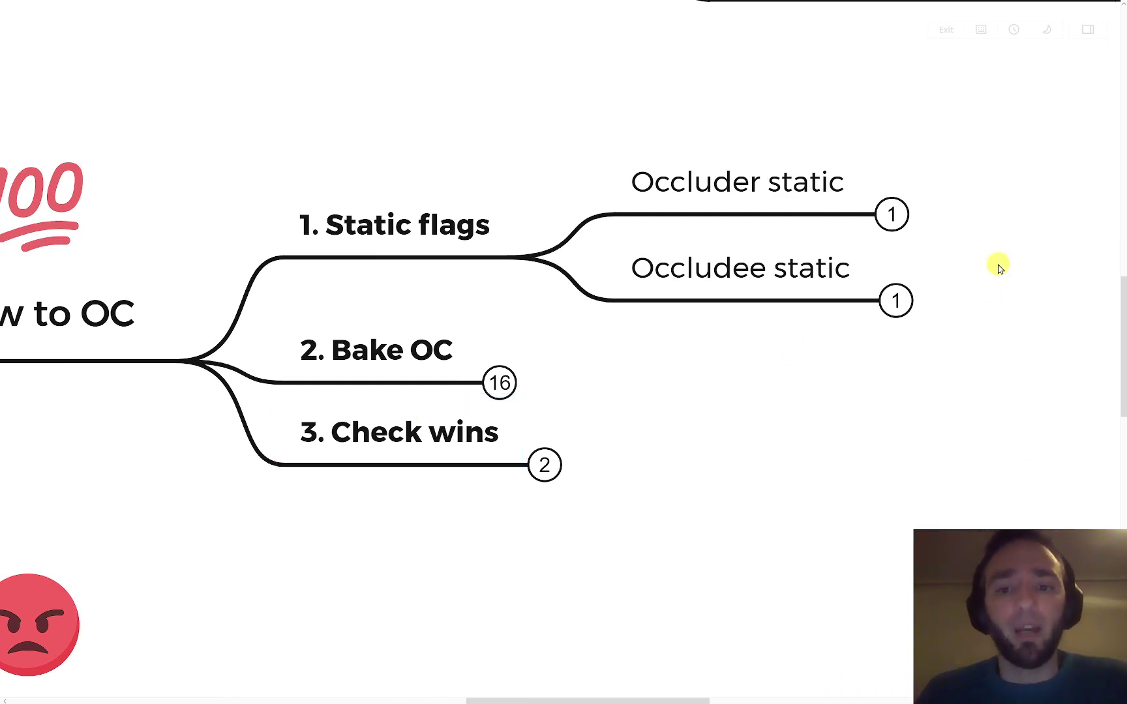
Switch to Unity and collapse the Room_Small_1_Window_01 and _Level groups in the hierarchy
key("alt+Tab")
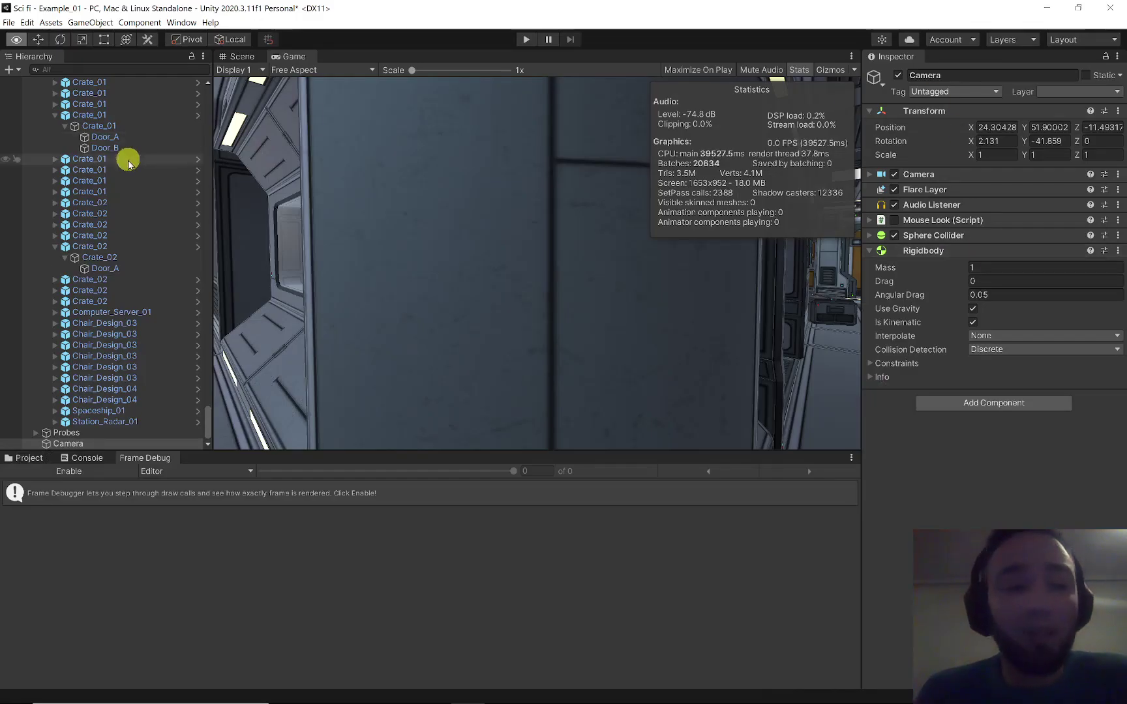
scroll(163, 280, "up", 3)
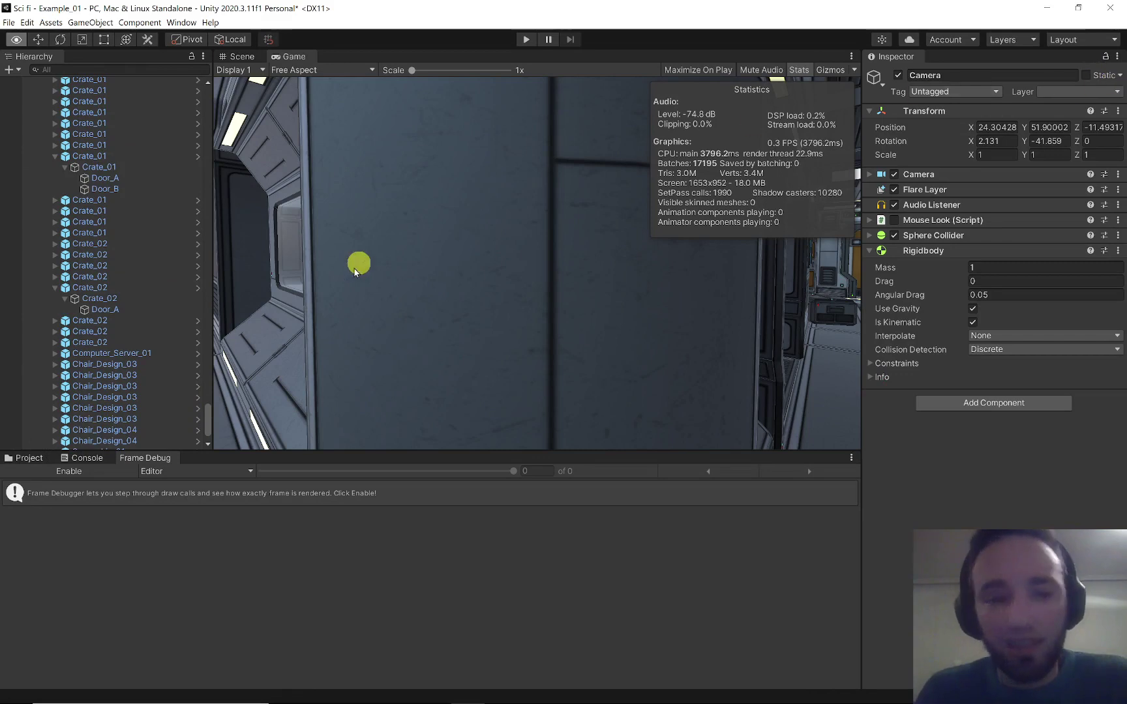
left_click_drag(206, 410, 201, 80)
left_click(55, 192)
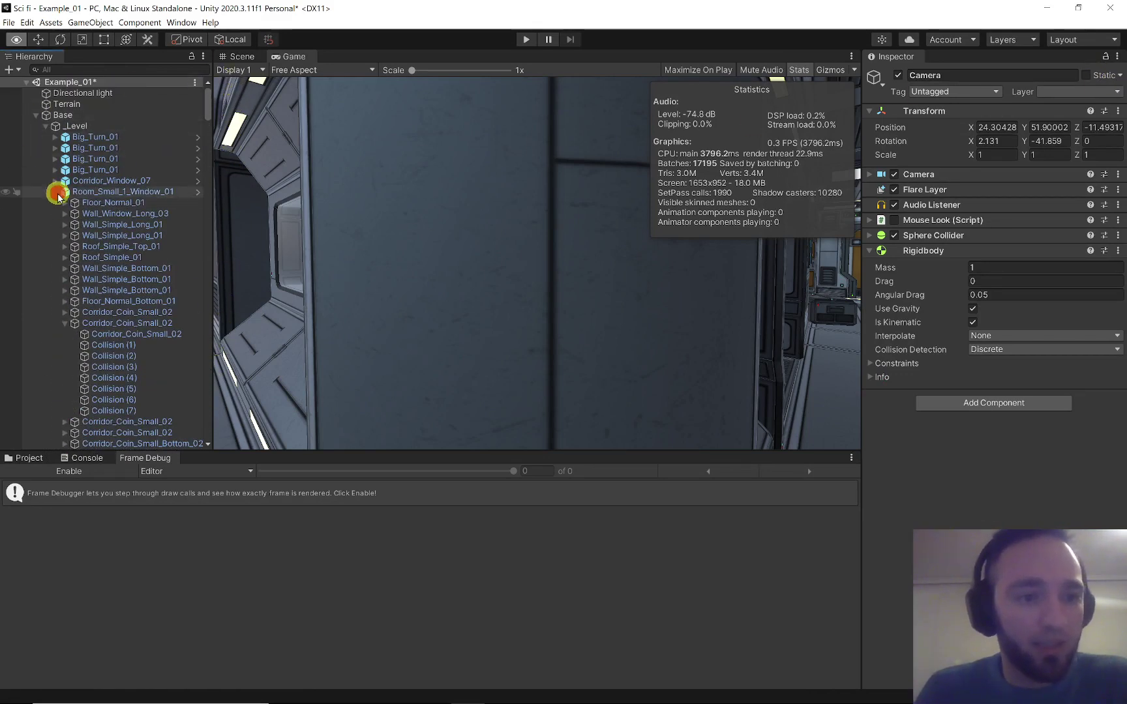
left_click(81, 127)
key("e")
key("Left")
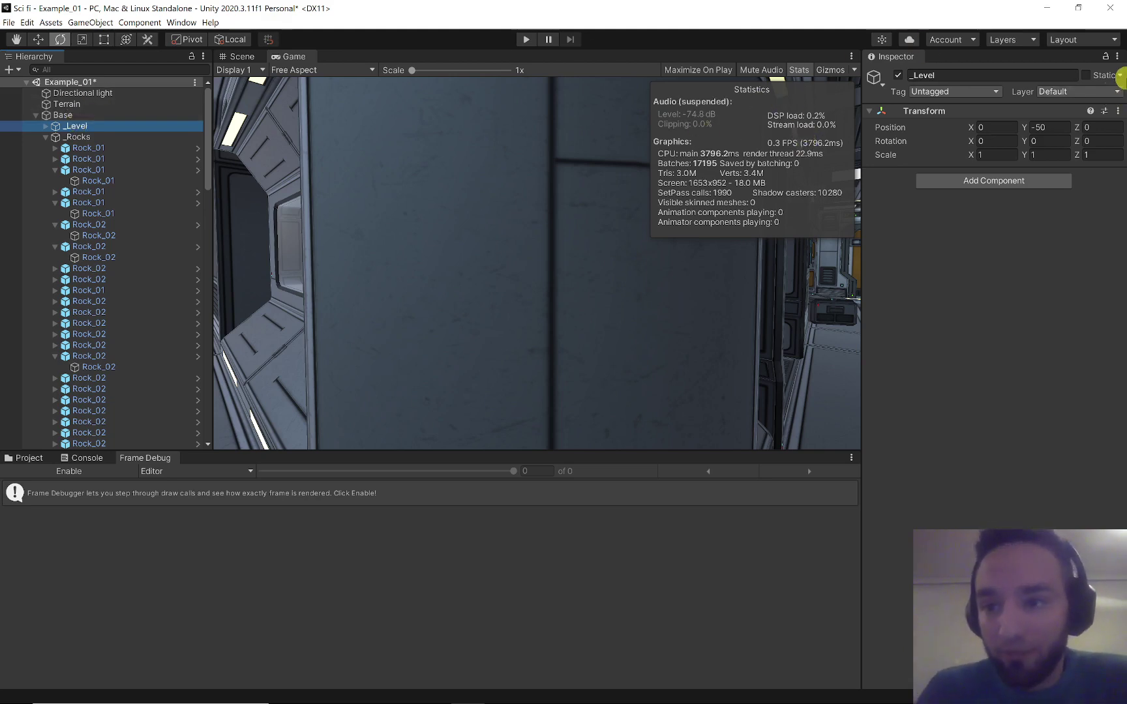
Review the static flag options of the _Level object and collapse the _Rocks group
left_click(1120, 76)
left_click(1119, 77)
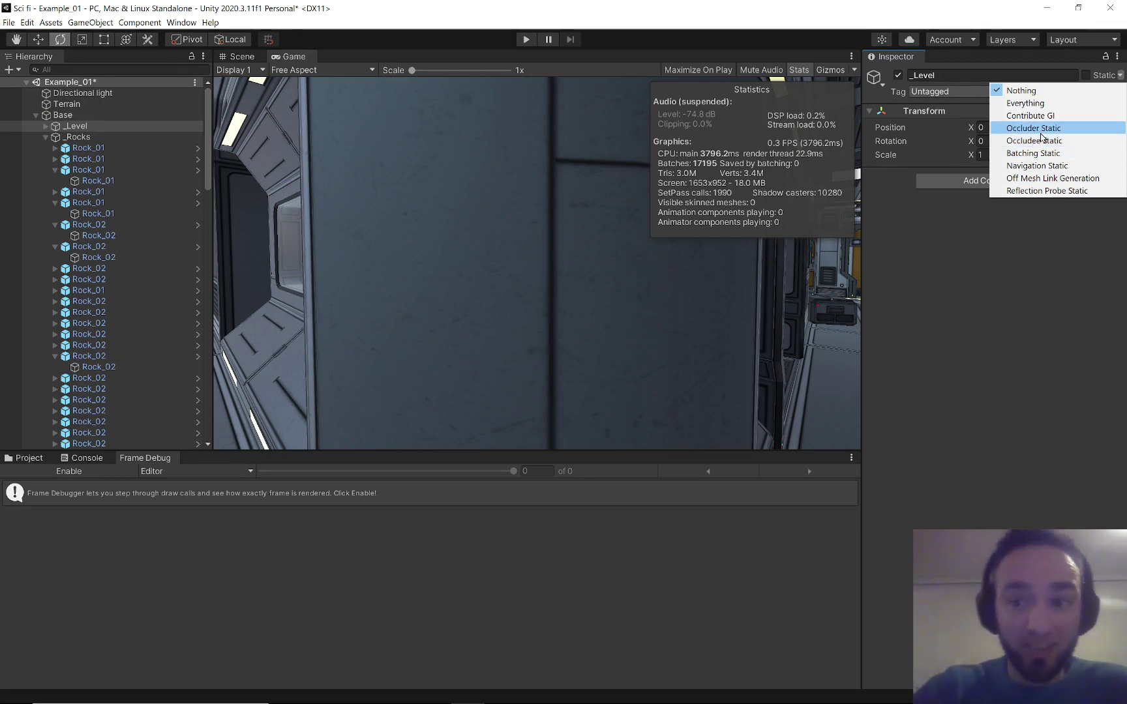
left_click(1039, 340)
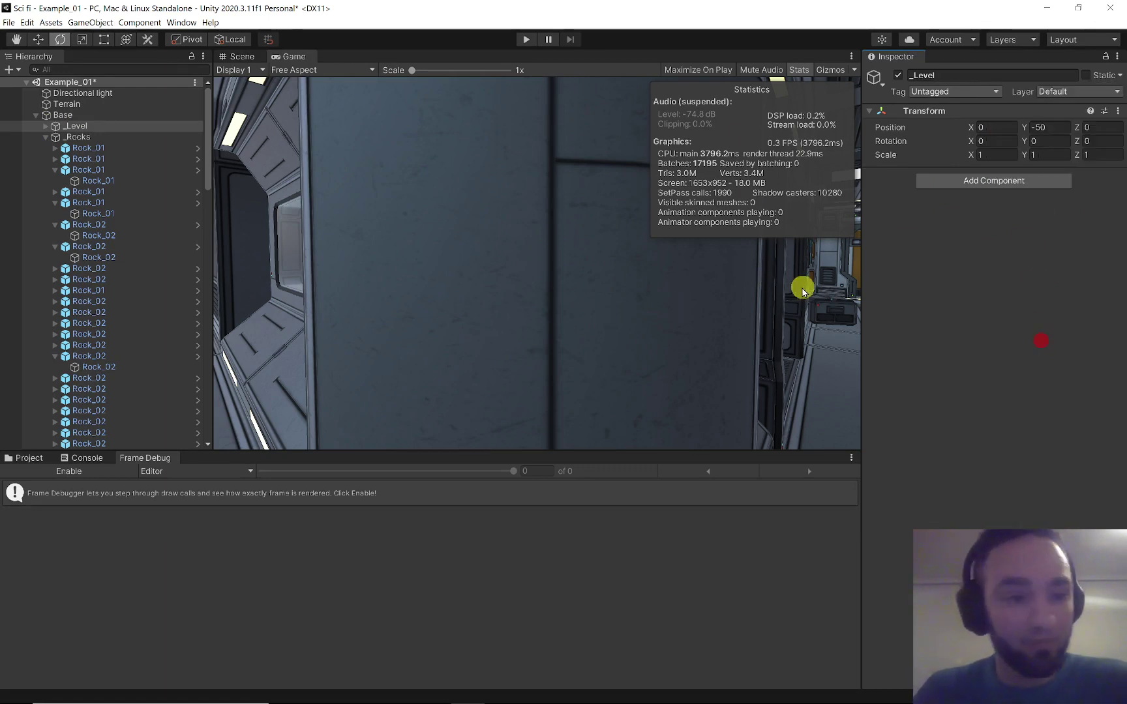
left_click(49, 137)
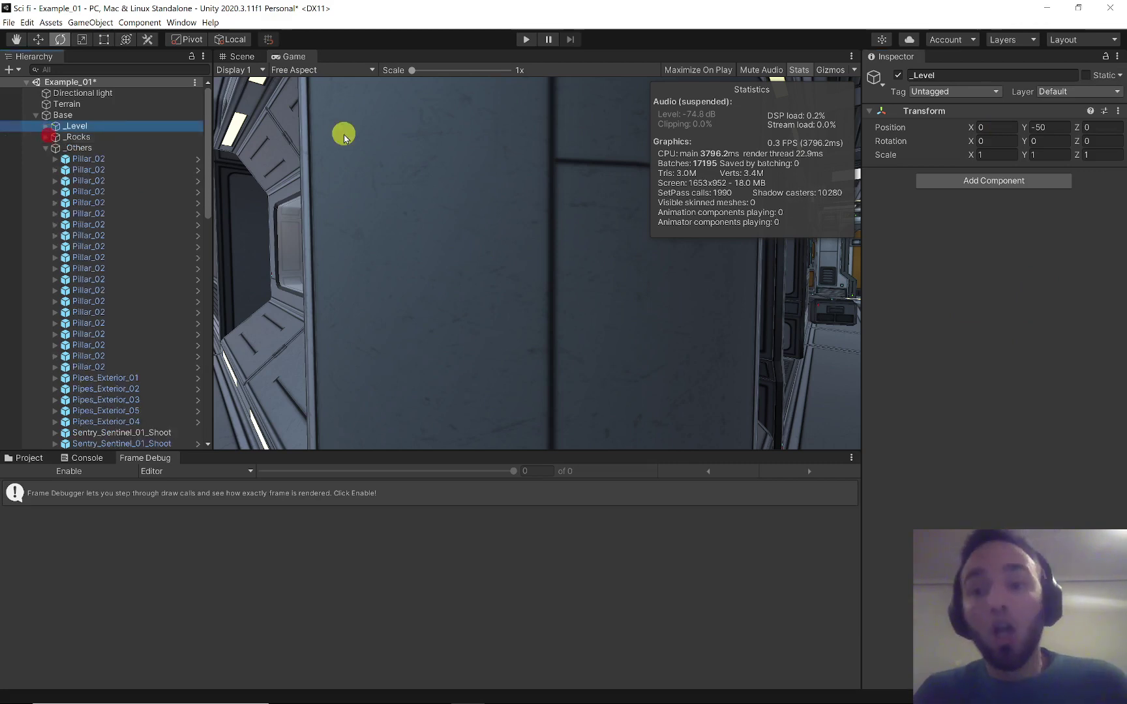
left_click(527, 311)
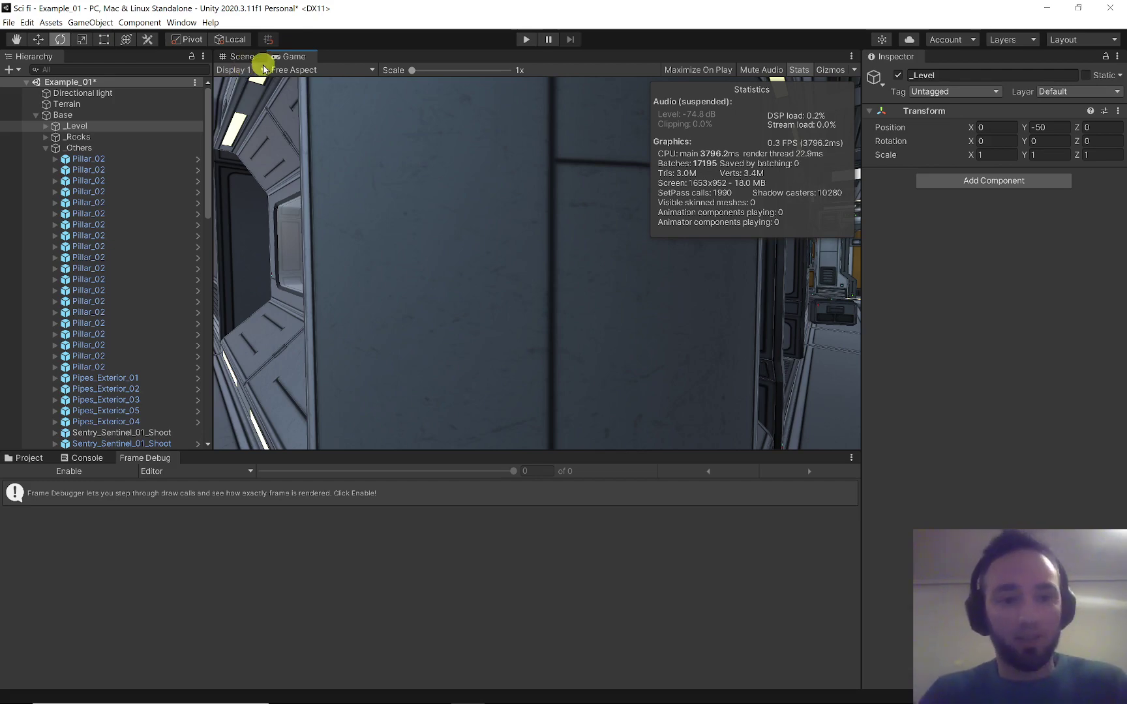
Switch back to the mind map and expand the Occluder static and Occludee static topics to read their explanations
key("alt+Tab")
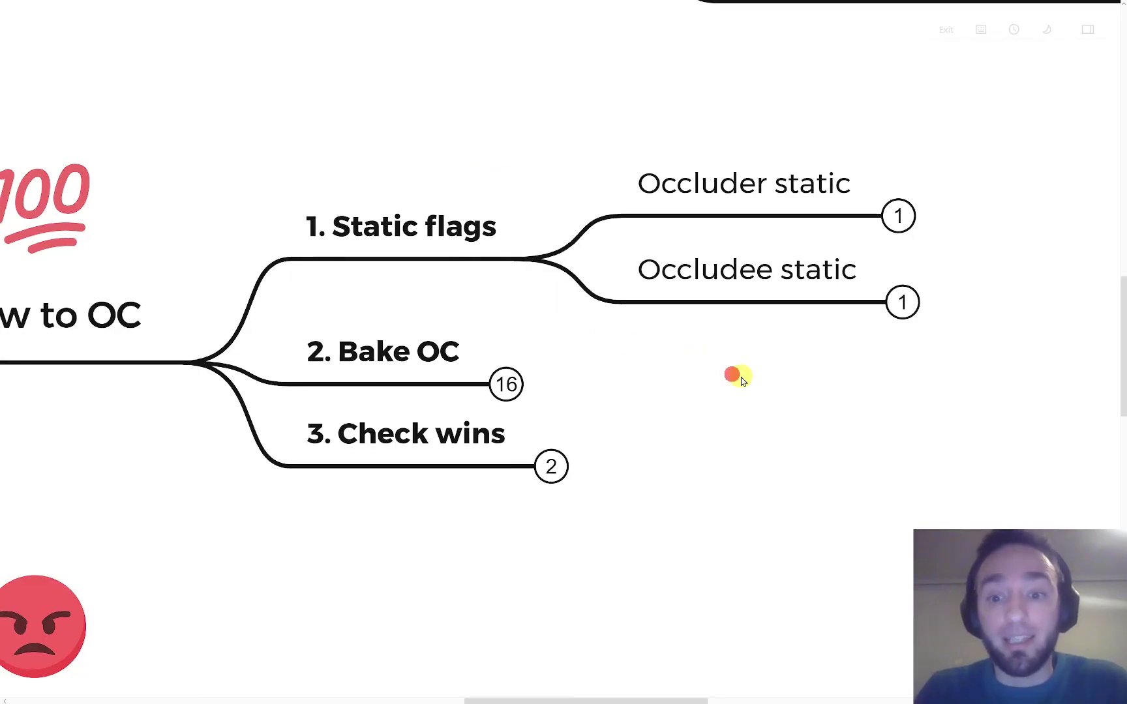
left_click_drag(699, 388, 538, 410)
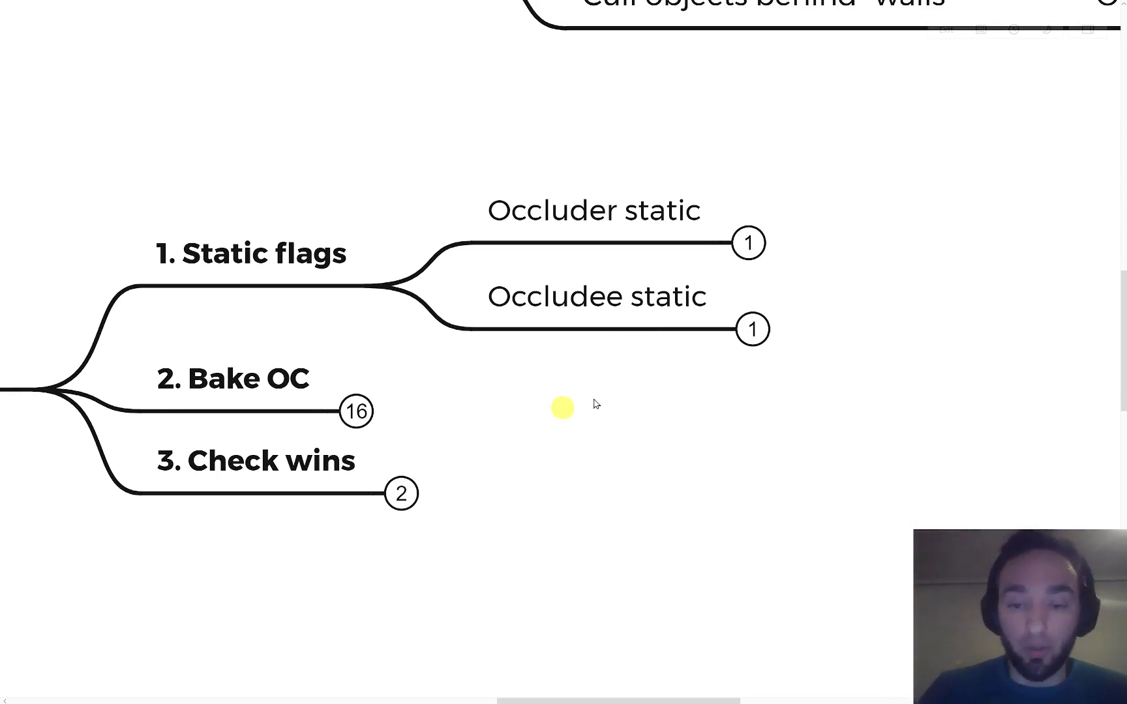
left_click(748, 242)
left_click_drag(832, 441, 449, 455)
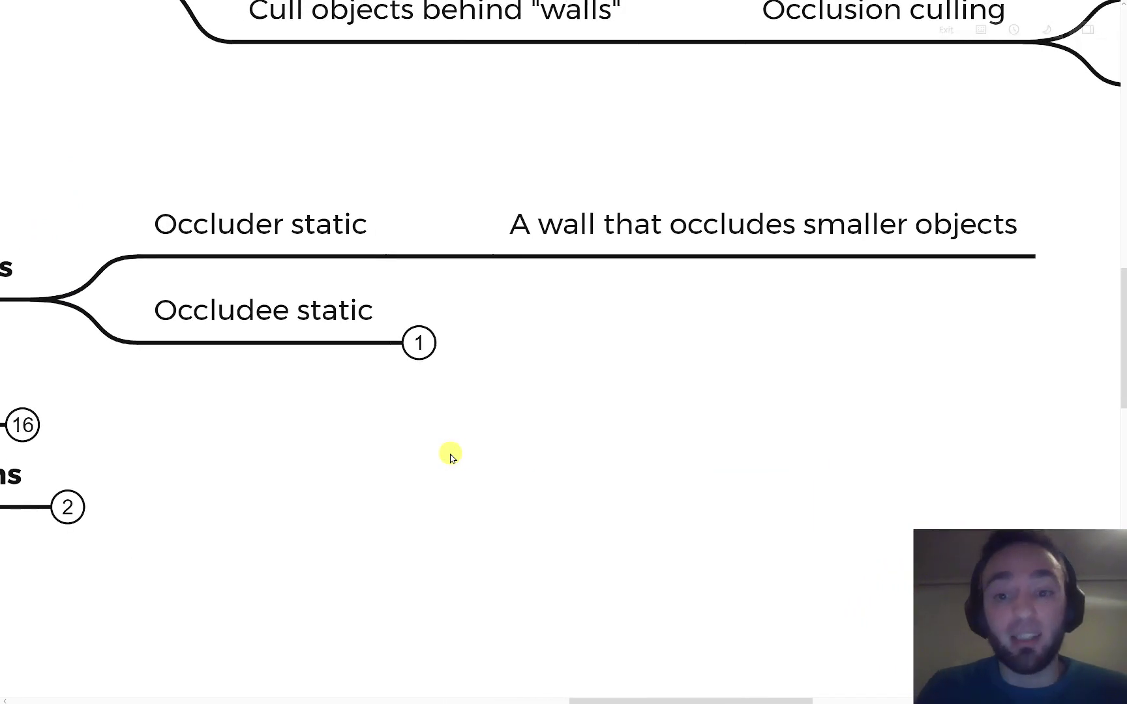
left_click(432, 353)
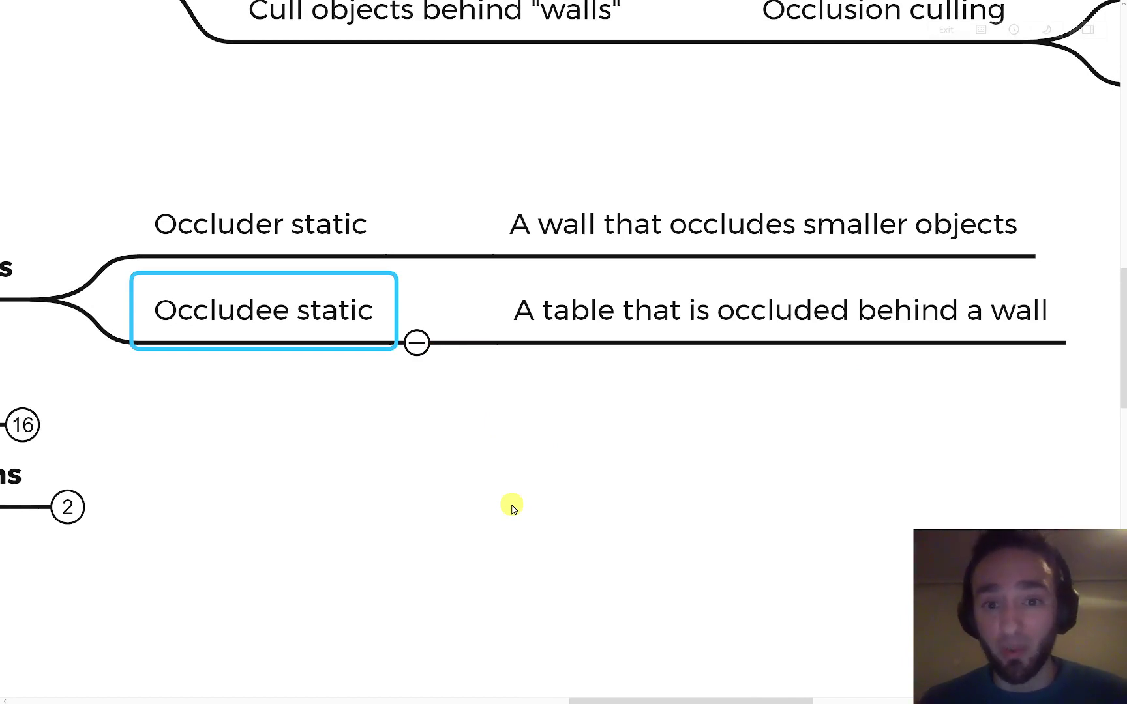
left_click(627, 515)
right_click(611, 500)
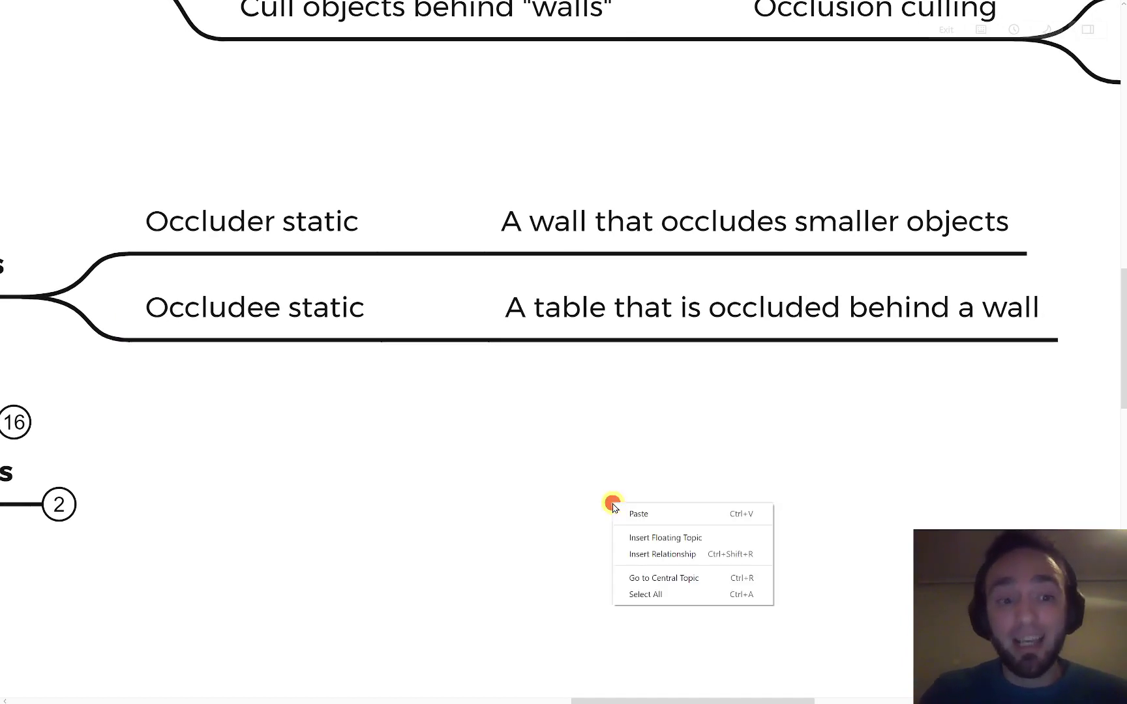
right_click_drag(452, 486, 643, 519)
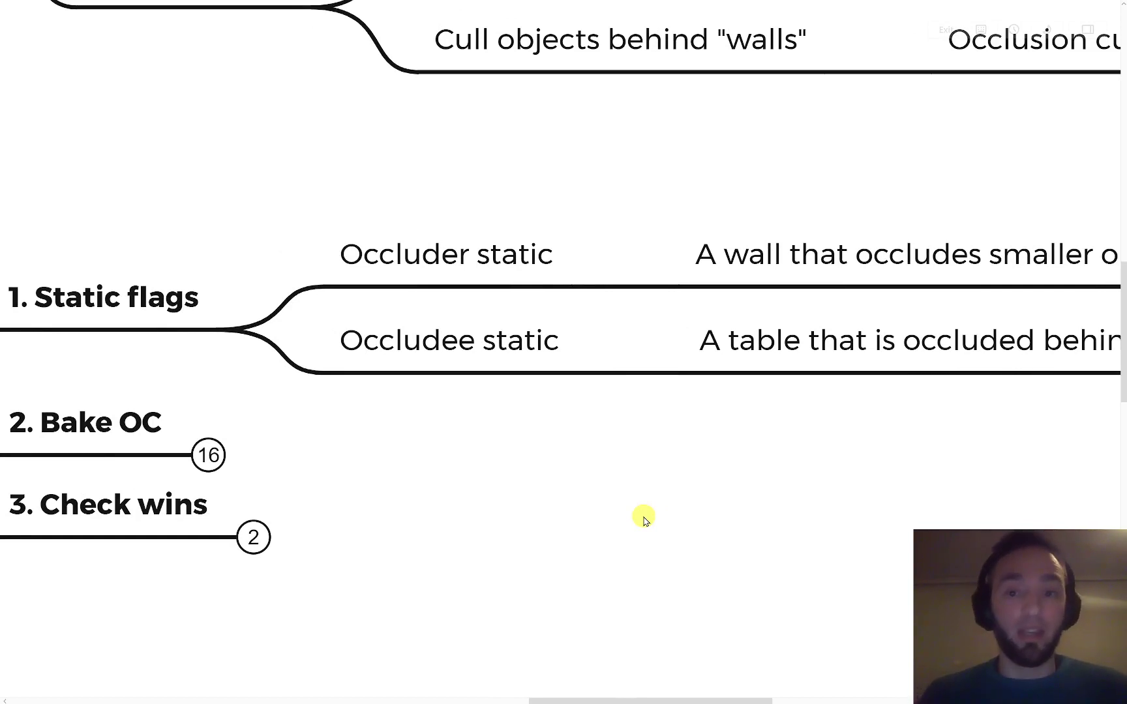
Switch to Unity, select Room_Large_Windows_Part_02_B at the cylindrical wall in the Scene view and review its static flag options
key("alt+Tab")
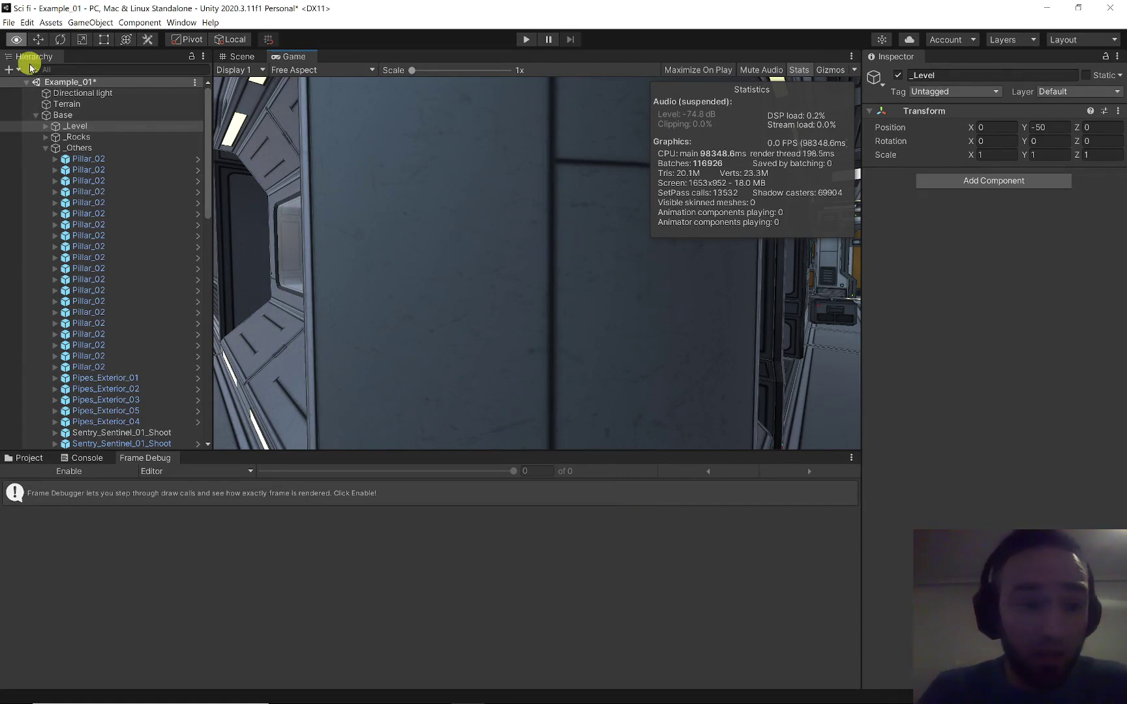
left_click(253, 58)
scroll(489, 294, "down", 8)
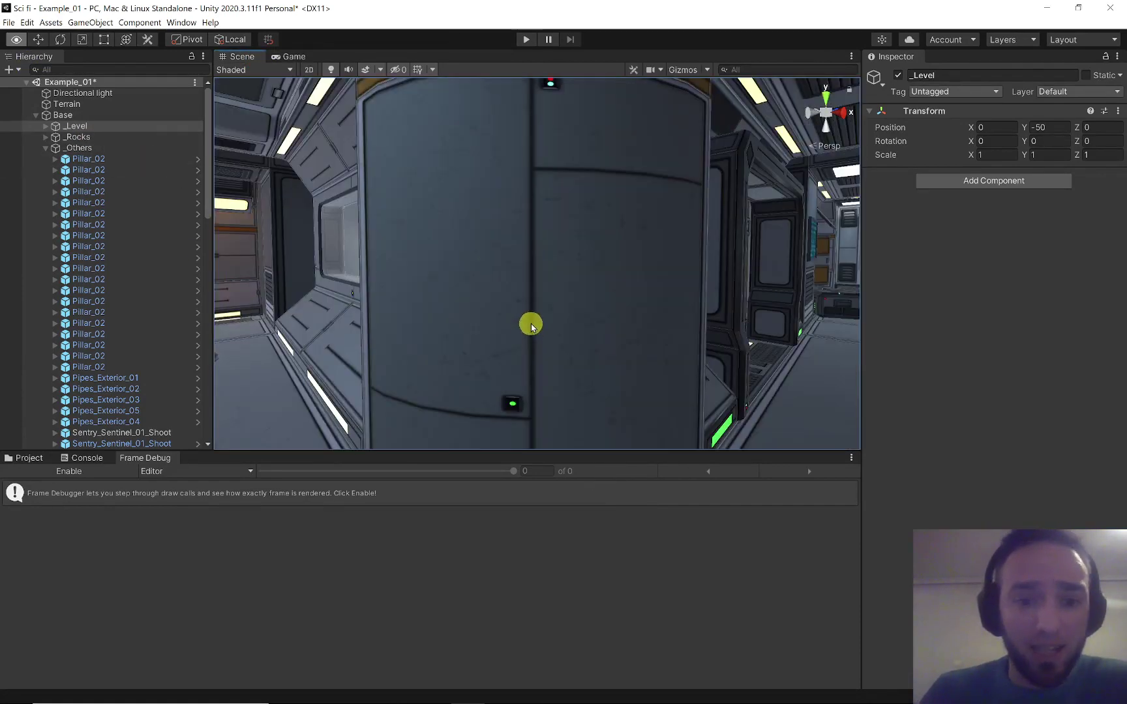
left_click(526, 289)
scroll(182, 290, "down", 2)
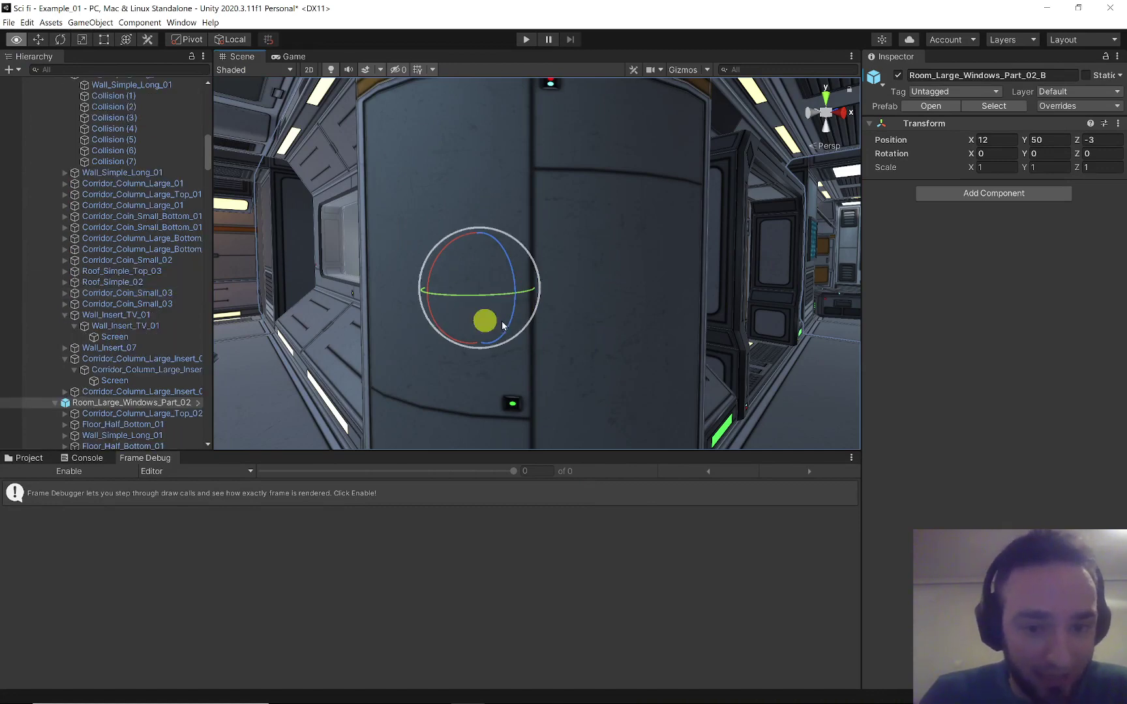
scroll(604, 303, "down", 3)
key("e")
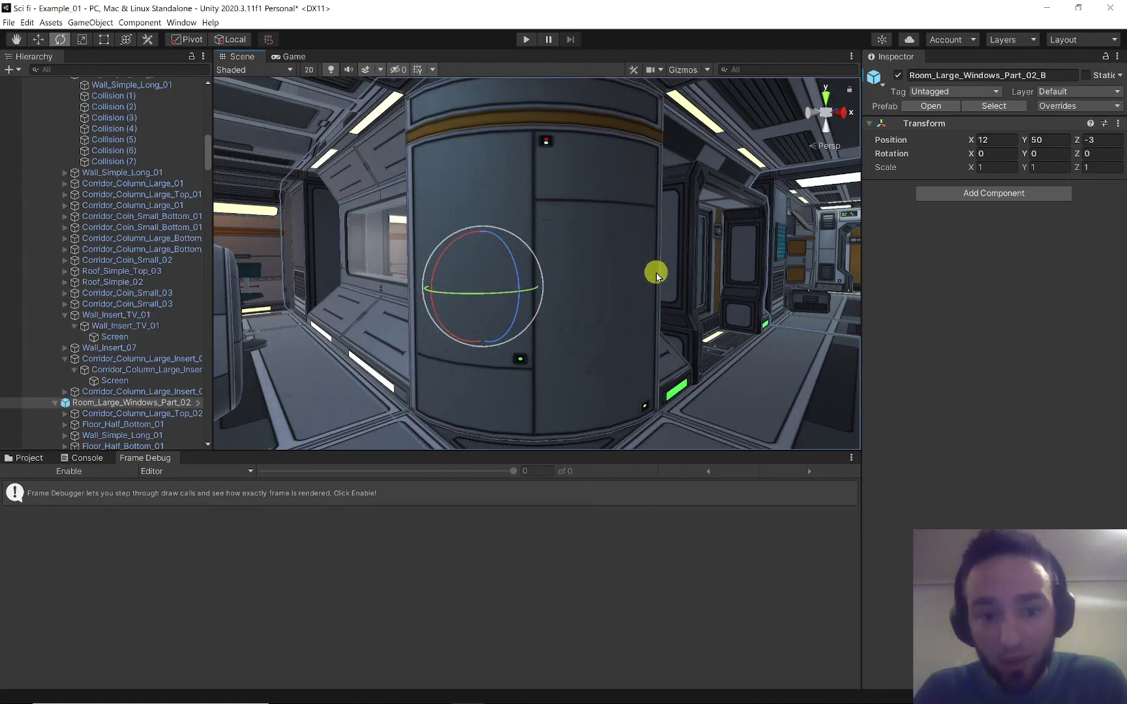
left_click(1117, 75)
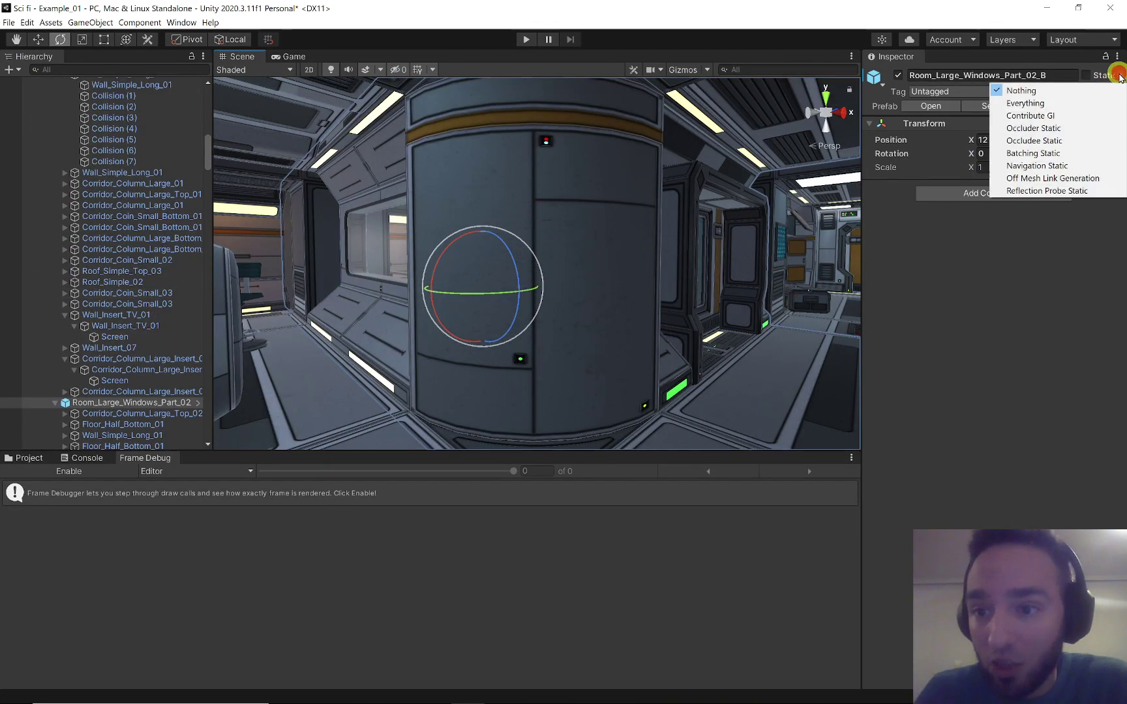
left_click(1063, 128)
key("Return")
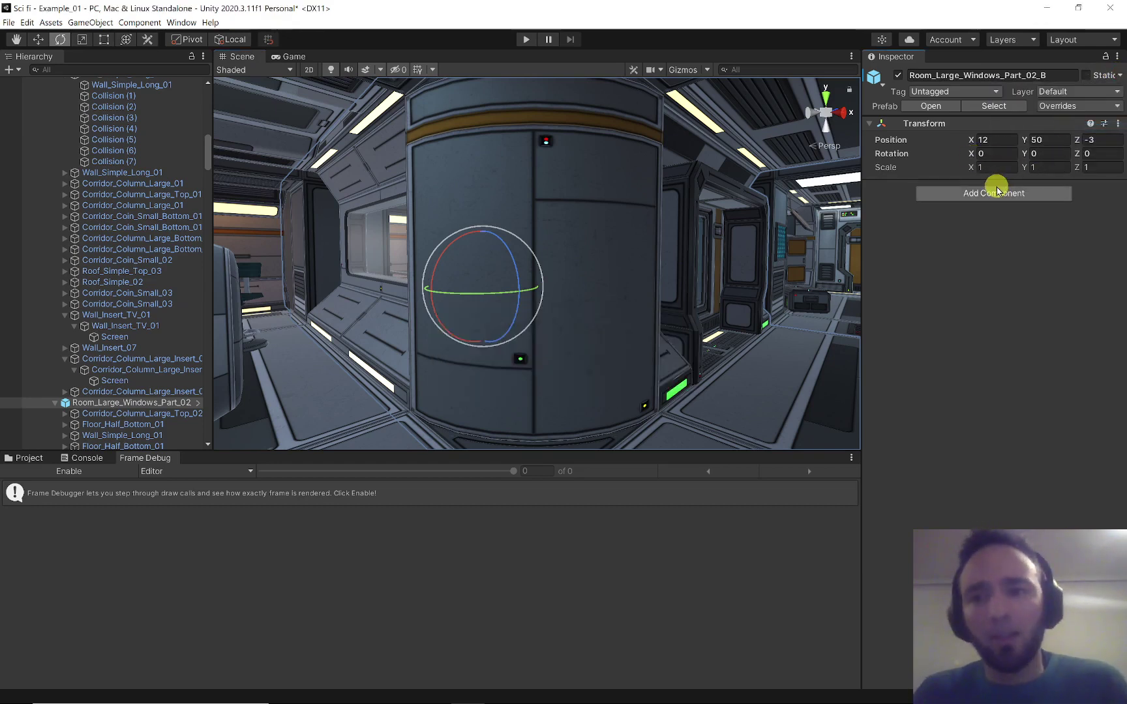
Collapse the _Level, _Rocks and _Others groups under Base in the hierarchy
left_click_drag(212, 153, 115, 88)
left_click(68, 127)
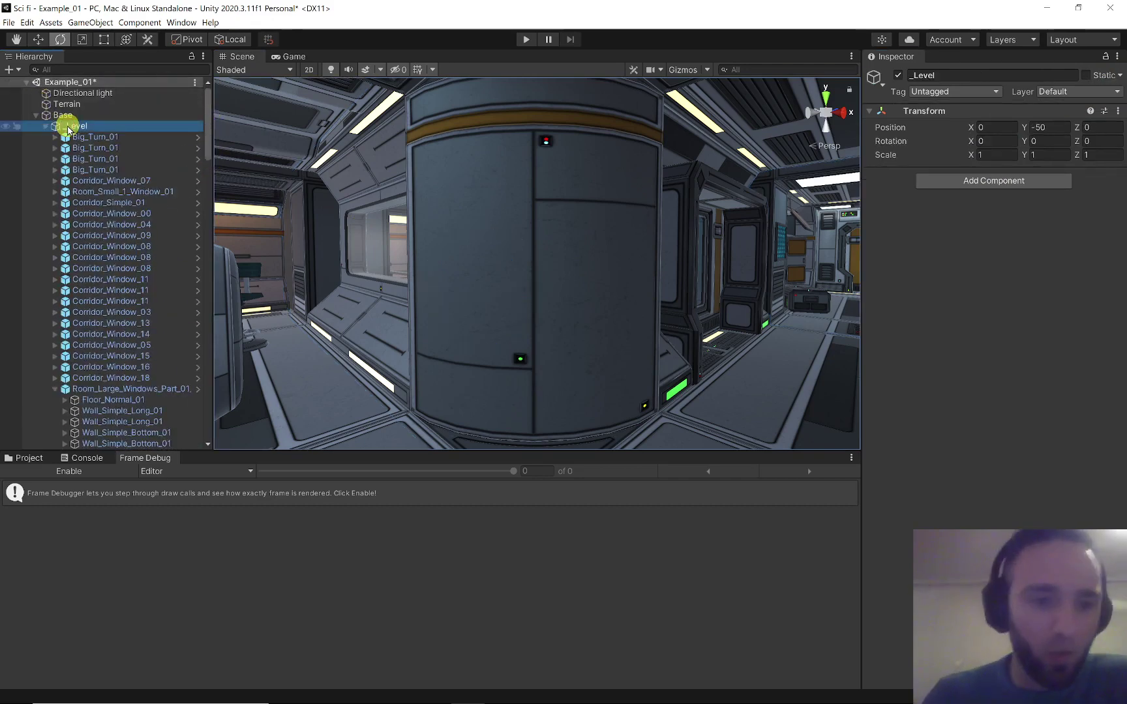
key("Left")
key("Down")
key("Left")
key("Down")
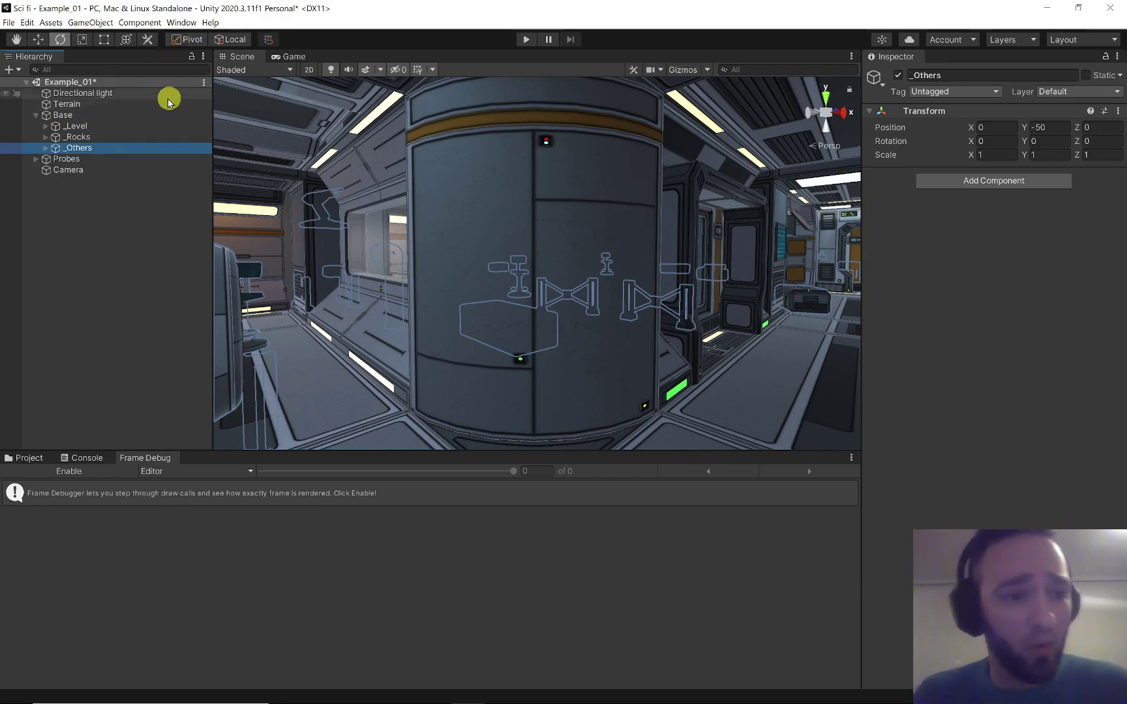
Select all objects in the scene hierarchy and enable Occluder Static for them and all their children
left_click(124, 116)
key("ctrl+a")
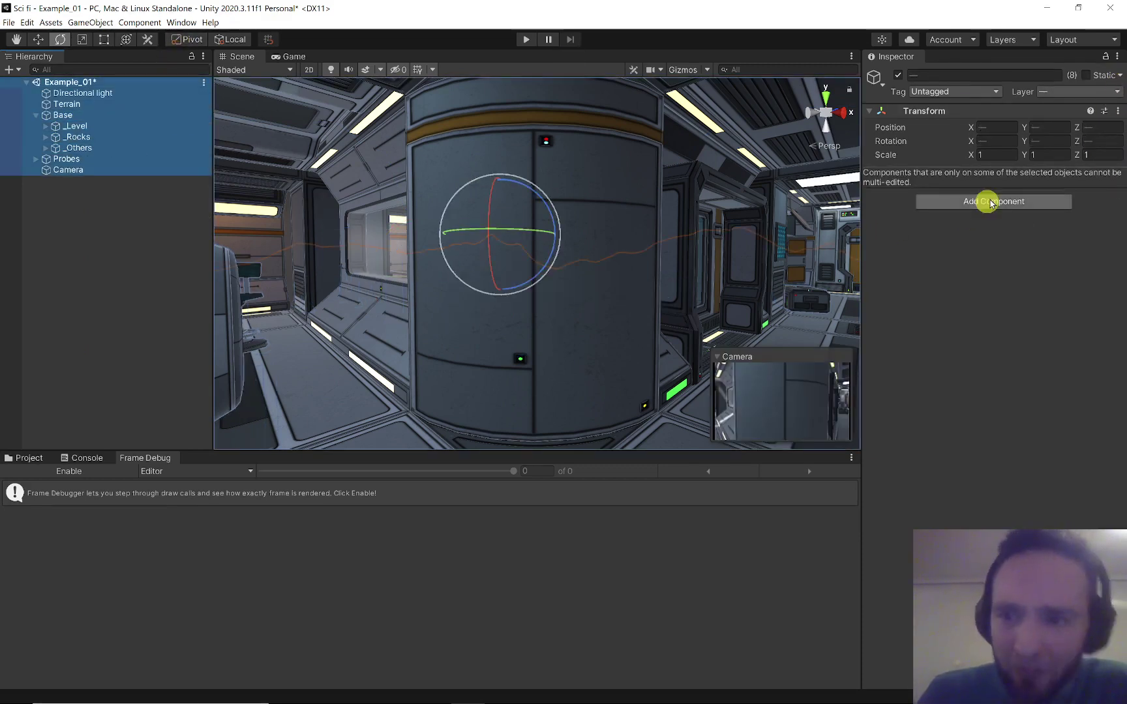
left_click(1119, 75)
left_click(1048, 129)
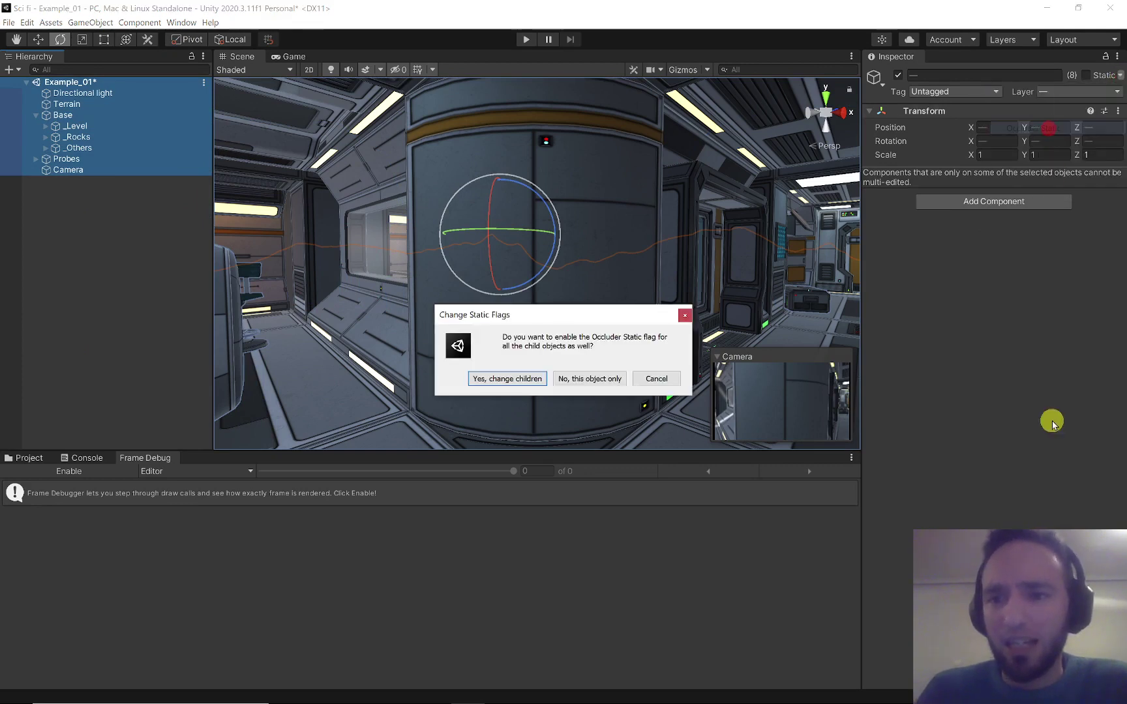
left_click(538, 386)
Enable Occludee Static for all selected objects and their children
left_click(1119, 75)
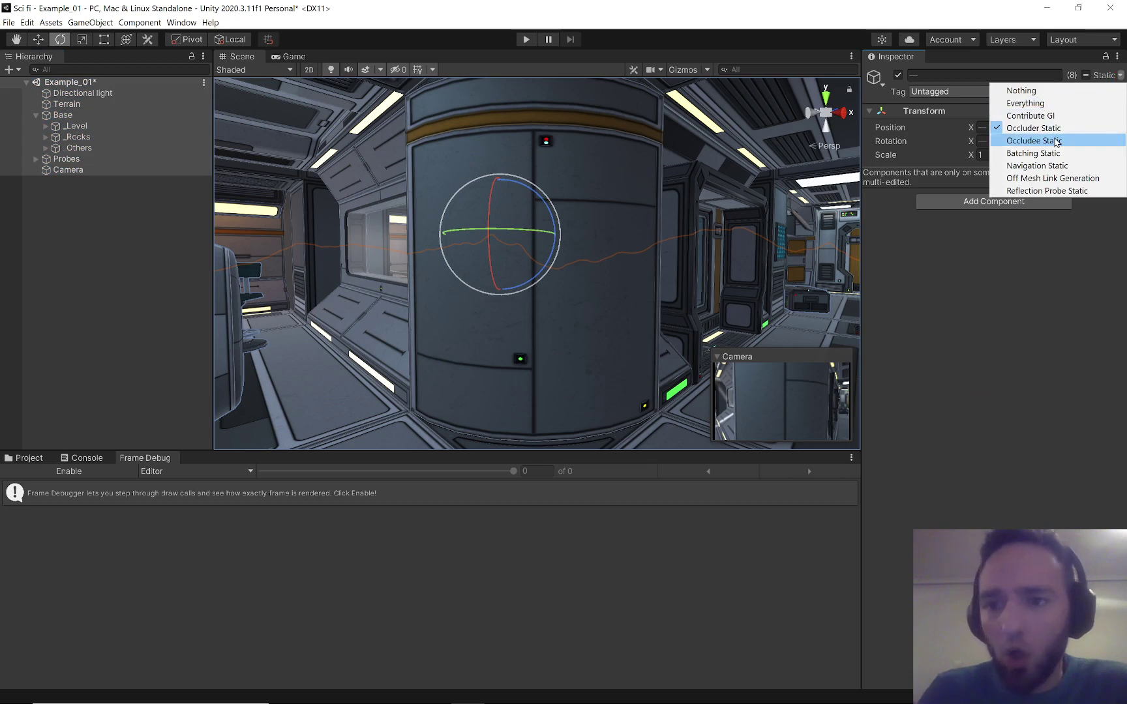
left_click(1034, 140)
left_click(510, 378)
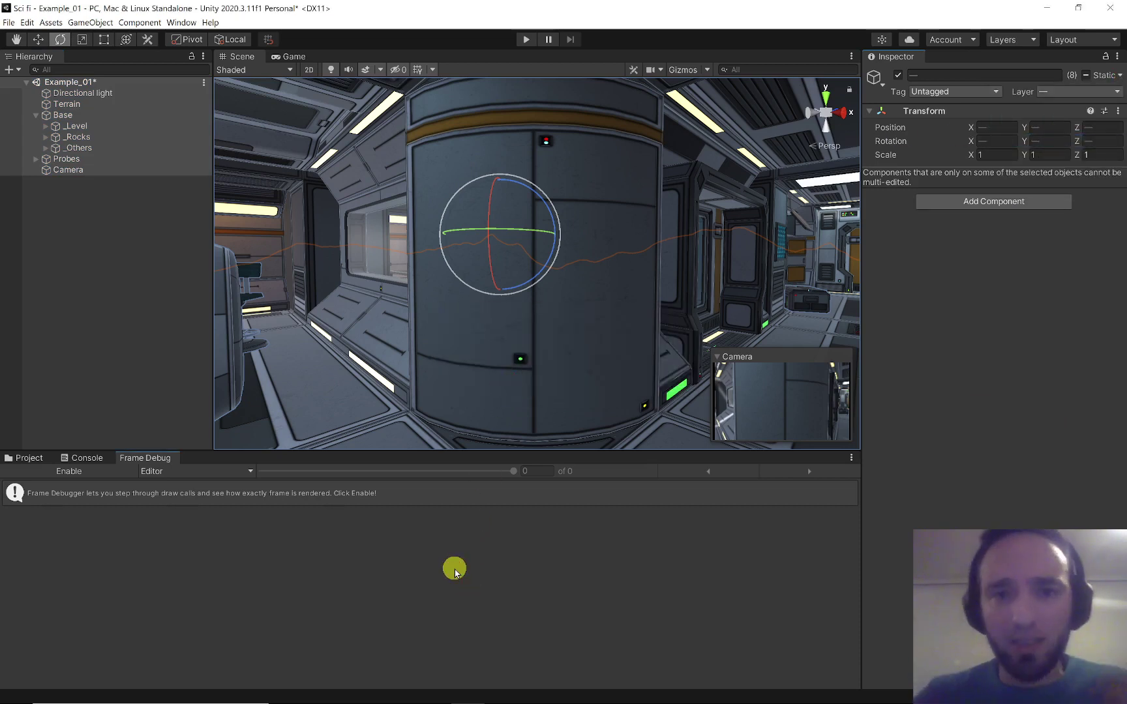
Clear the selection, select the Base object and check its static flags
left_click(69, 219)
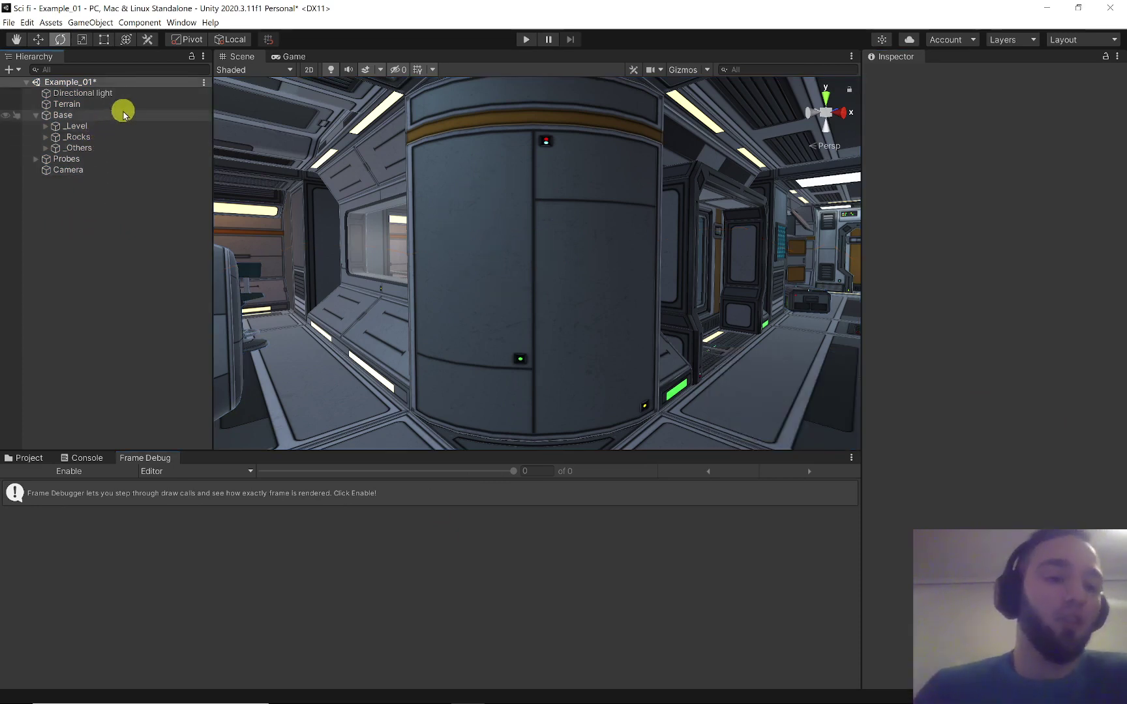
left_click(124, 115)
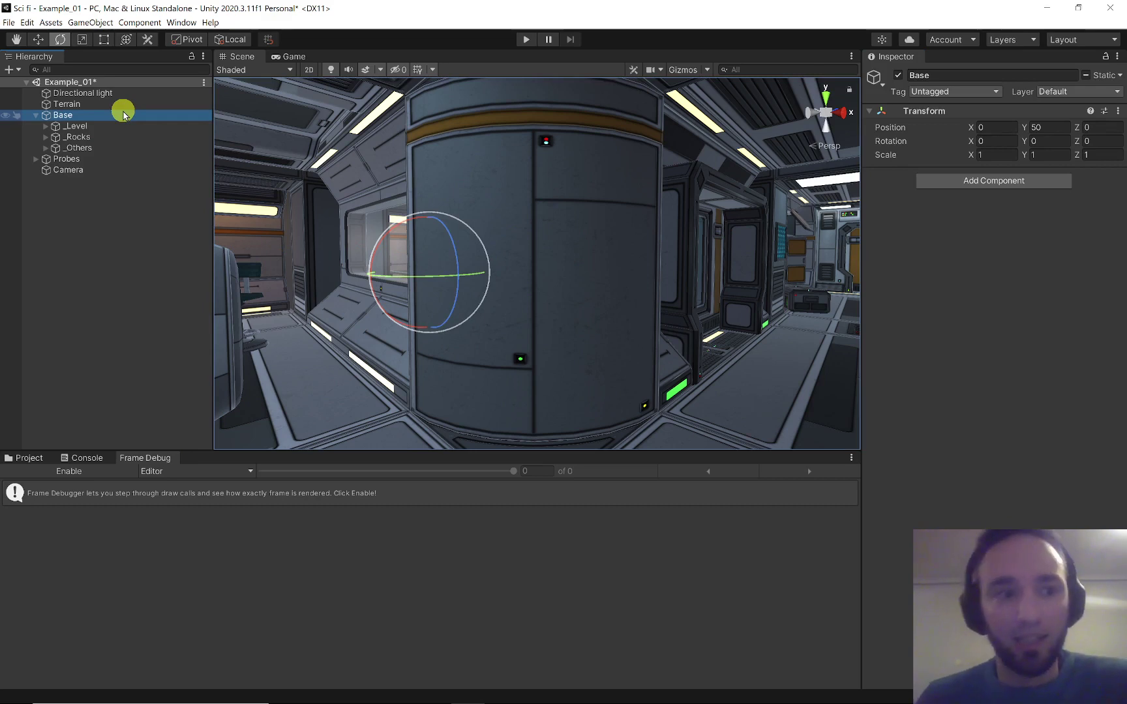
left_click(1119, 75)
left_click(1001, 312)
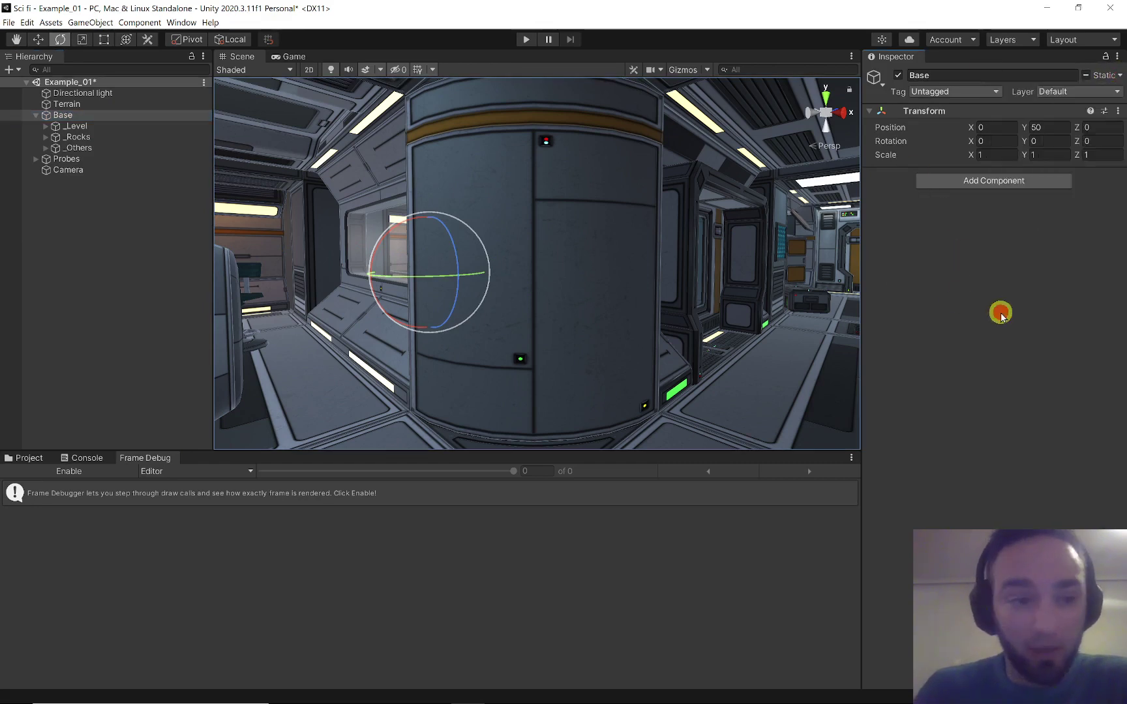
Deselect Base, switch to the Occlusion Culling for XR Devs mind map and expand the Bake OC branch to review its parameters
left_click(150, 224)
key("alt+Tab")
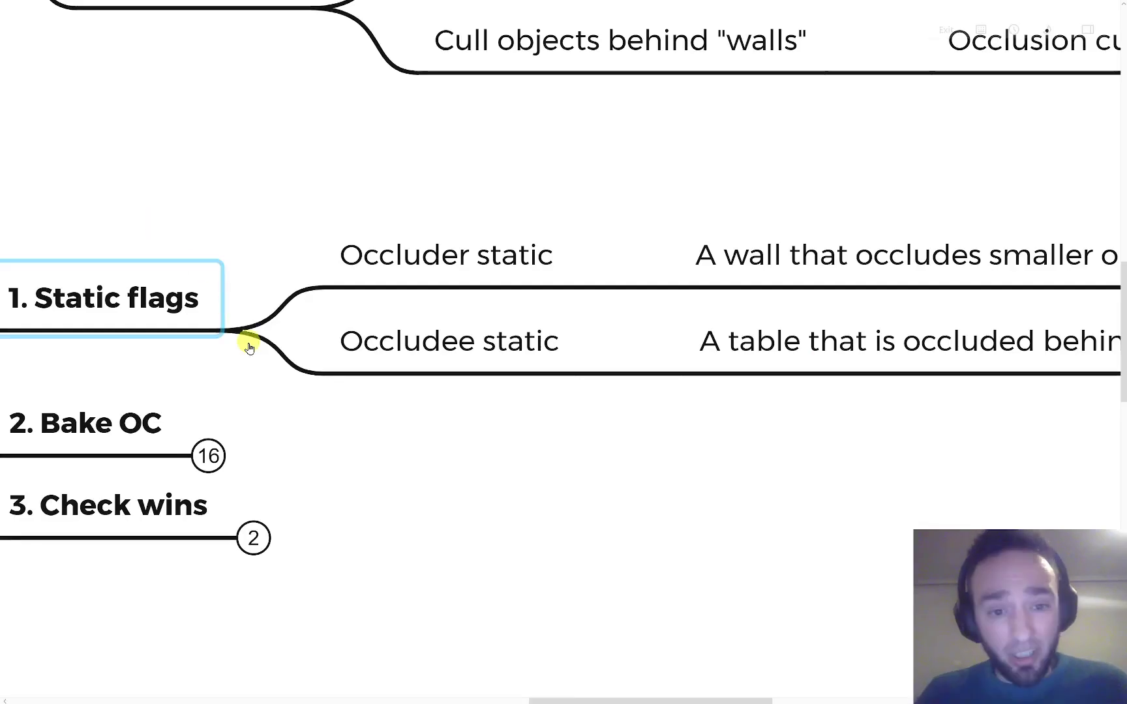
left_click_drag(355, 488, 576, 370)
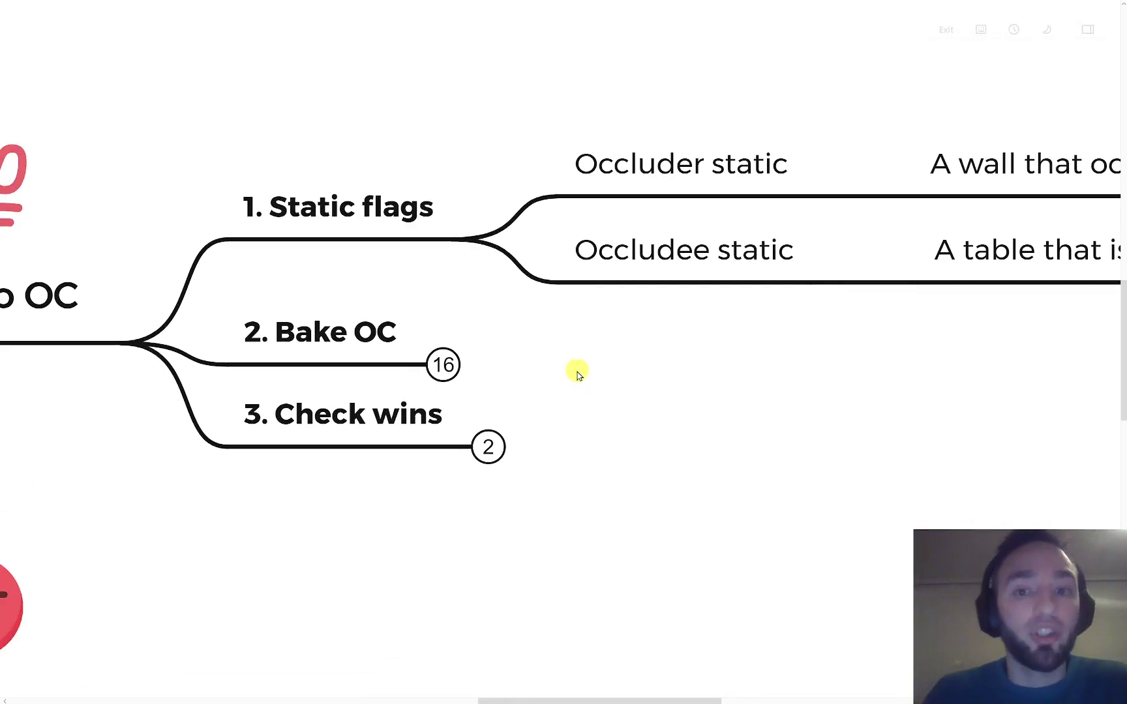
left_click(450, 365)
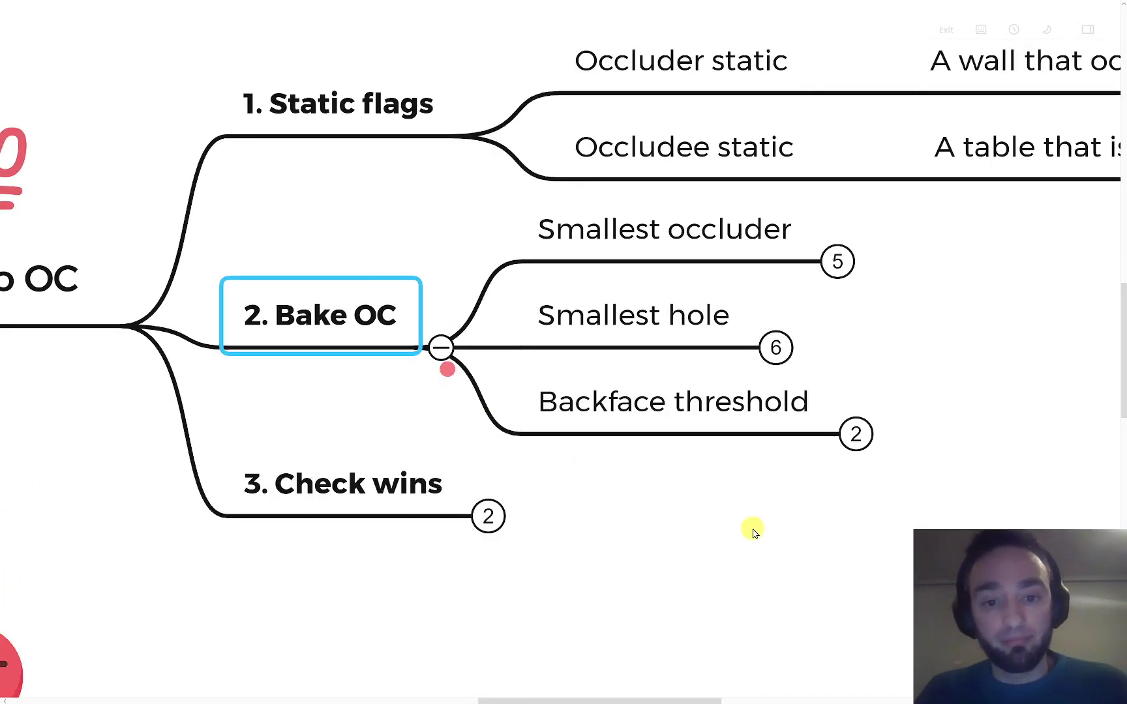
left_click(750, 528)
left_click(713, 264)
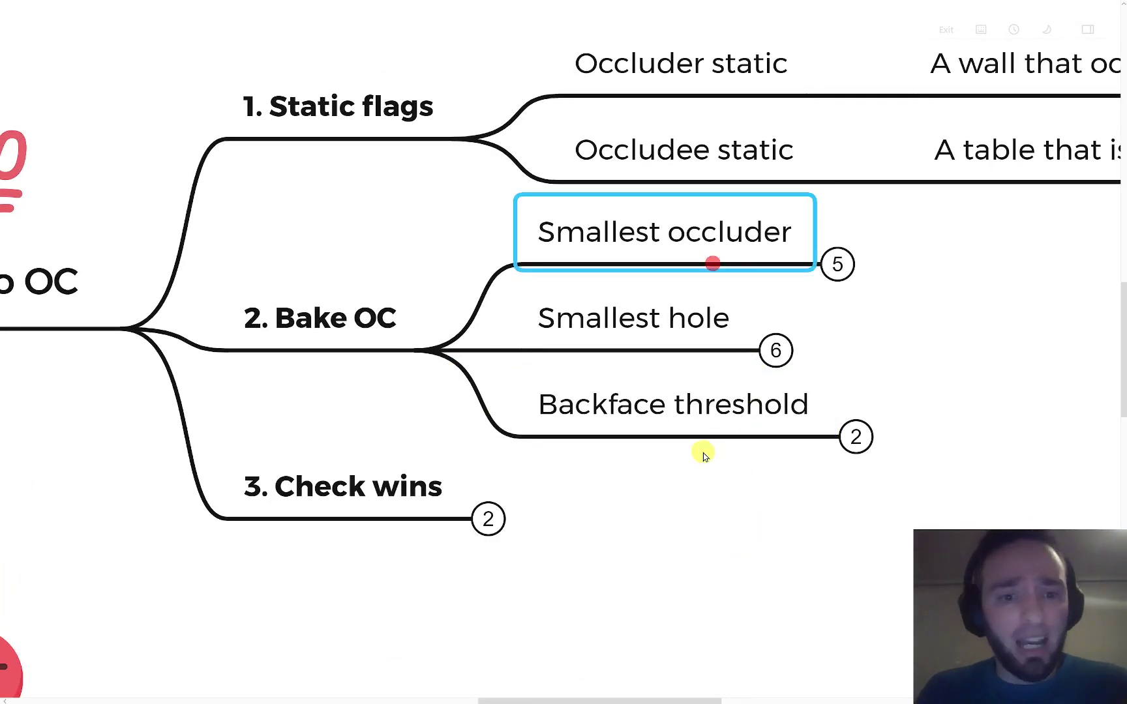
Return to Unity and open the Occlusion Culling window on its bake settings
key("alt+Tab")
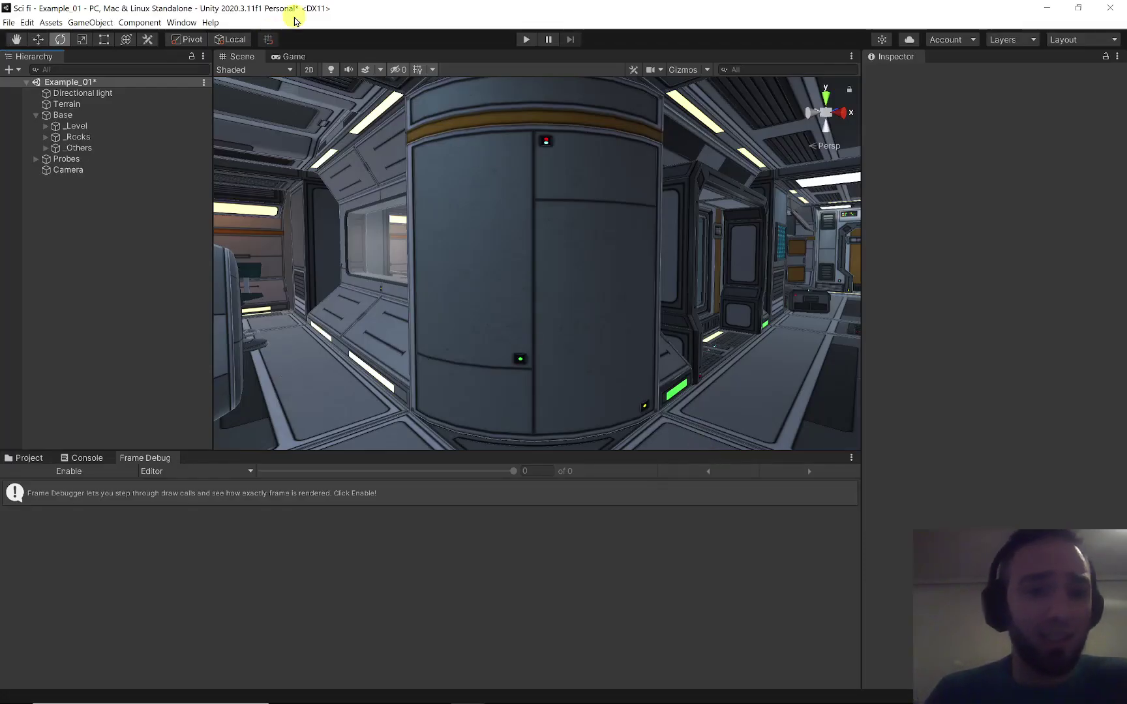
left_click(181, 22)
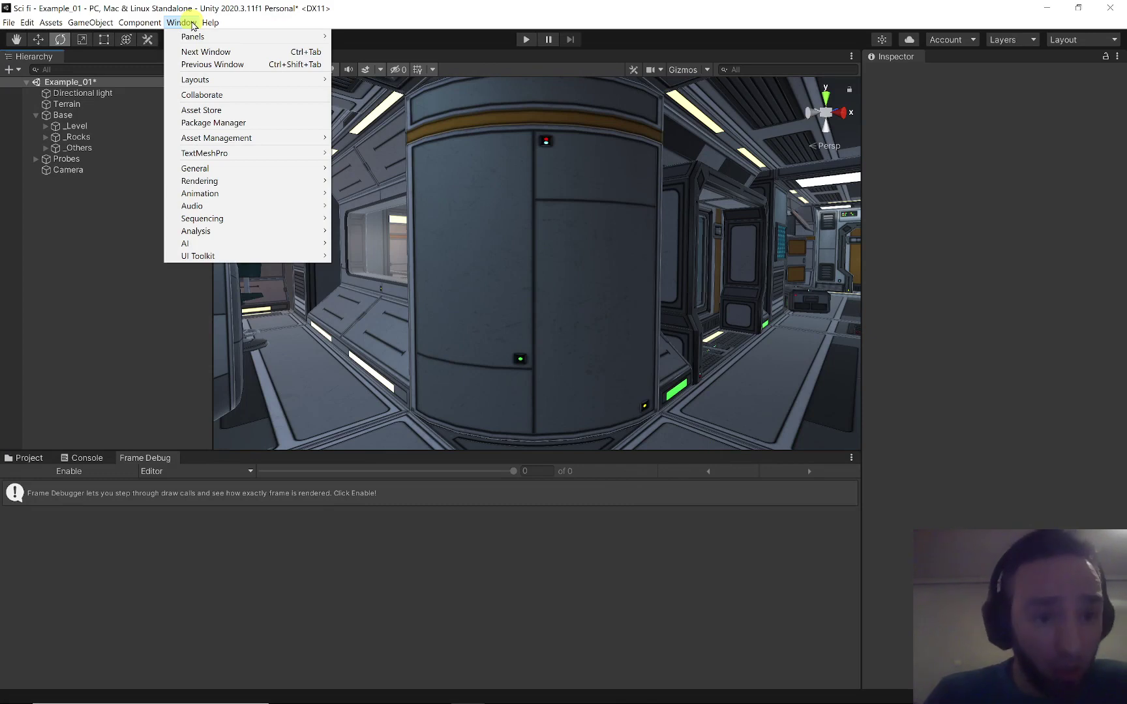
left_click(291, 183)
left_click(378, 208)
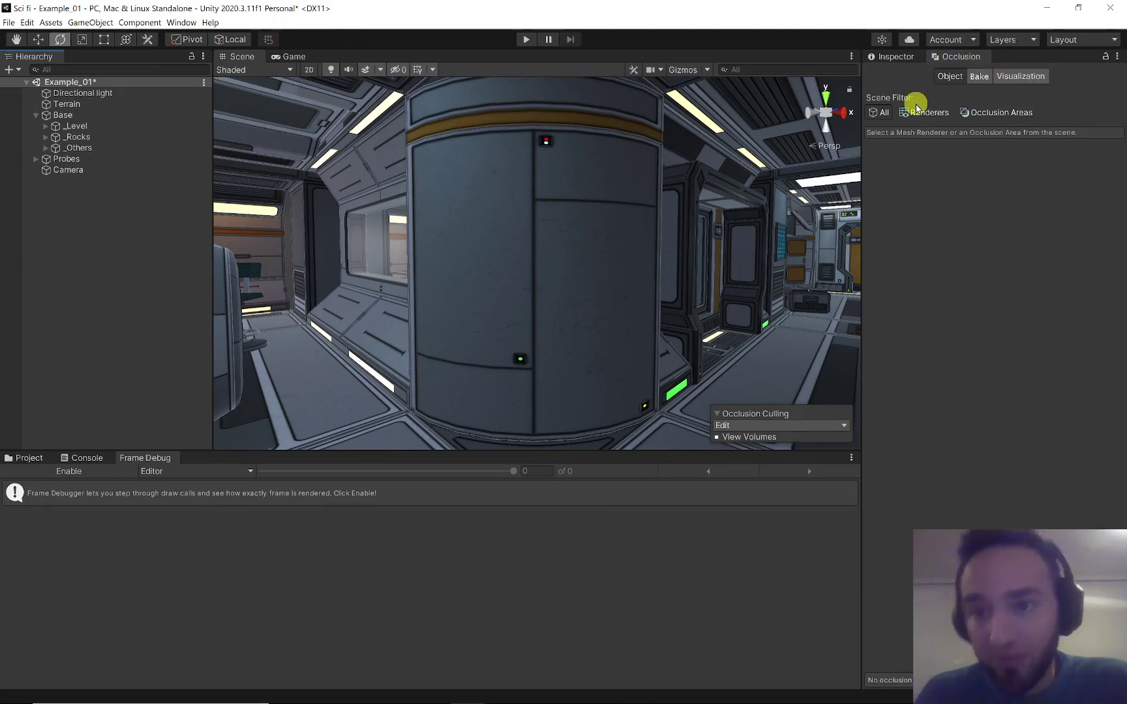
left_click(990, 82)
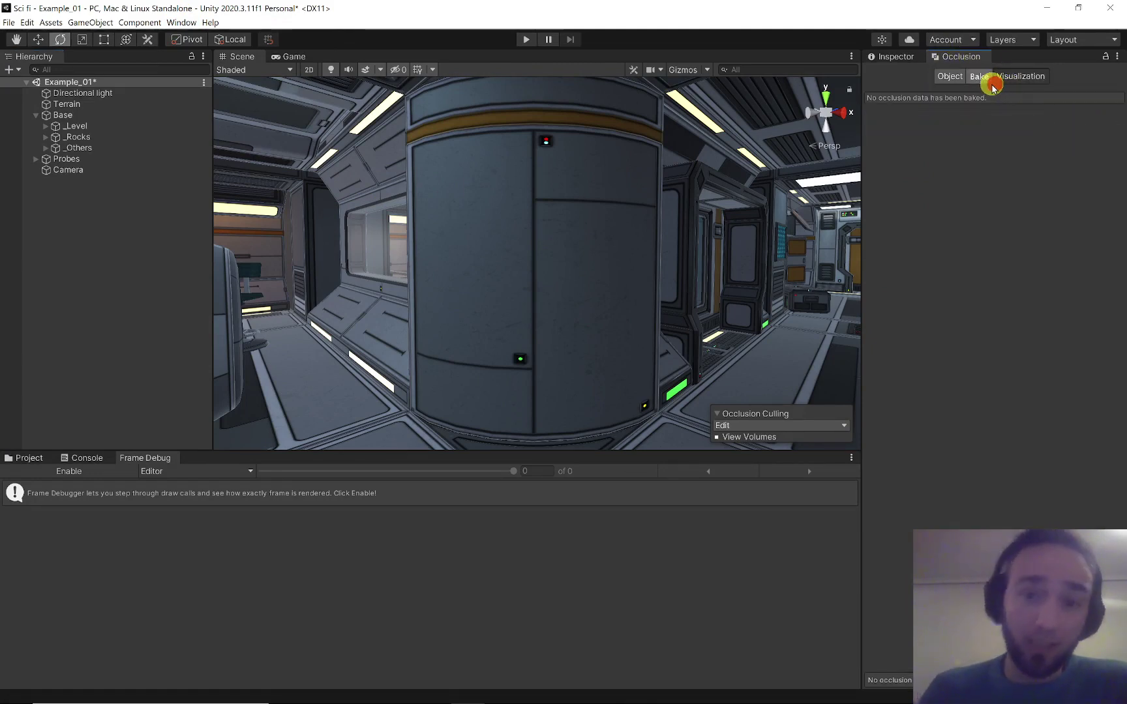
left_click(983, 84)
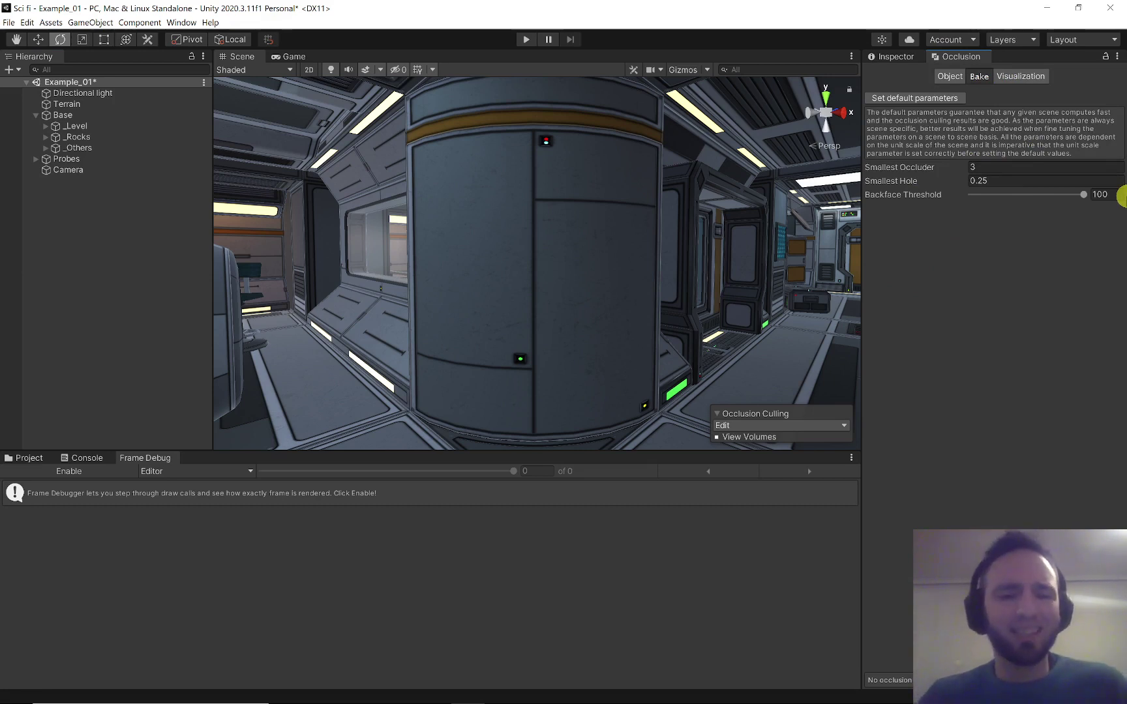
Switch to the mind map and expand the Backface threshold branch to read its notes
key("alt+Tab")
left_click_drag(878, 531, 415, 468)
left_click(679, 382)
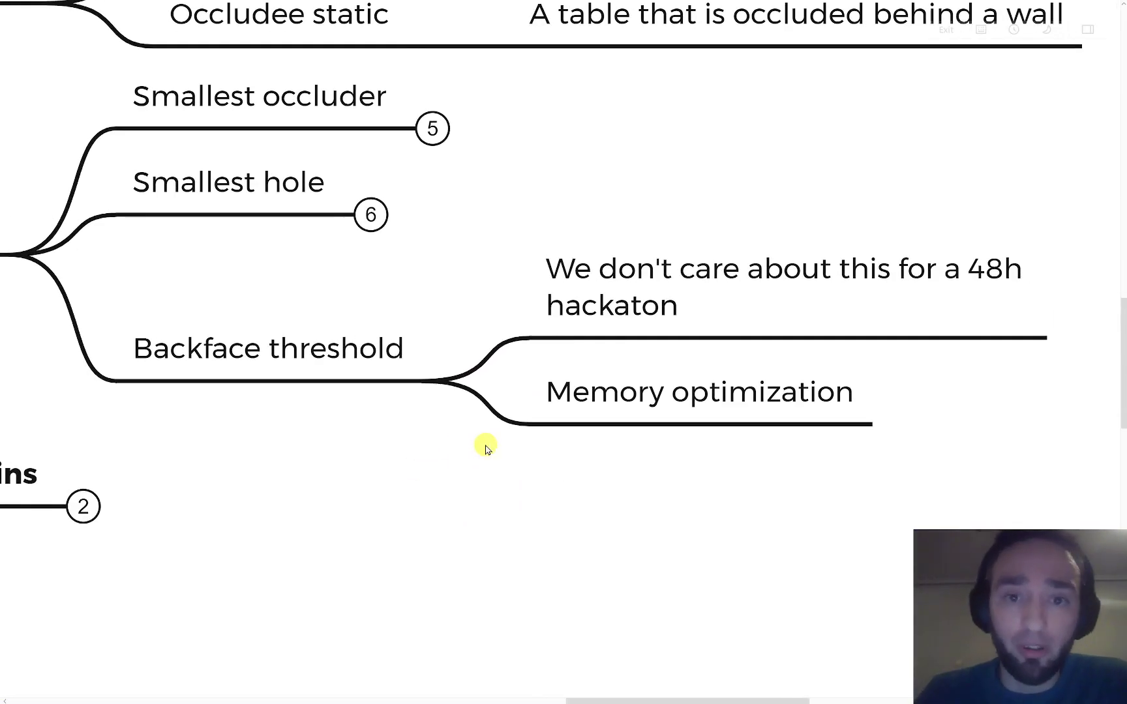
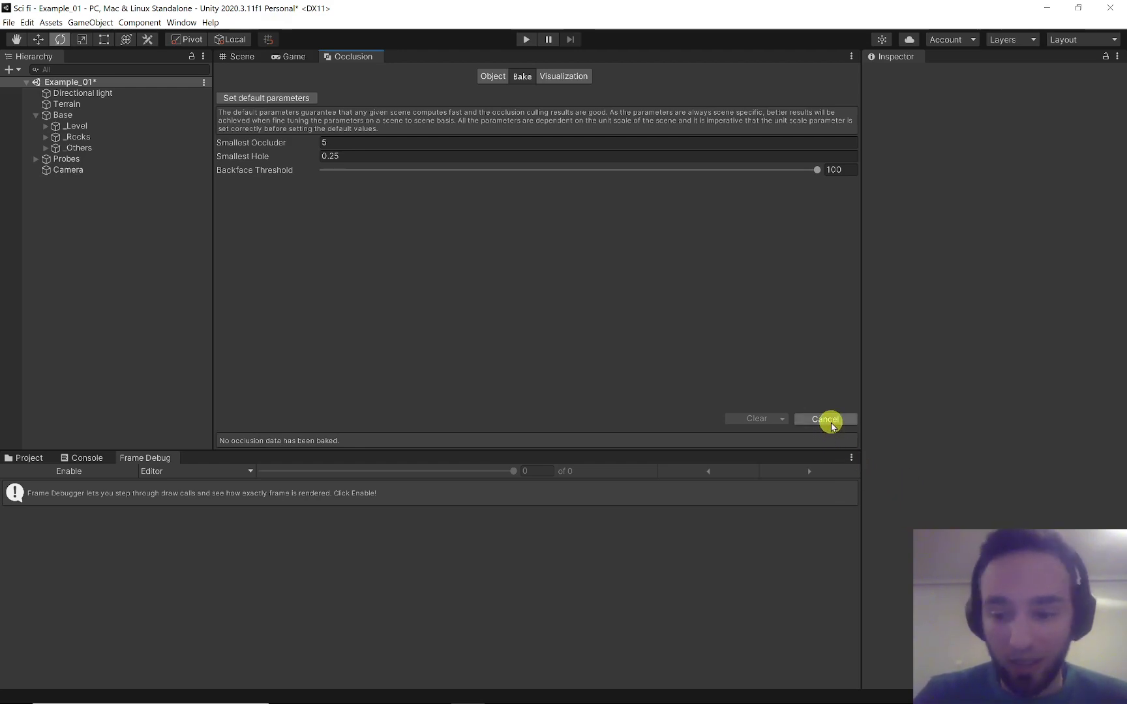
Cancel the running occlusion bake and rebake with Smallest Hole set to 0.75
left_click(832, 423)
left_click(355, 142)
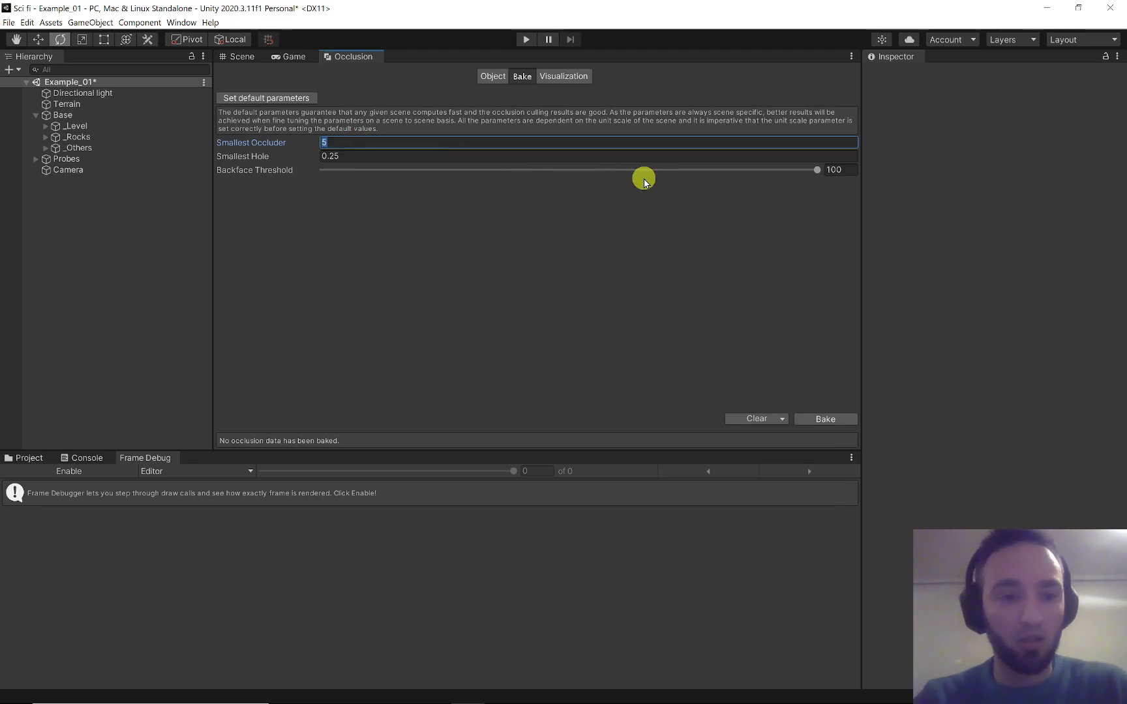
key("Return")
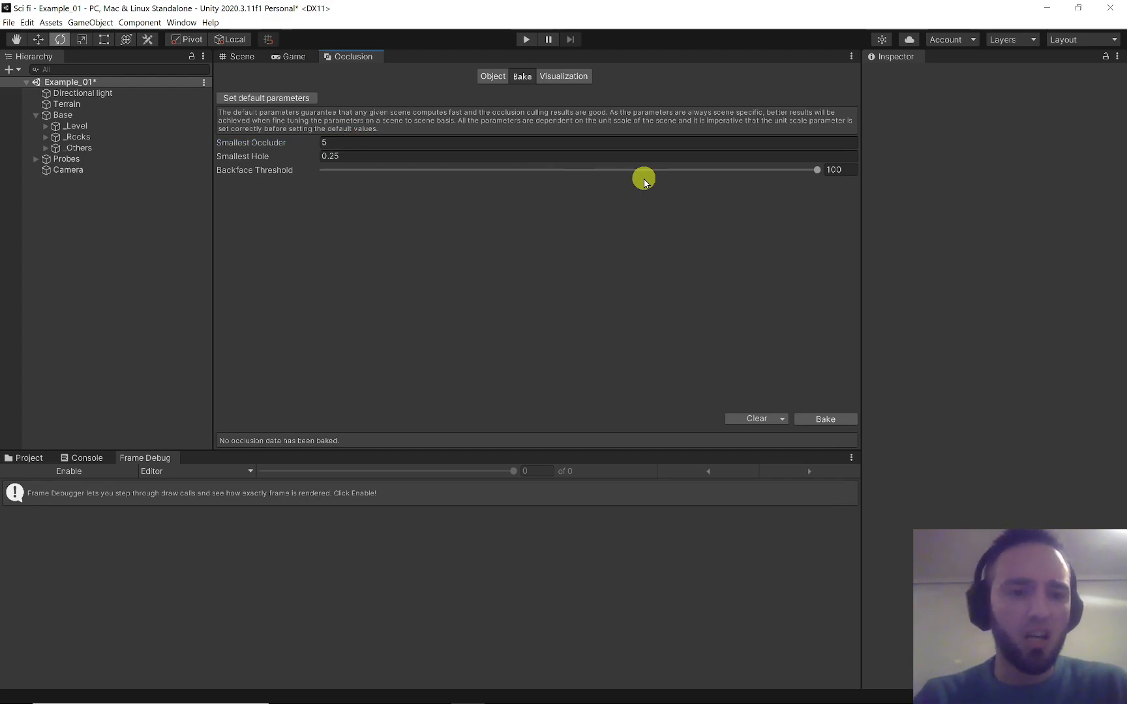
left_click(407, 157)
type(".")
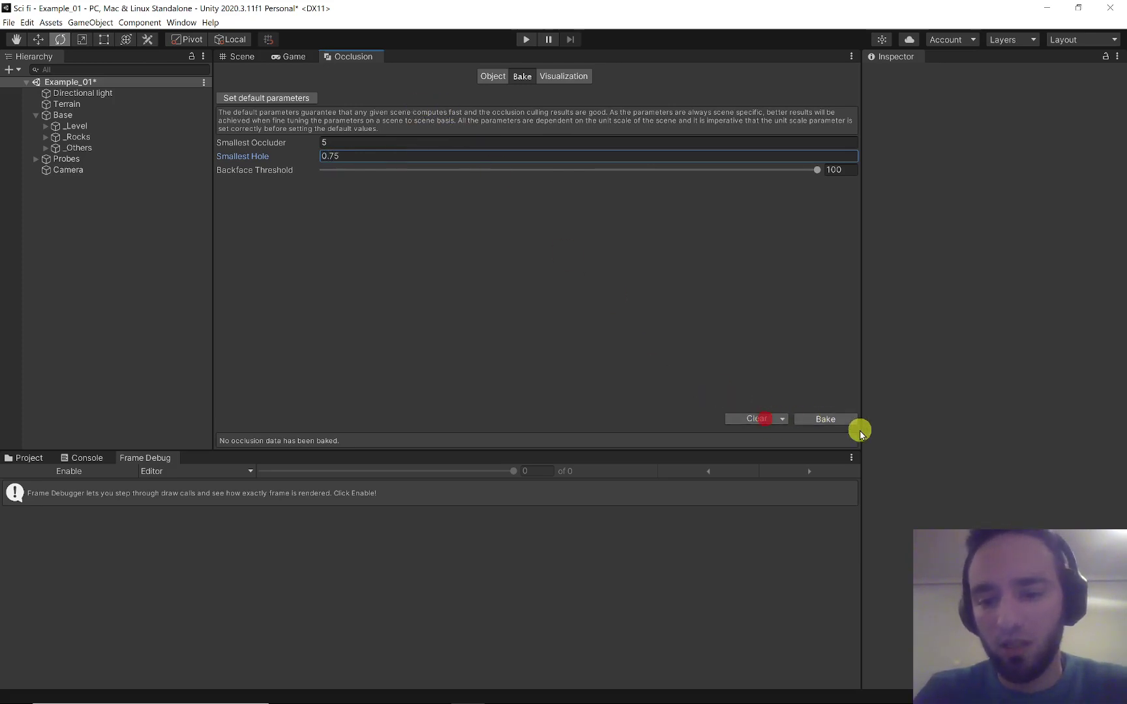
left_click(826, 421)
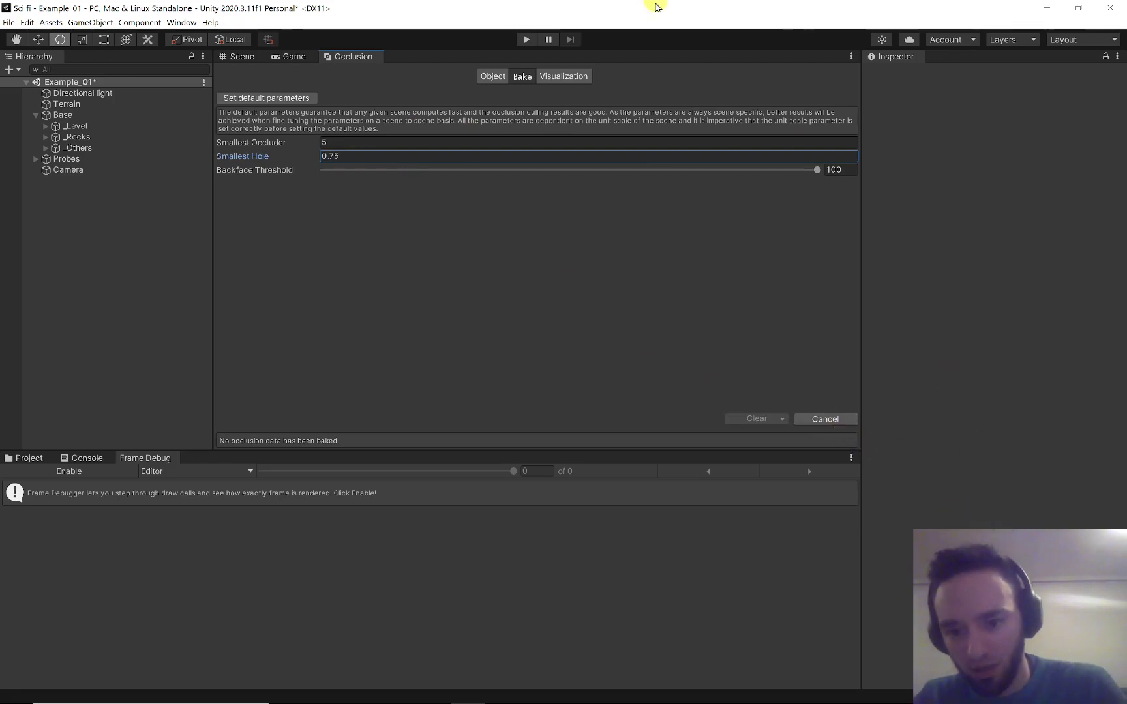
Restore the Unity window down to view the occlusion computing progress, and maximize it again
left_click(788, 16)
double_click(636, 13)
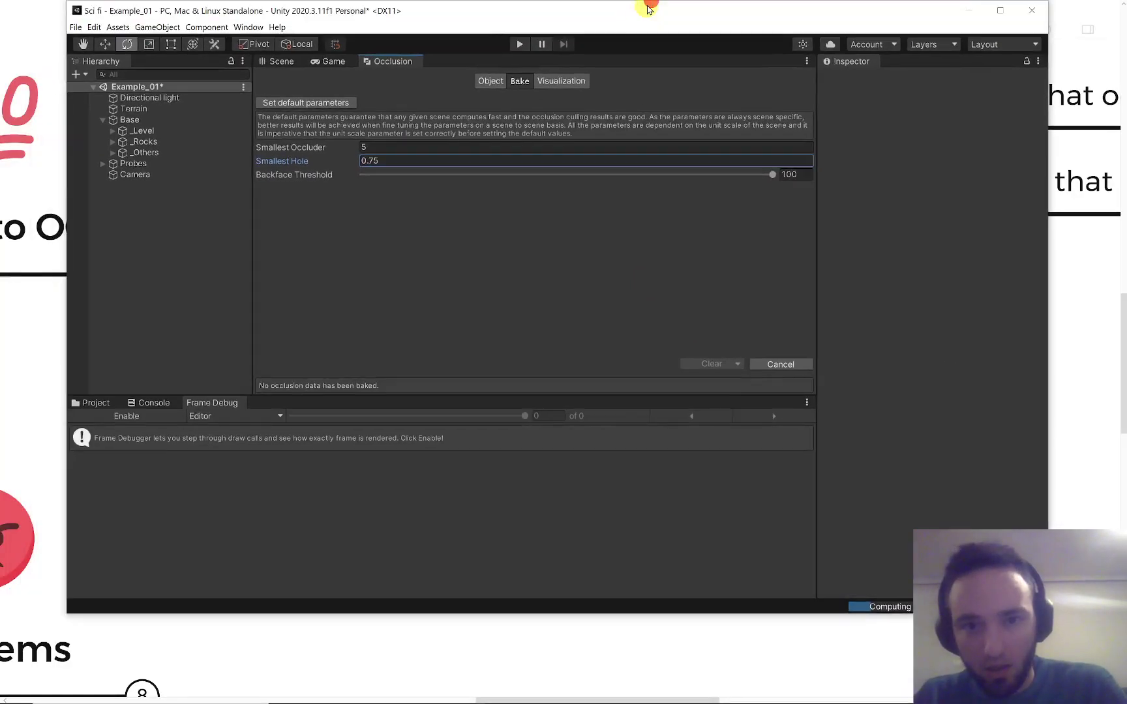
left_click_drag(408, 5, 287, 15)
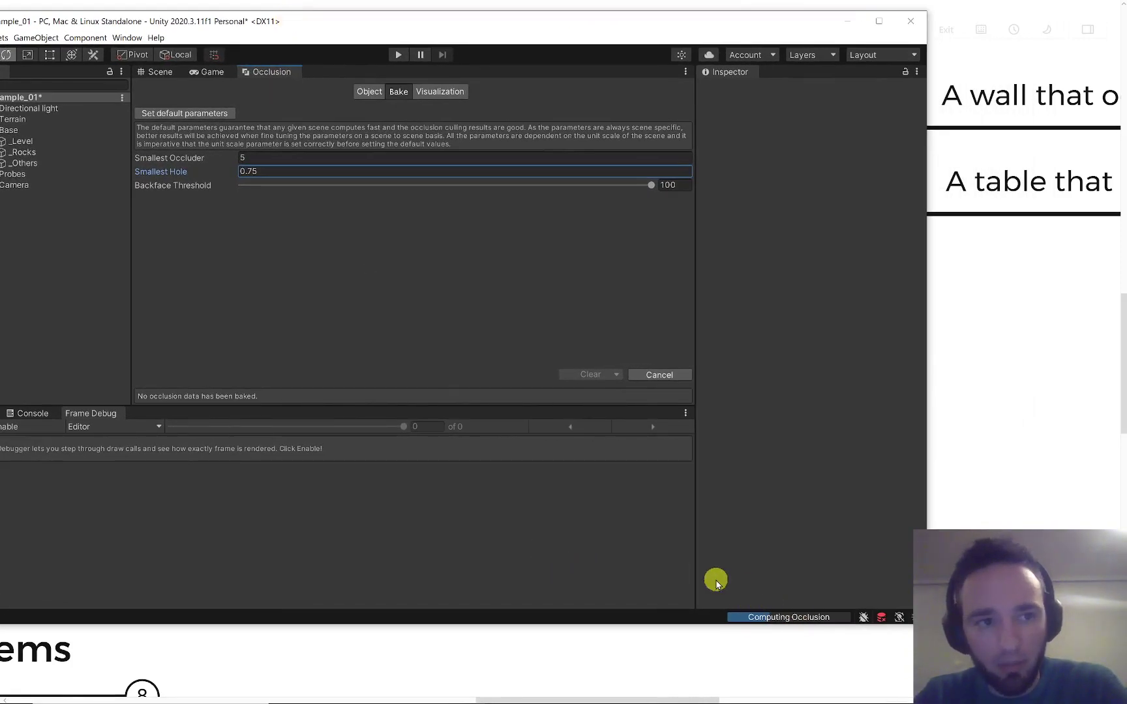
left_click_drag(163, 20, 155, 23)
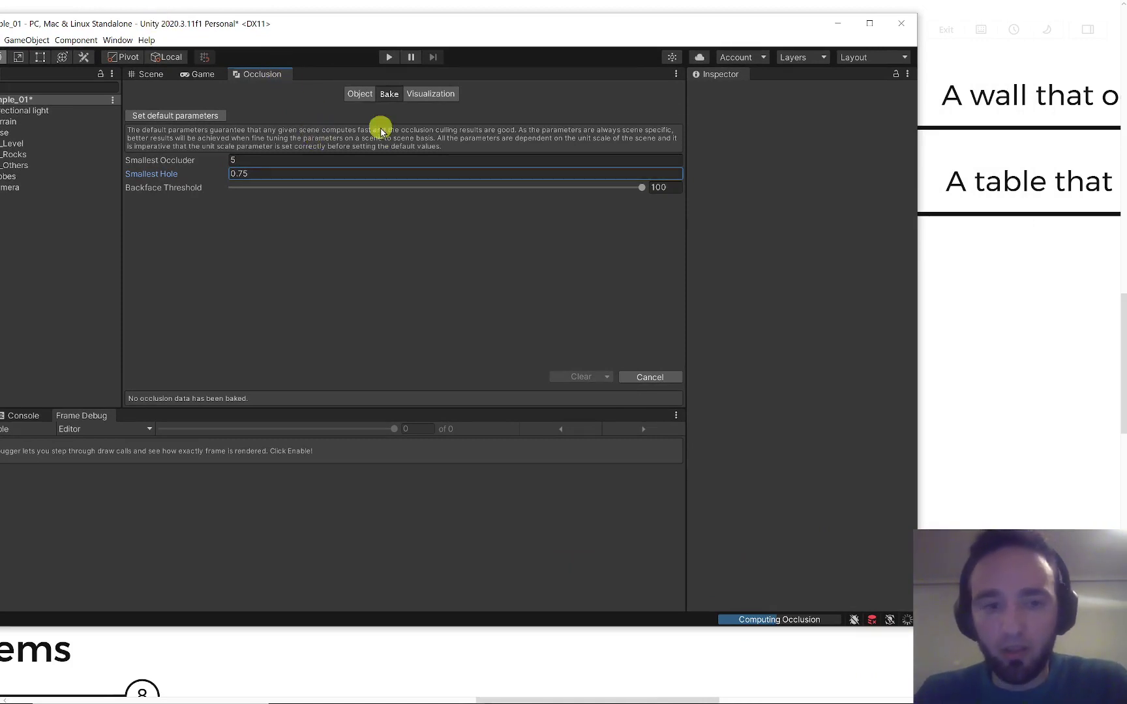
left_click_drag(249, 20, 252, 19)
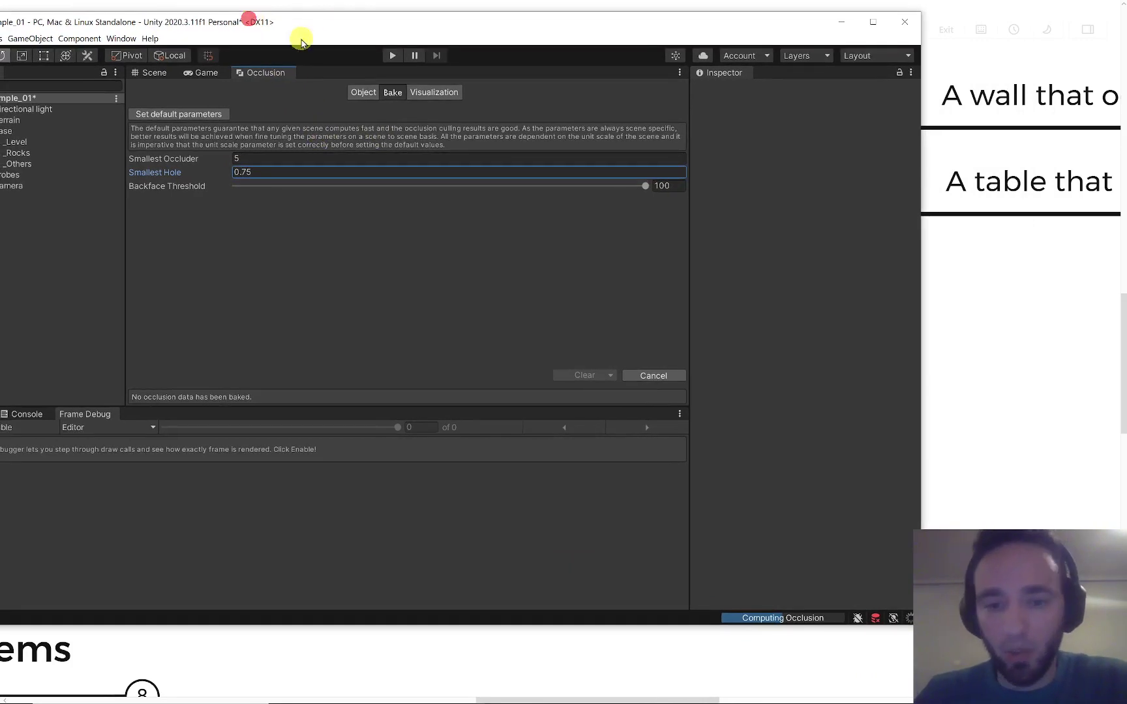
left_click_drag(347, 30, 414, 3)
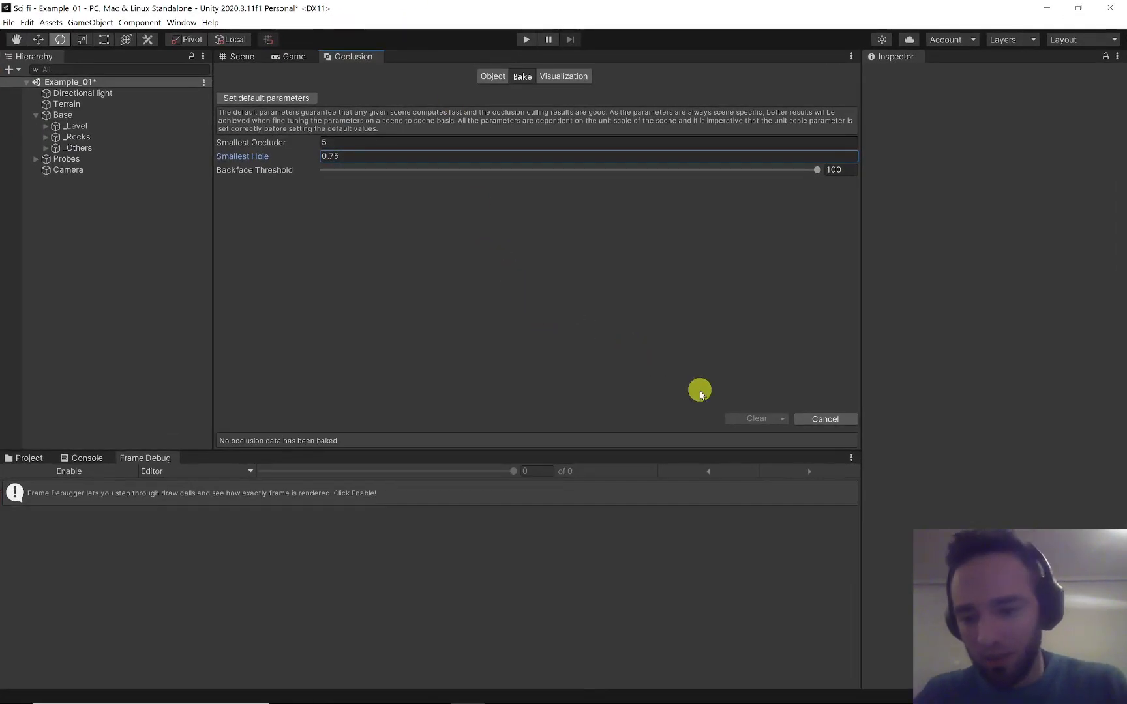
Switch to the mind map and expand the Check wins branch to review the ways of verifying the culling
key("alt+Tab")
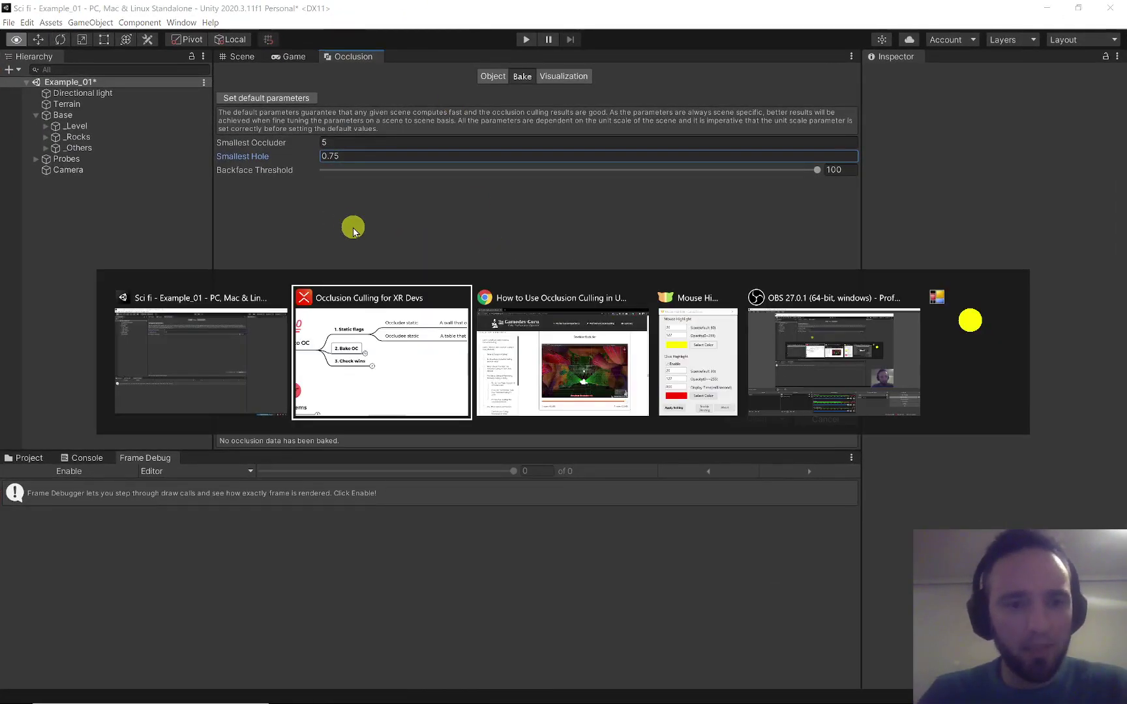
left_click_drag(432, 476, 561, 463)
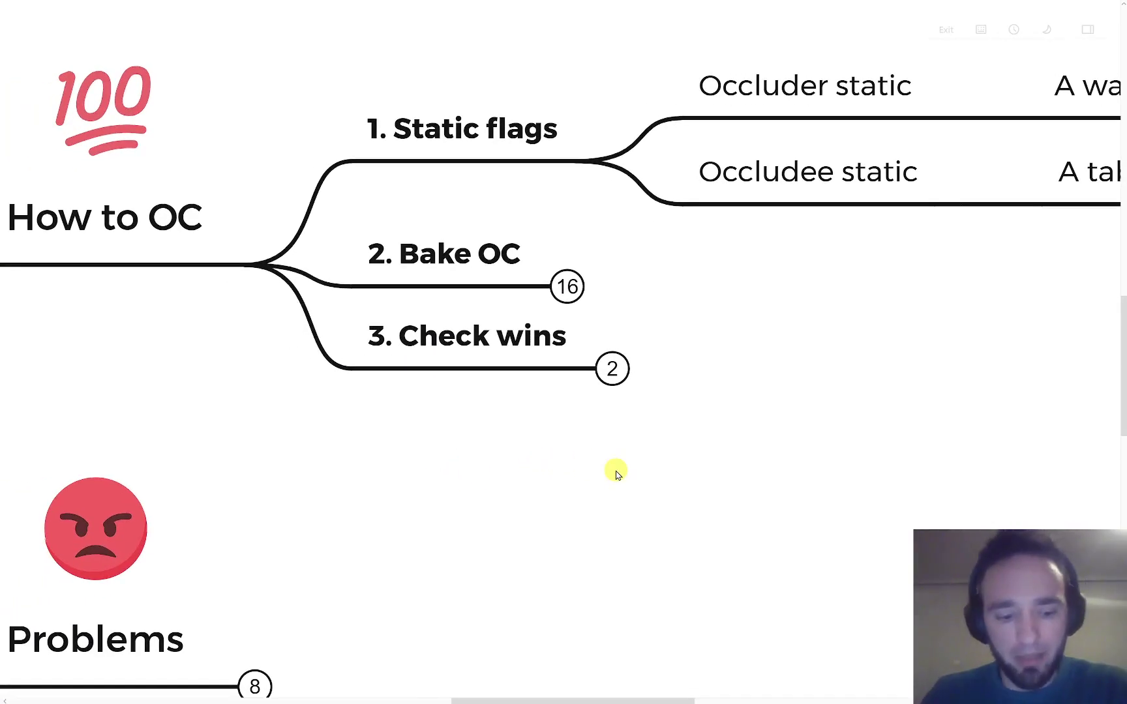
key("super")
key("super")
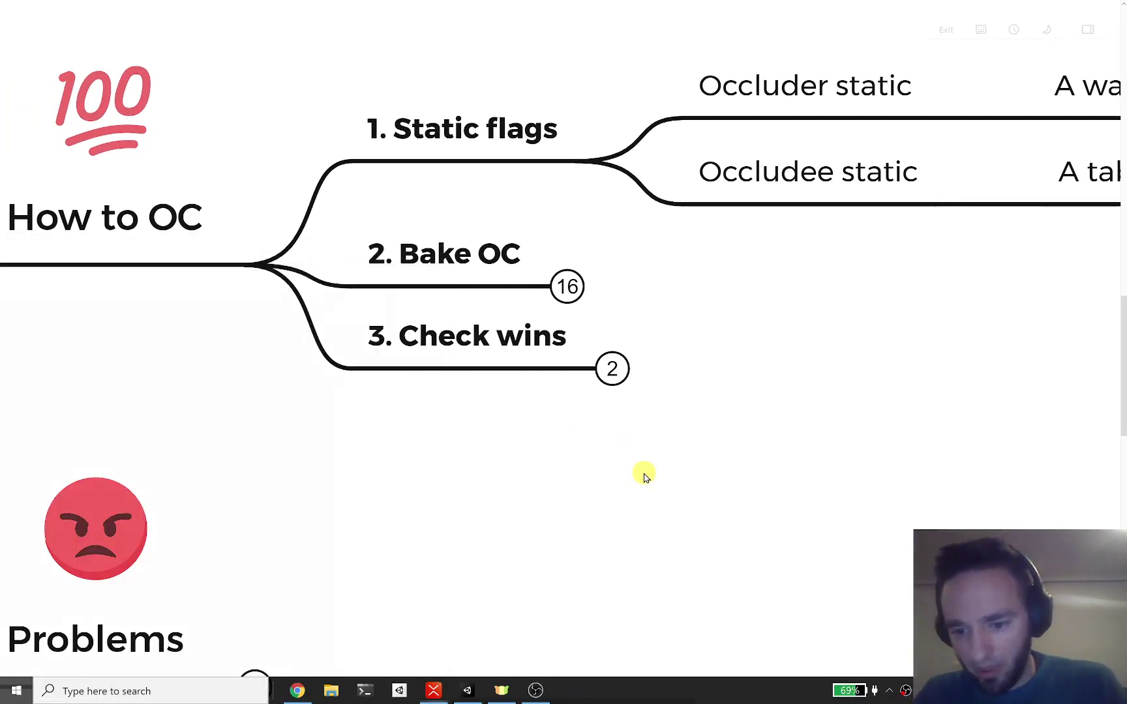
left_click(612, 369)
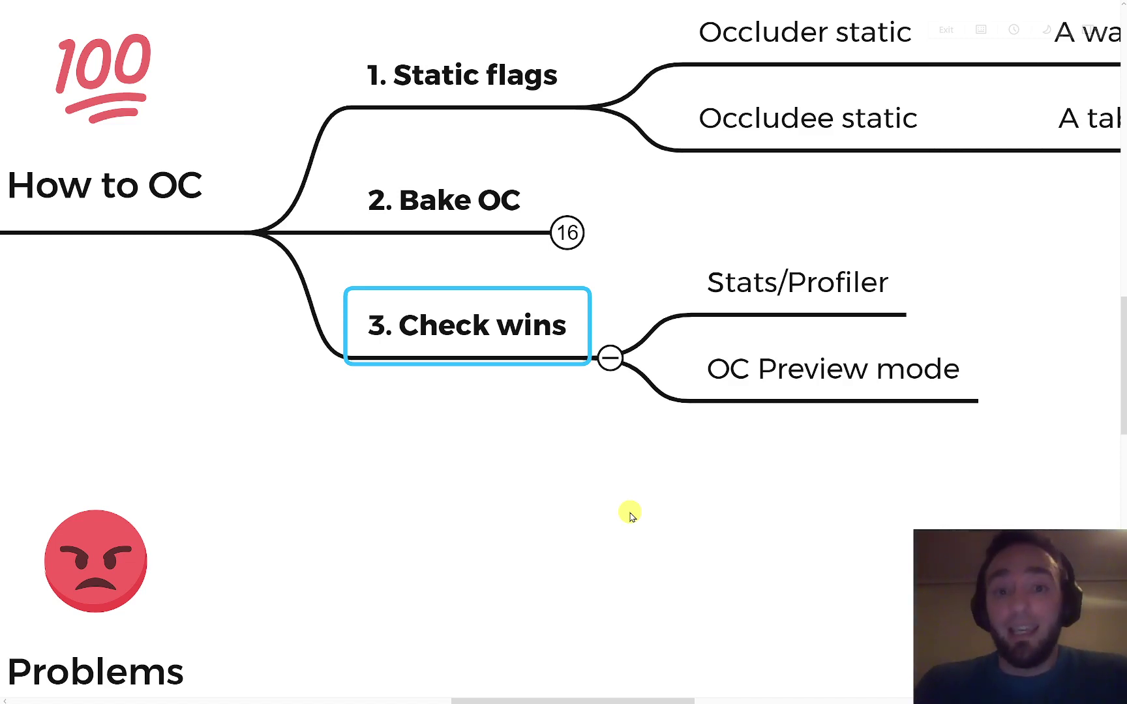
mouse_move(647, 511)
left_mouse_down()
mouse_move(626, 483)
mouse_move(585, 476)
left_mouse_up()
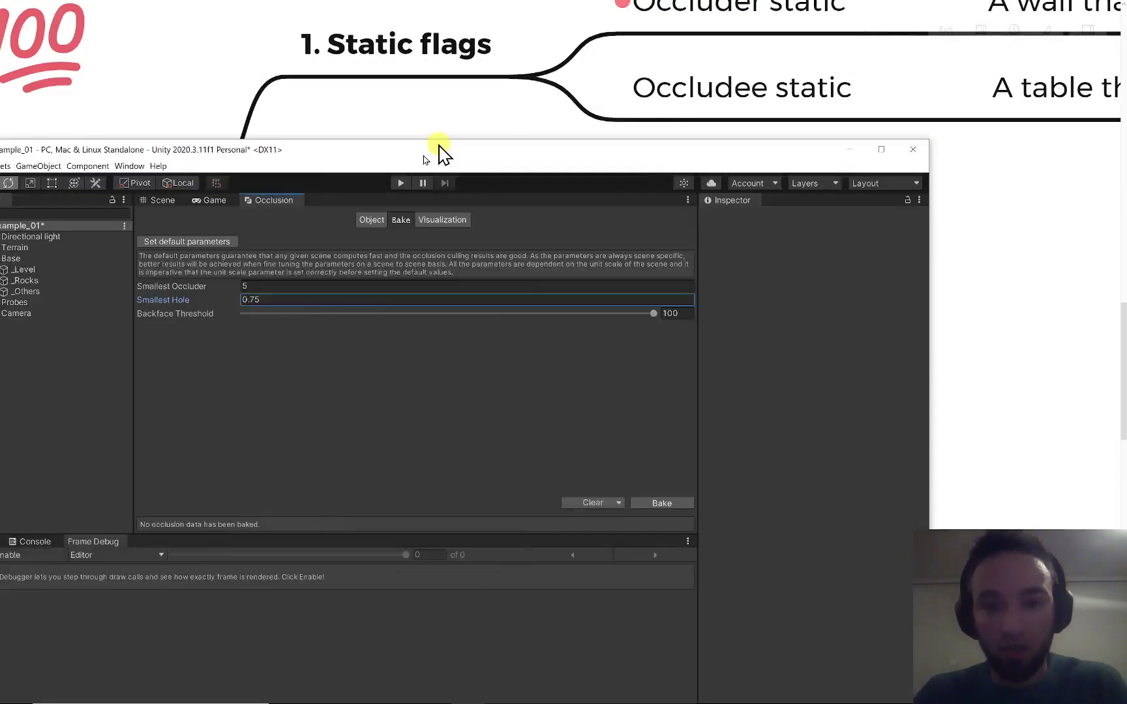
Bring back the maximized Unity window, show the Scene view and dock the Occlusion window beside the Inspector
left_click_drag(438, 154, 757, 326)
double_click(758, 327)
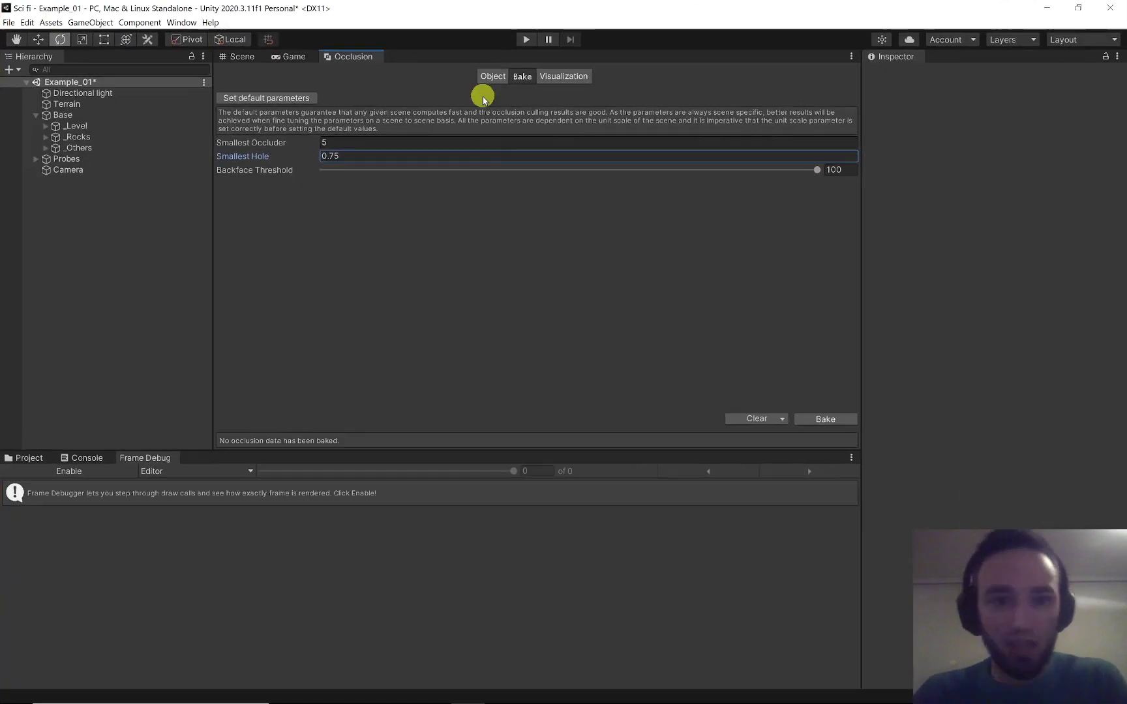
left_click(242, 57)
right_click_drag(425, 233, 364, 57)
left_click_drag(364, 56, 963, 57)
right_click_drag(573, 185, 652, 195)
Preview the occlusion culling visualization for the Camera object, with the Game view docked beside the Scene view
left_click(1034, 83)
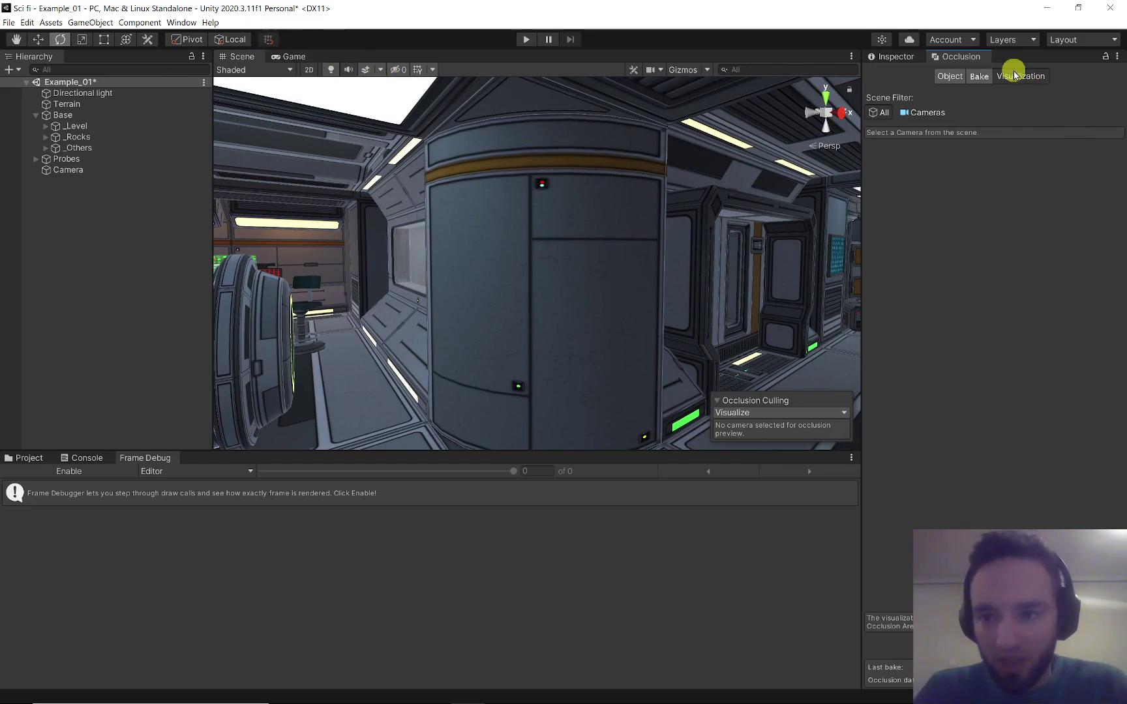
left_click_drag(294, 55, 735, 256)
right_click_drag(493, 299, 222, 189)
left_click(133, 172)
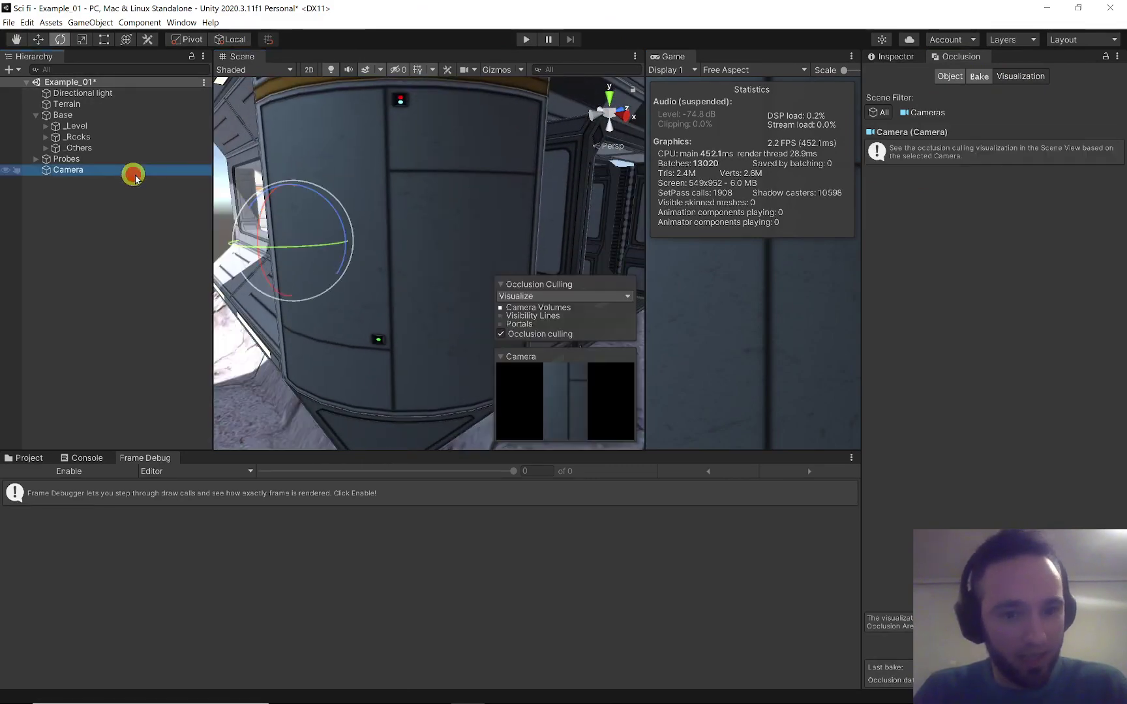
Inspect from outside the base which geometry is culled for the selected camera
right_click_drag(429, 248, 876, 257)
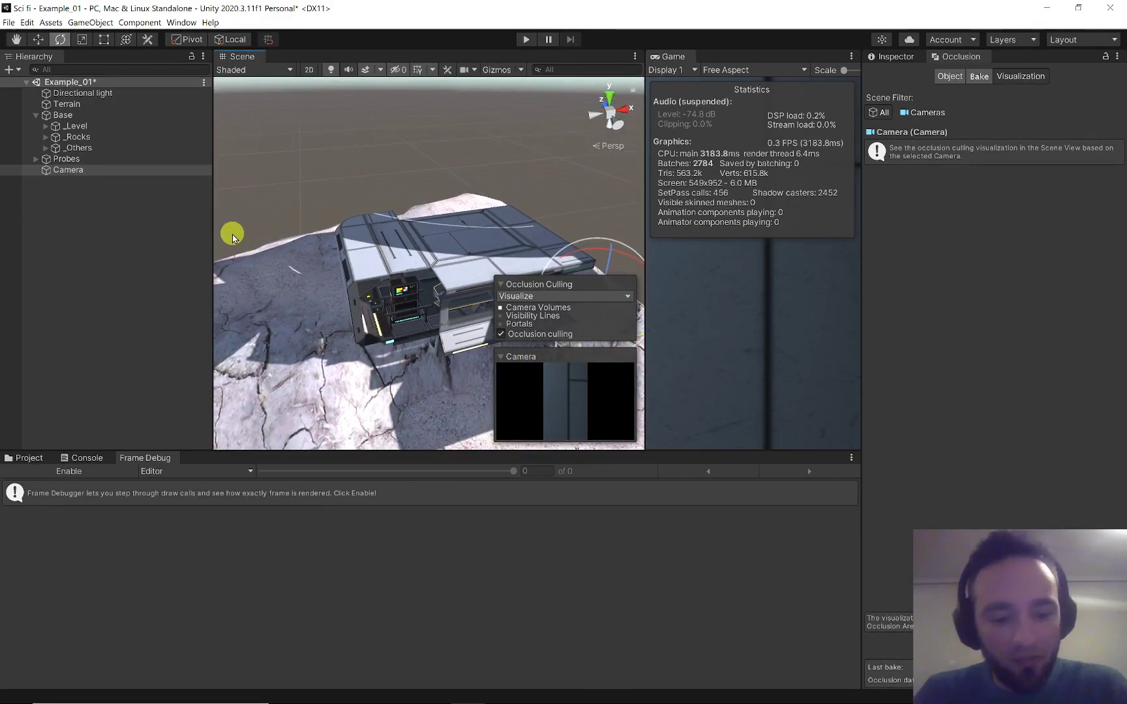
mouse_move(279, 264)
right_mouse_down()
mouse_move(337, 299)
mouse_move(410, 284)
mouse_move(410, 259)
mouse_move(281, 223)
mouse_move(274, 242)
right_mouse_up()
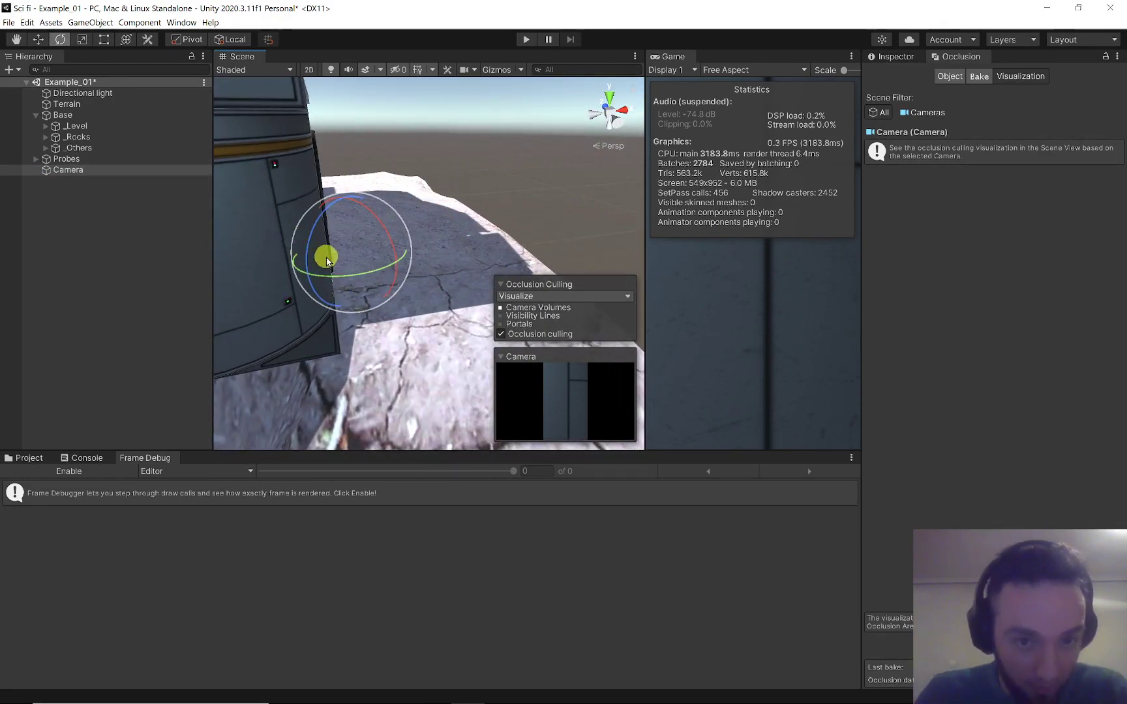
right_click_drag(326, 261, 455, 112)
key("s")
key("w")
key("s")
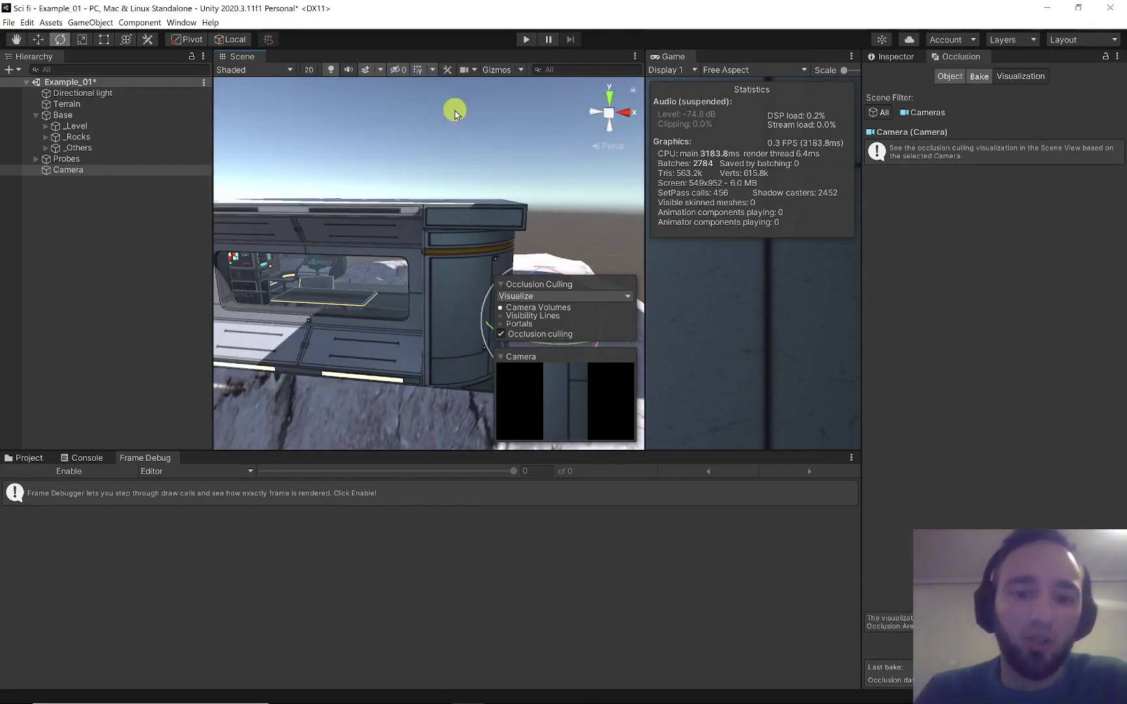
Dock the Game view back next to the Scene tab and play the scene to check its rendering statistics
left_click(676, 66)
left_click_drag(675, 56, 540, 50)
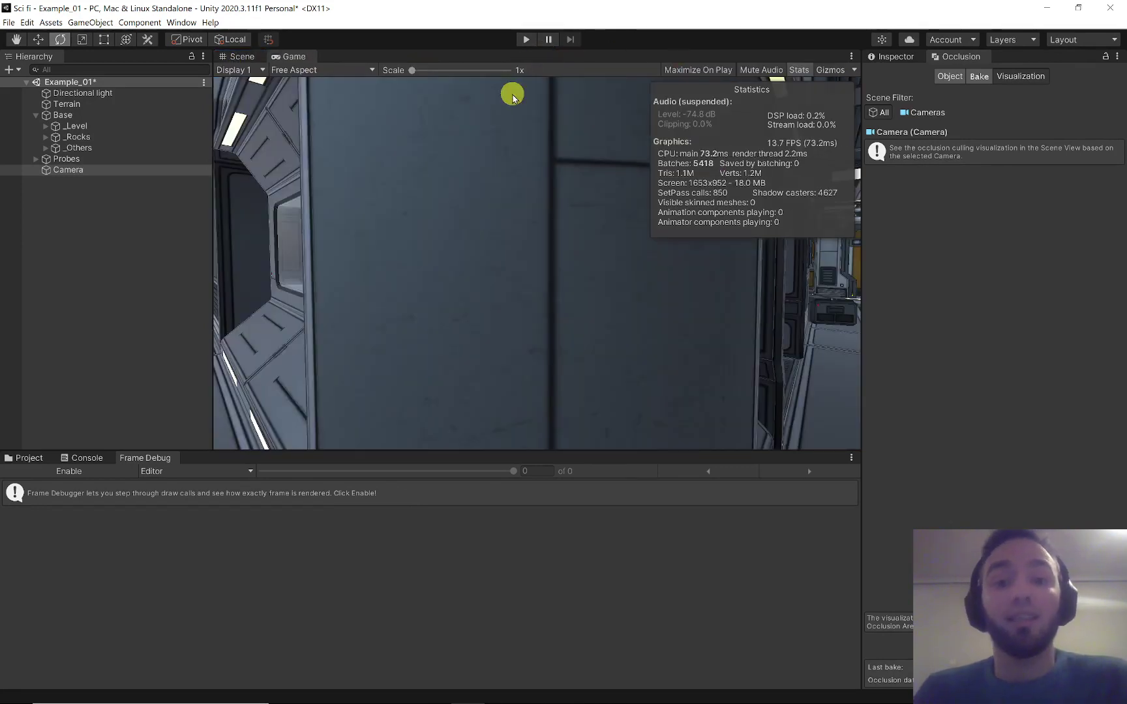
left_click(528, 39)
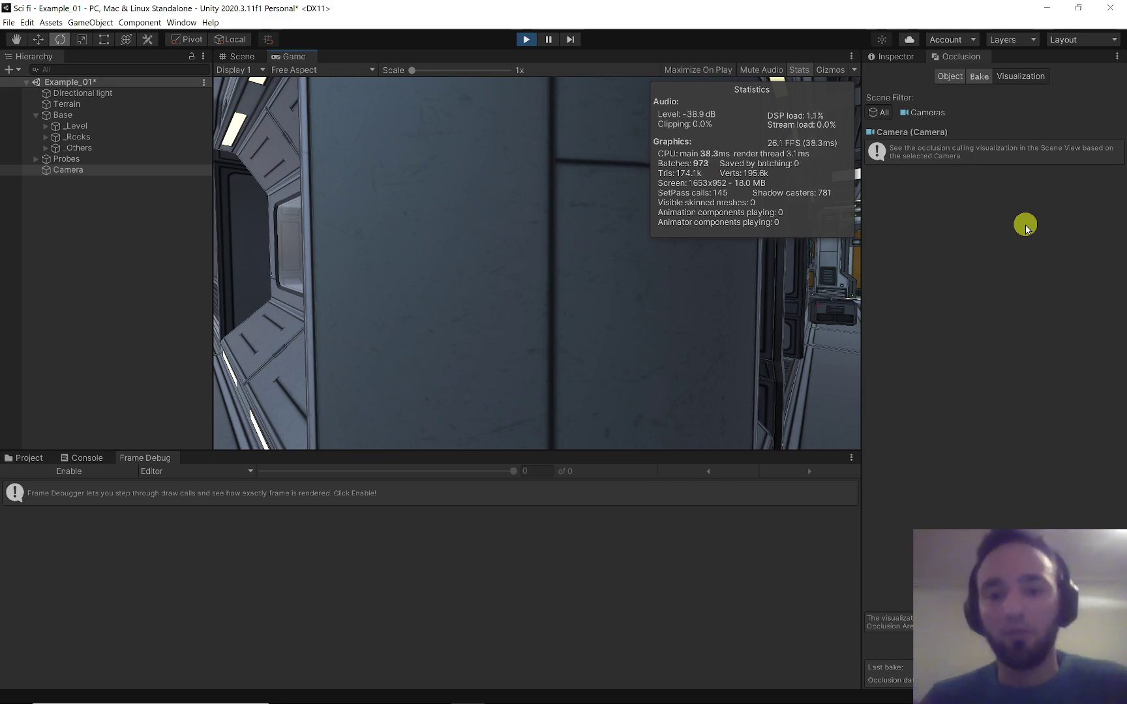
left_click(443, 285)
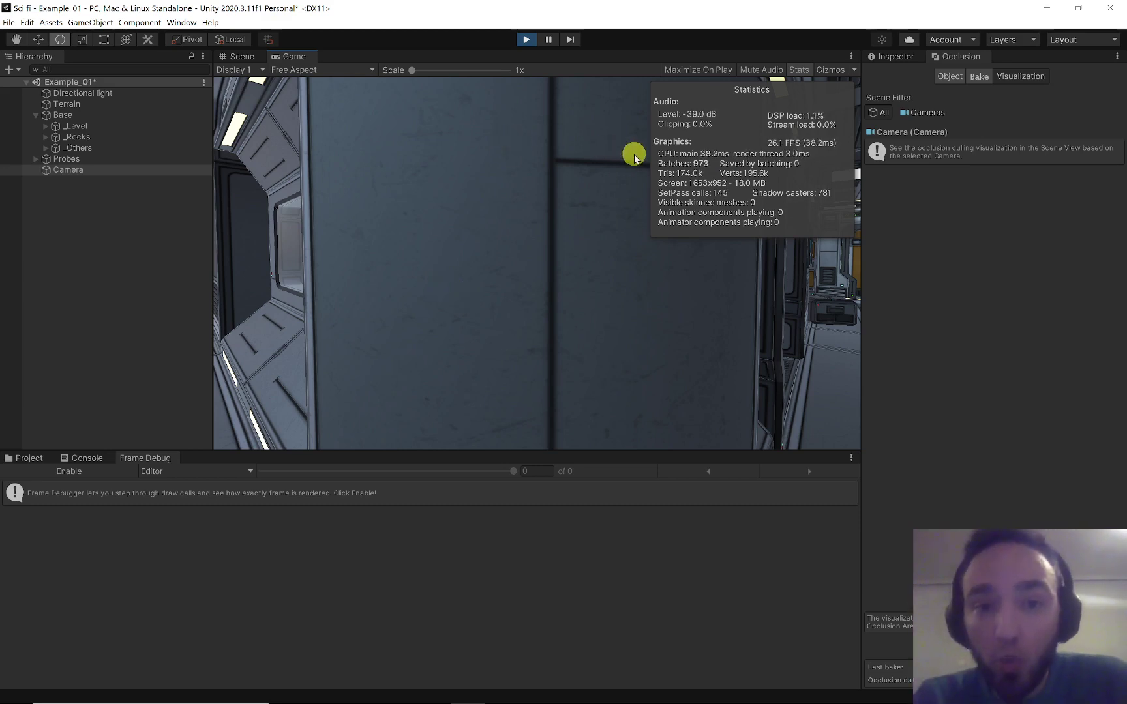
left_click(562, 289)
left_click(448, 277)
left_click(540, 256)
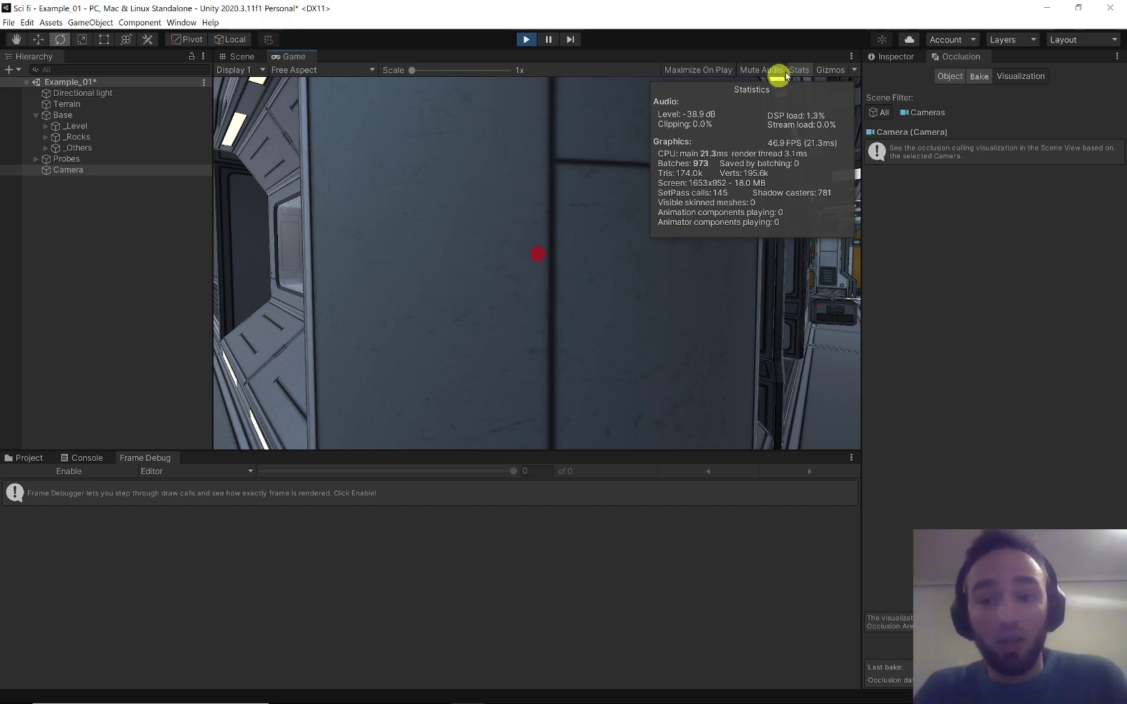
Enable the Camera's Mouse Look script during play, look around the base to compare rendering statistics in different directions, and stop playing
left_click(886, 54)
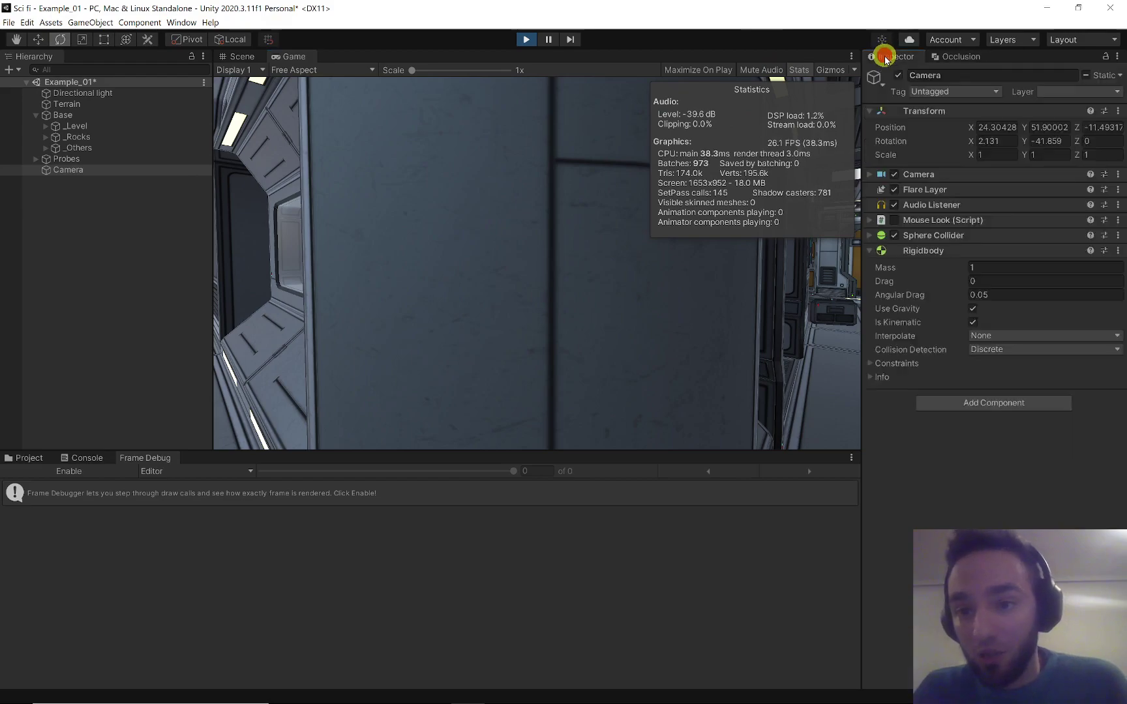
left_click(897, 221)
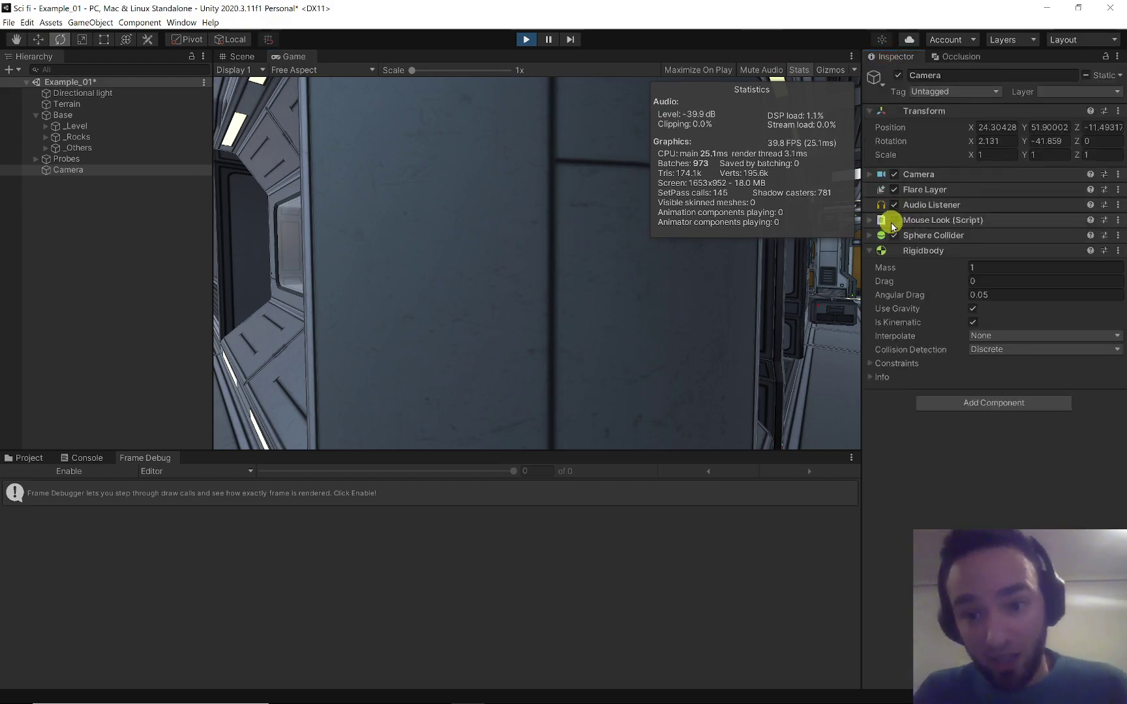
left_click(718, 249)
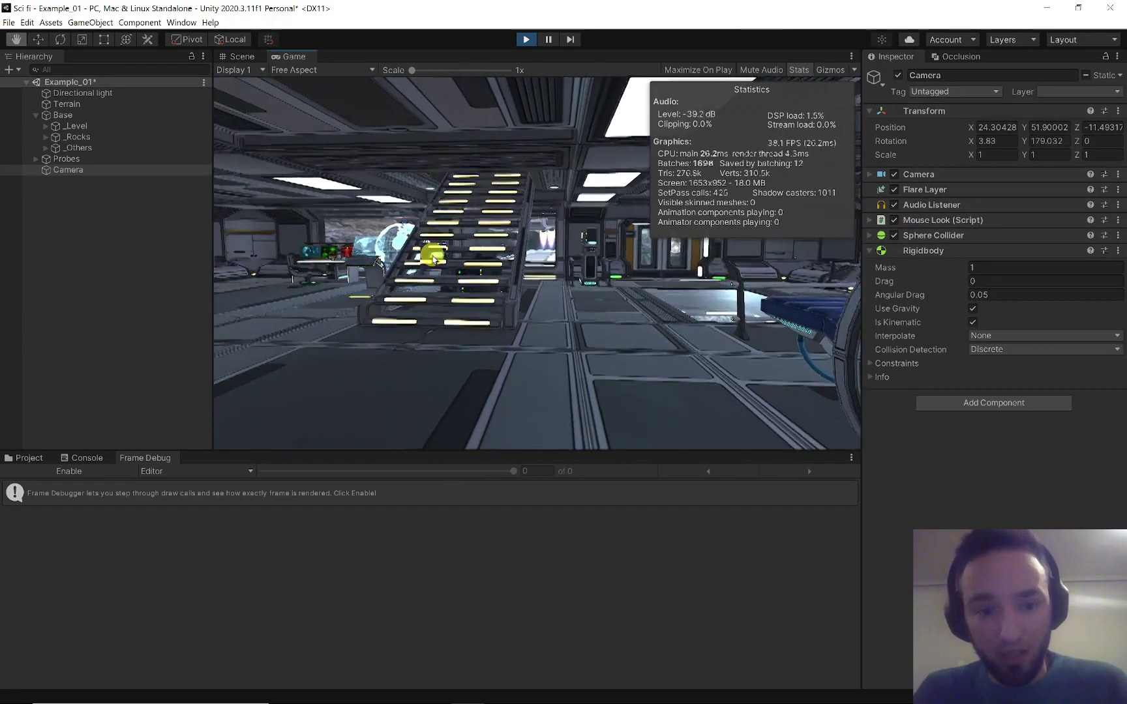
left_click(479, 281)
key("e")
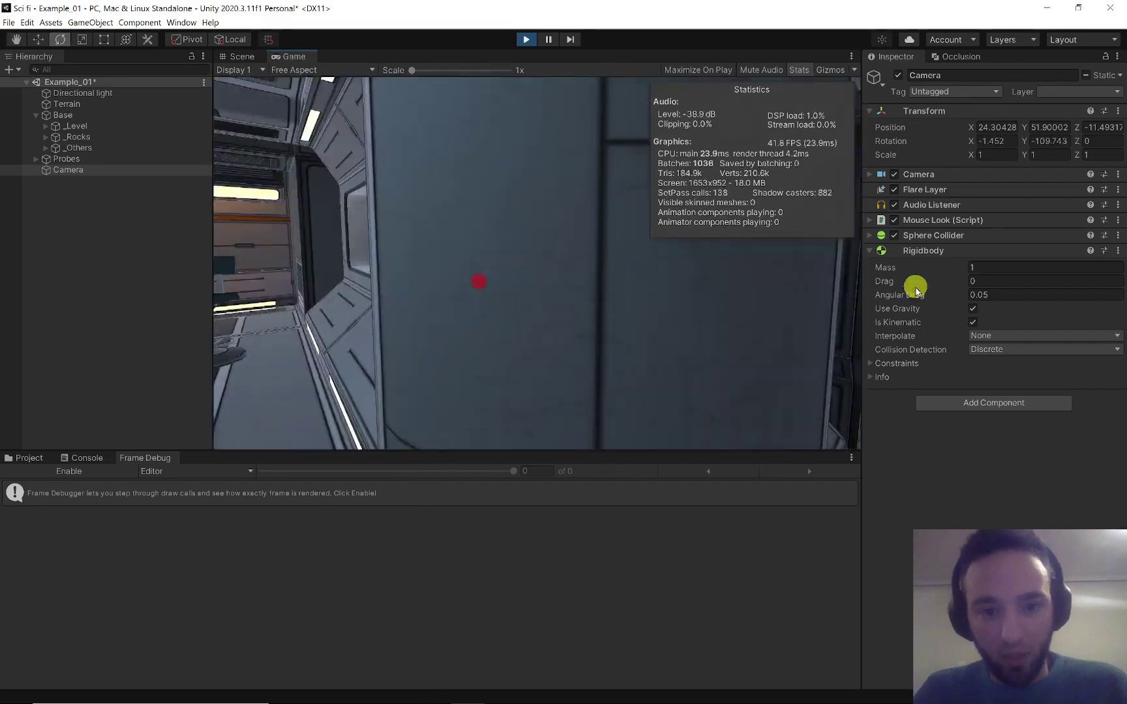
left_click(625, 327)
key("q")
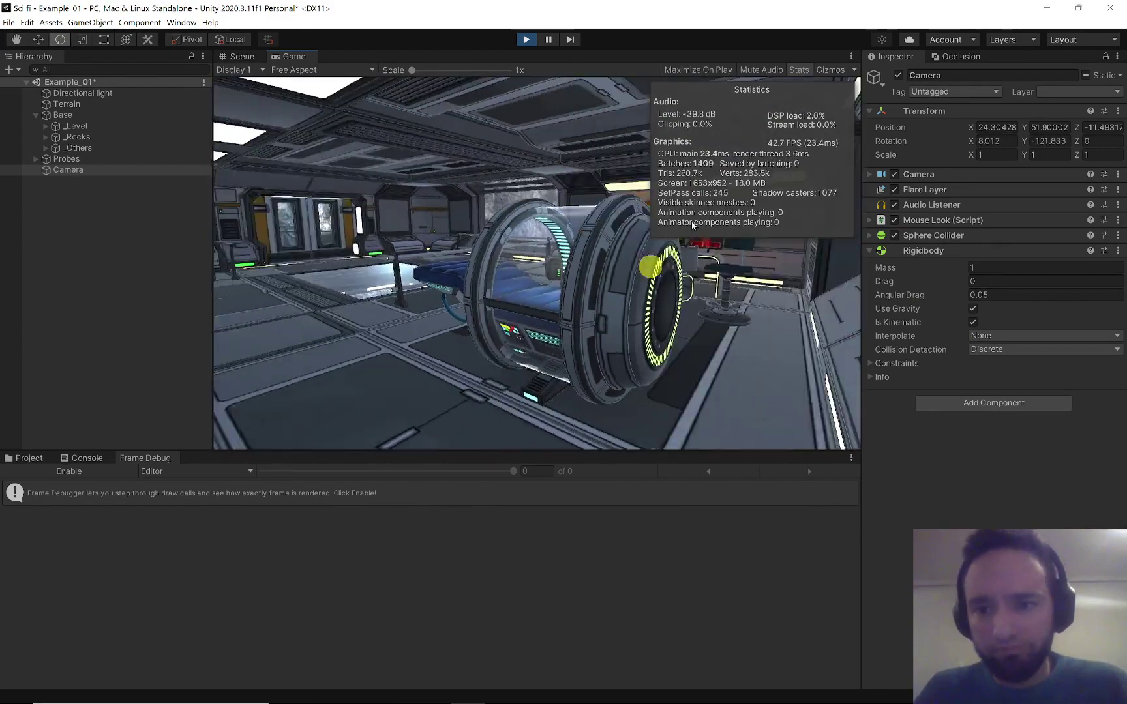
left_click(526, 39)
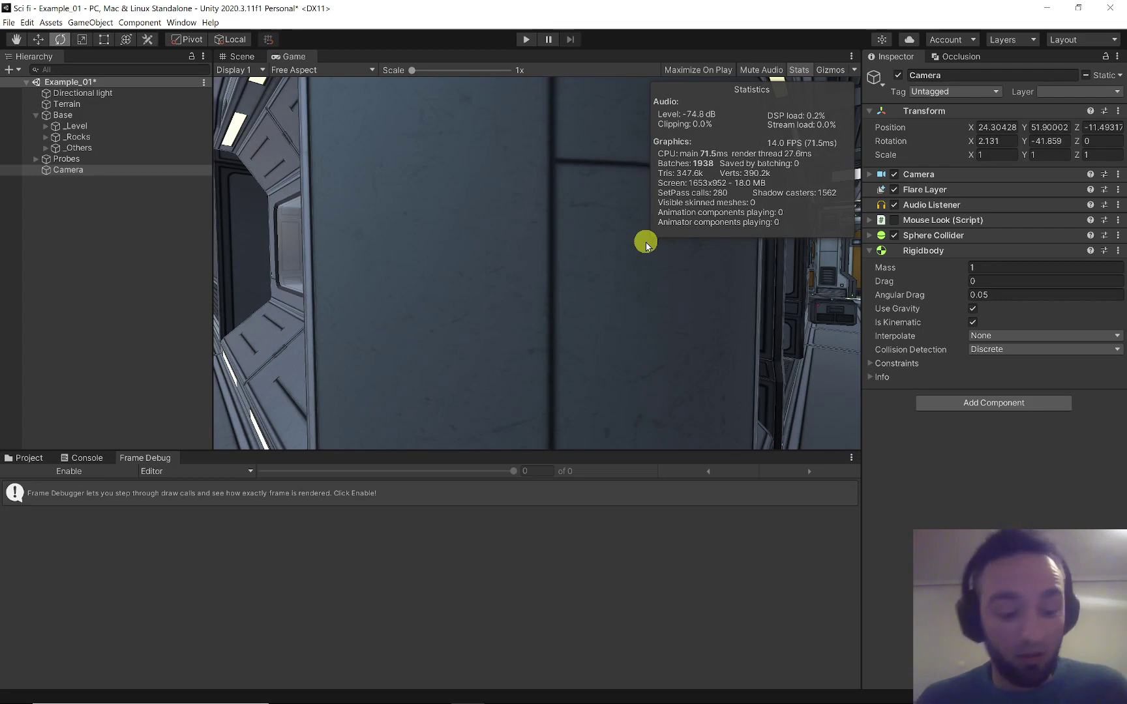
left_click(646, 234)
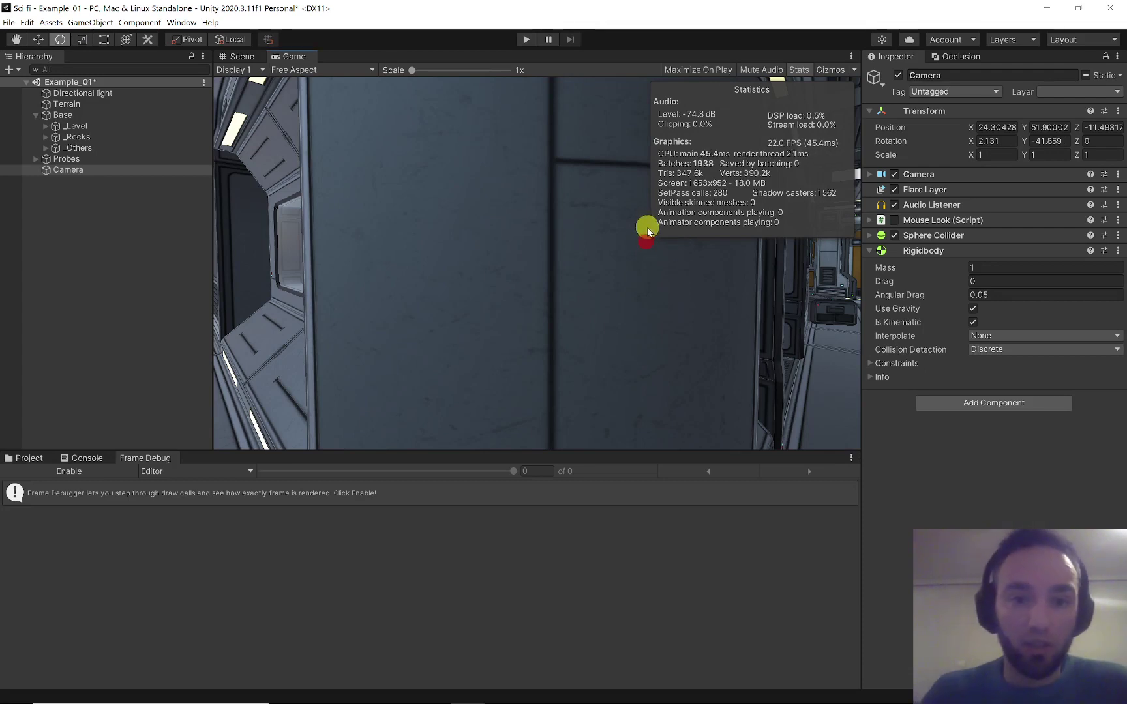
Review the occlusion culling visualization in the Scene view and compare it with the Game view's rendering statistics
left_click(956, 57)
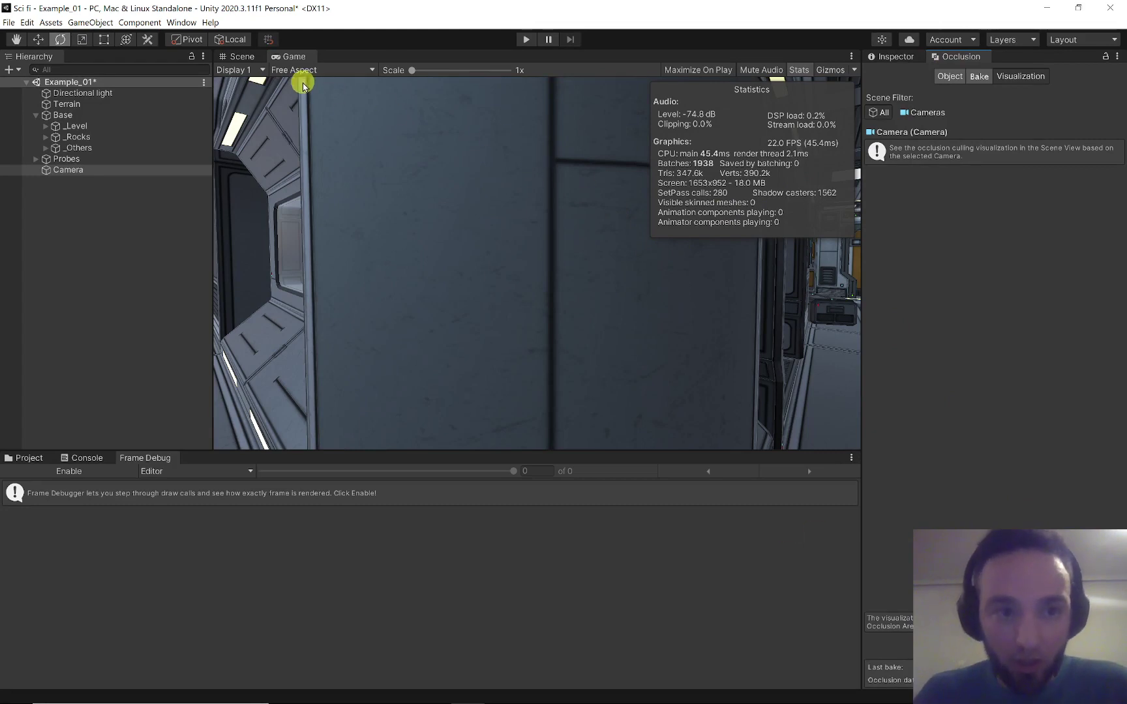
left_click(255, 56)
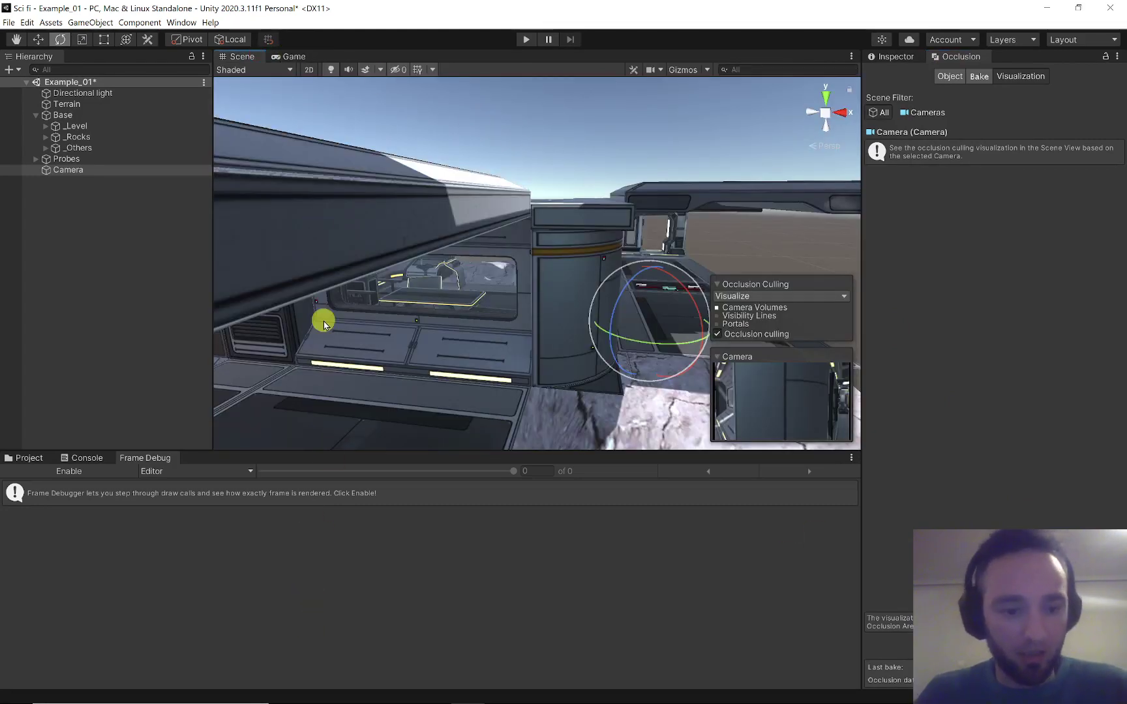
left_click(276, 55)
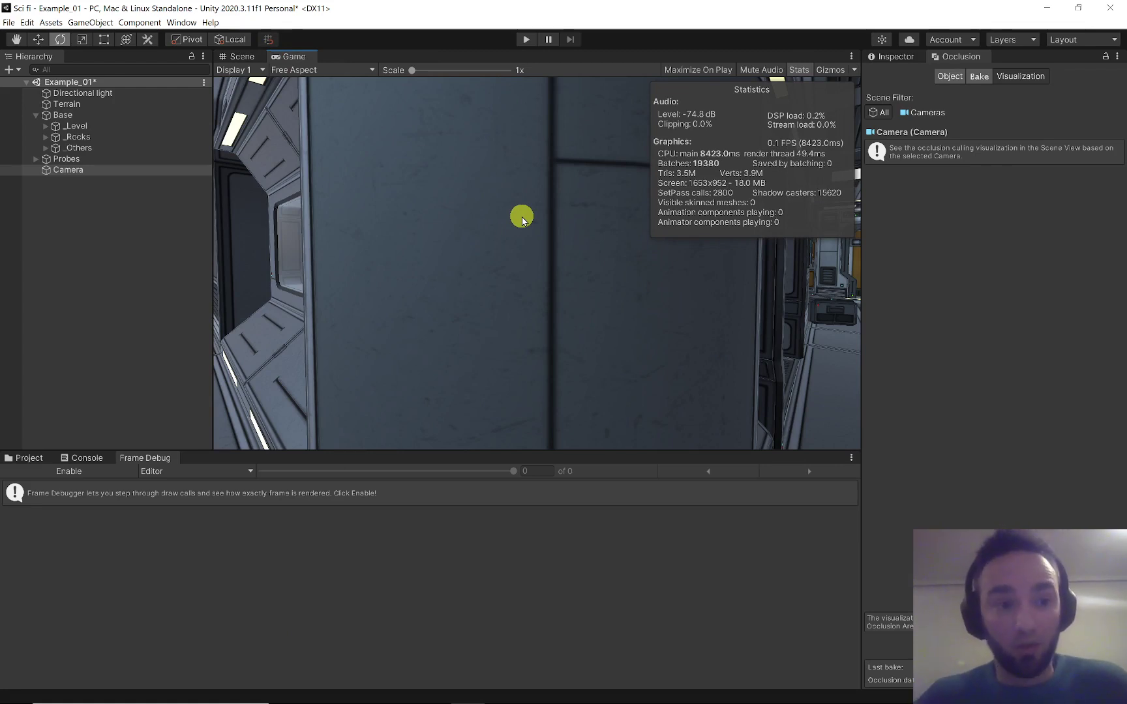
Switch to the occlusion culling mind map and expand its Problems branch
key("alt+Tab")
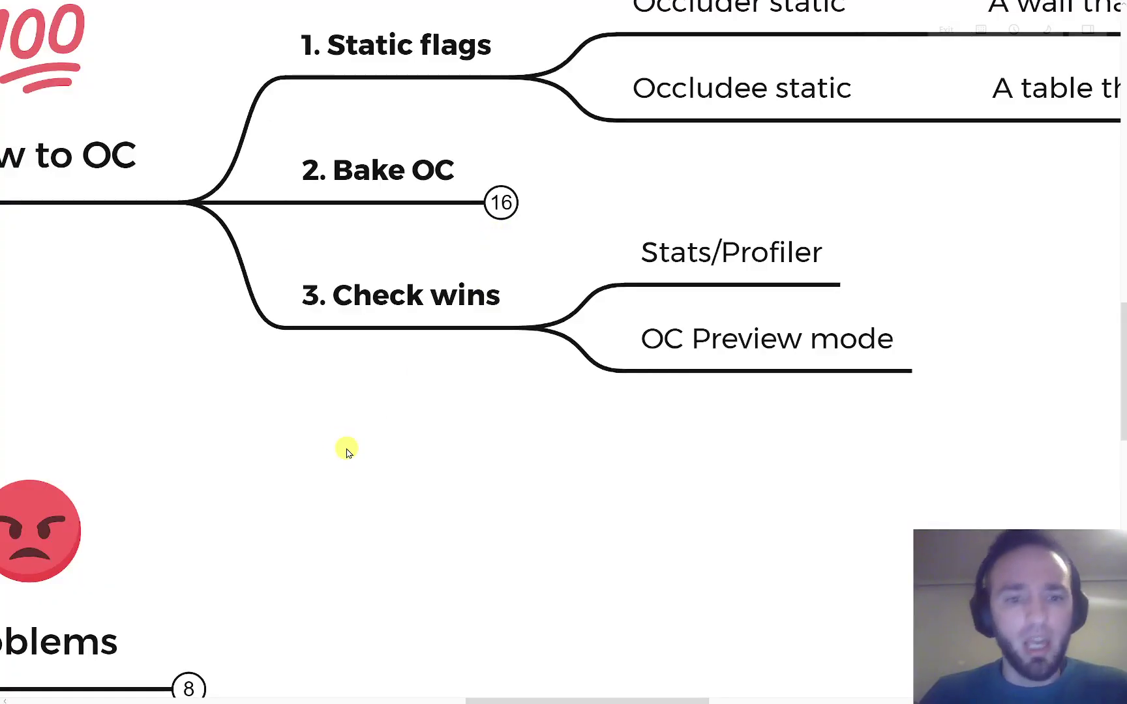
left_click_drag(346, 448, 598, 371)
mouse_move(604, 422)
left_mouse_down()
mouse_move(584, 413)
mouse_move(604, 334)
left_mouse_up()
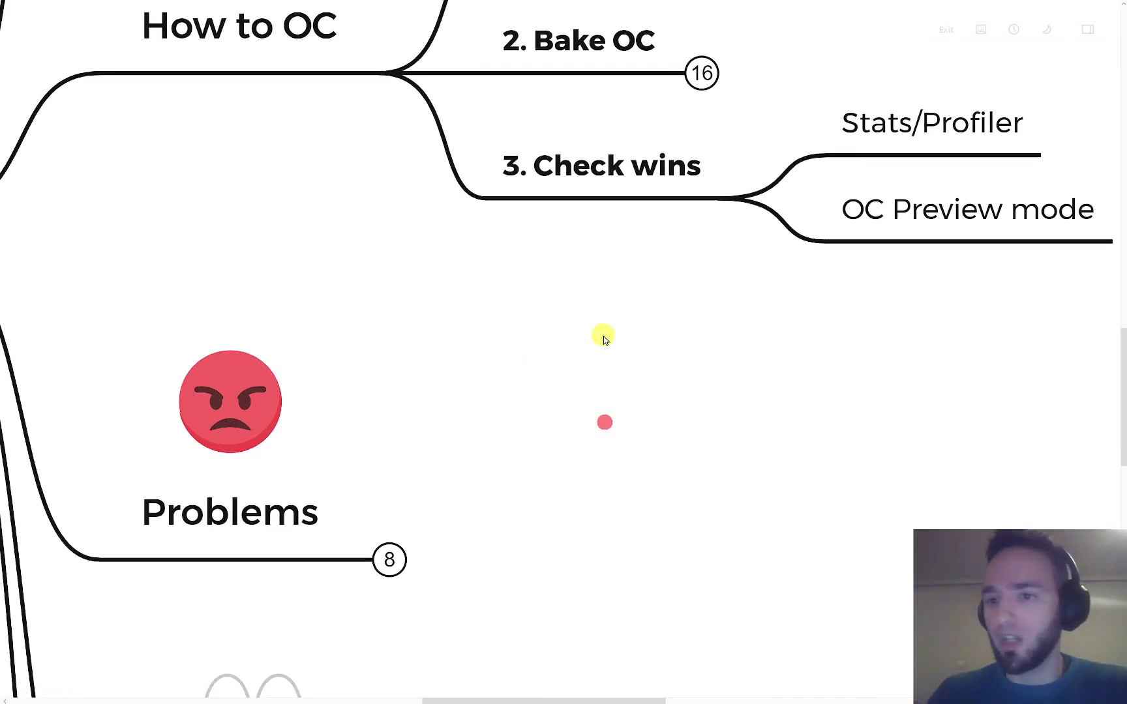
left_click_drag(741, 328, 830, 273)
left_click_drag(674, 387, 685, 194)
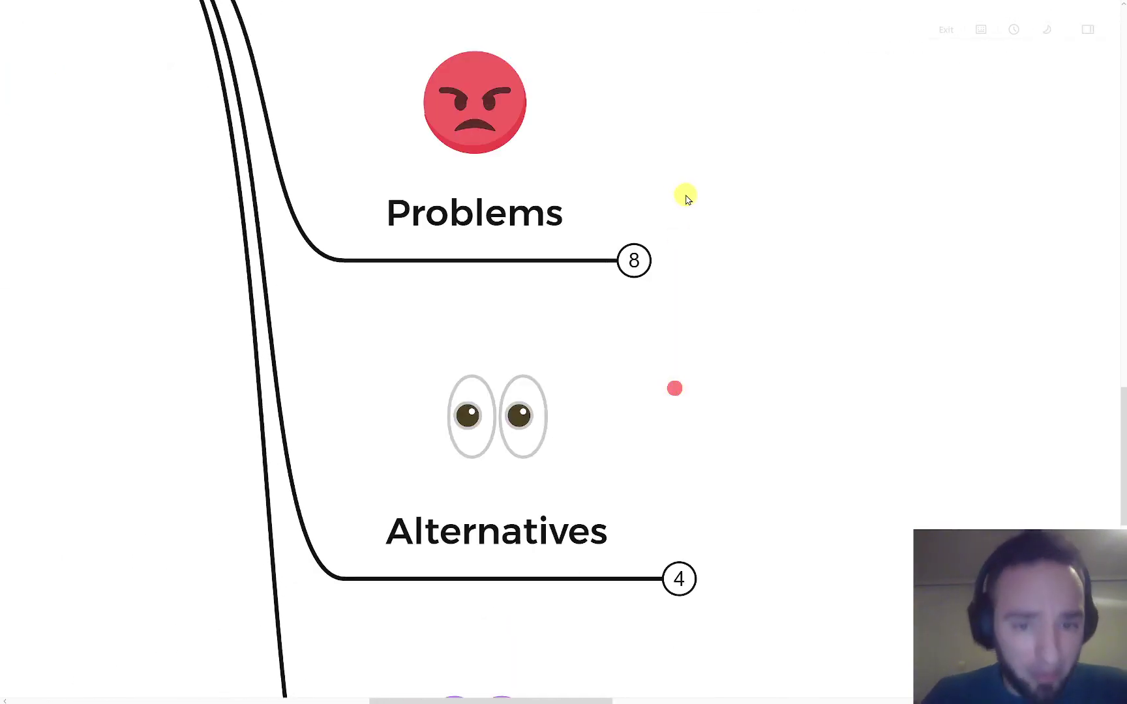
left_click(639, 254)
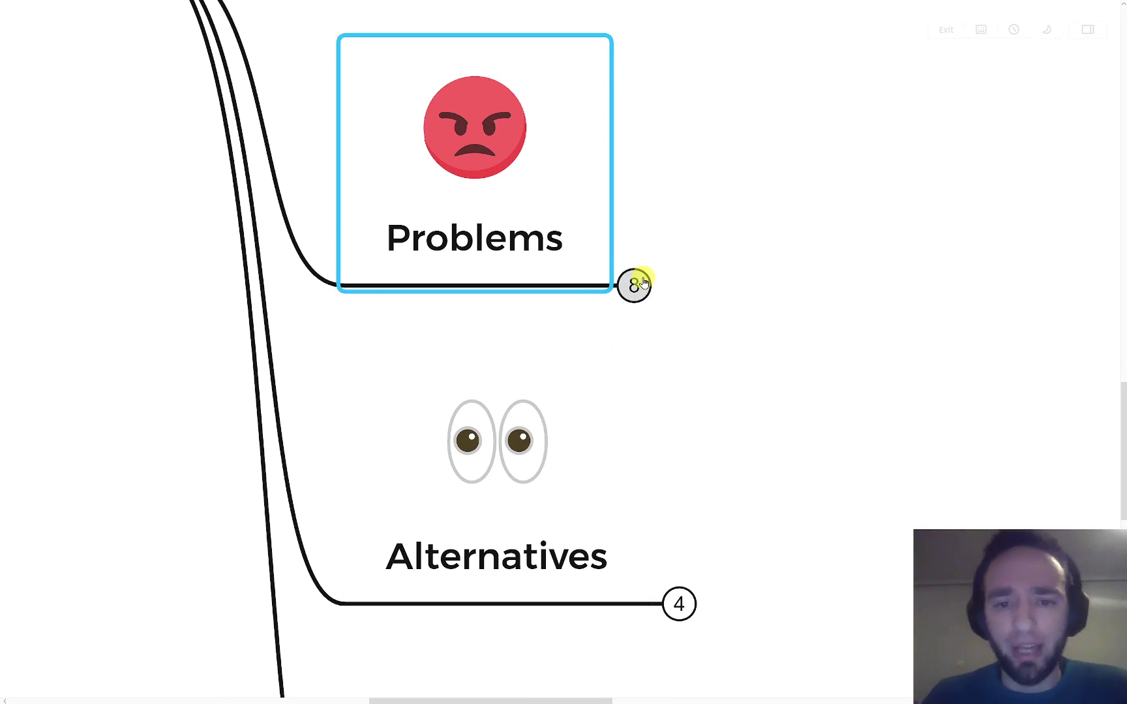
left_click(641, 282)
mouse_move(601, 372)
left_mouse_down()
mouse_move(481, 410)
mouse_move(235, 533)
left_mouse_up()
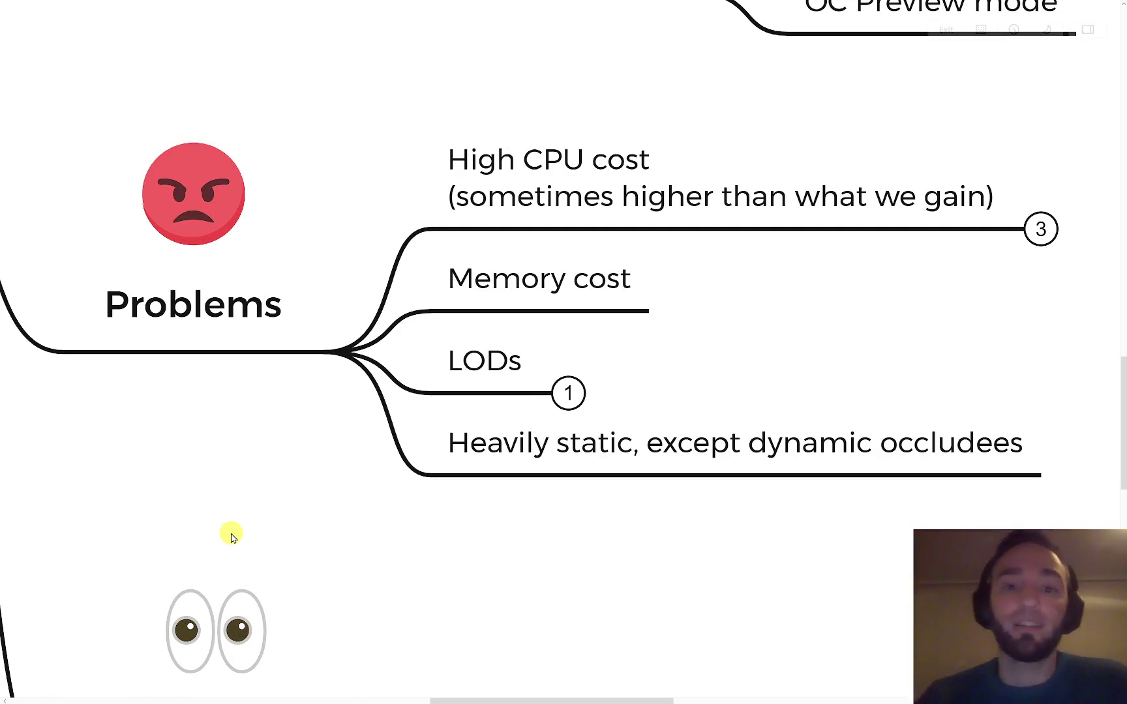
Expand the High CPU cost topic in the Problems branch to read its subtopics
scroll(750, 352, "right", 2)
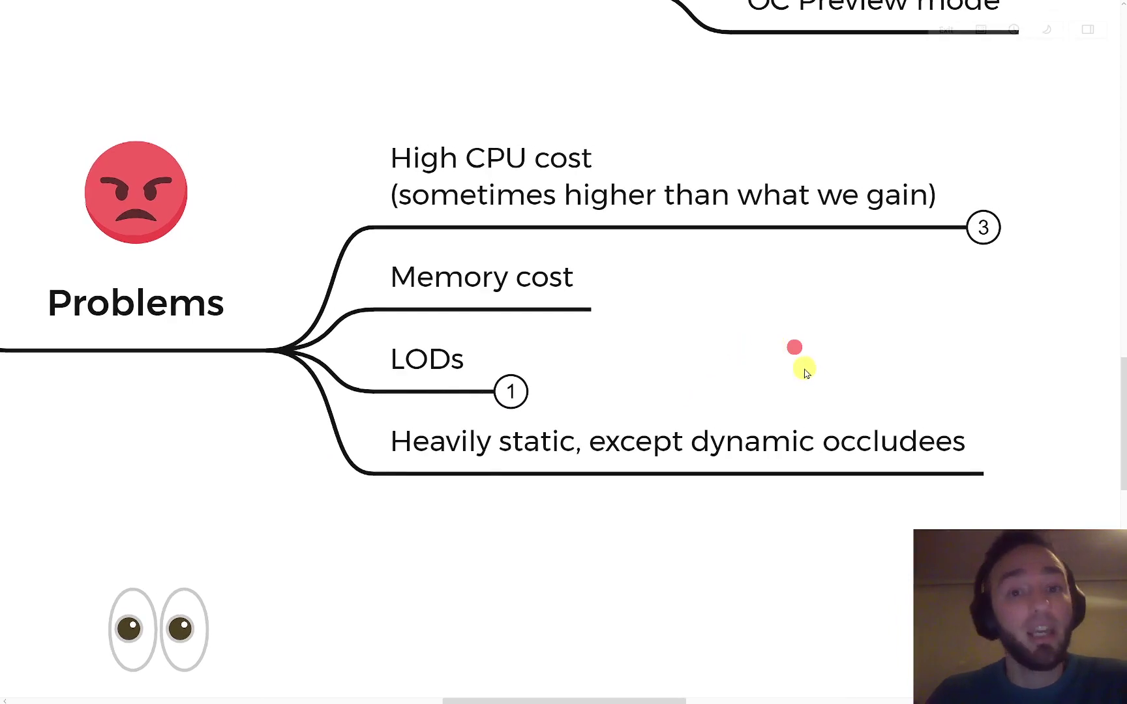
scroll(766, 267, "right", 5)
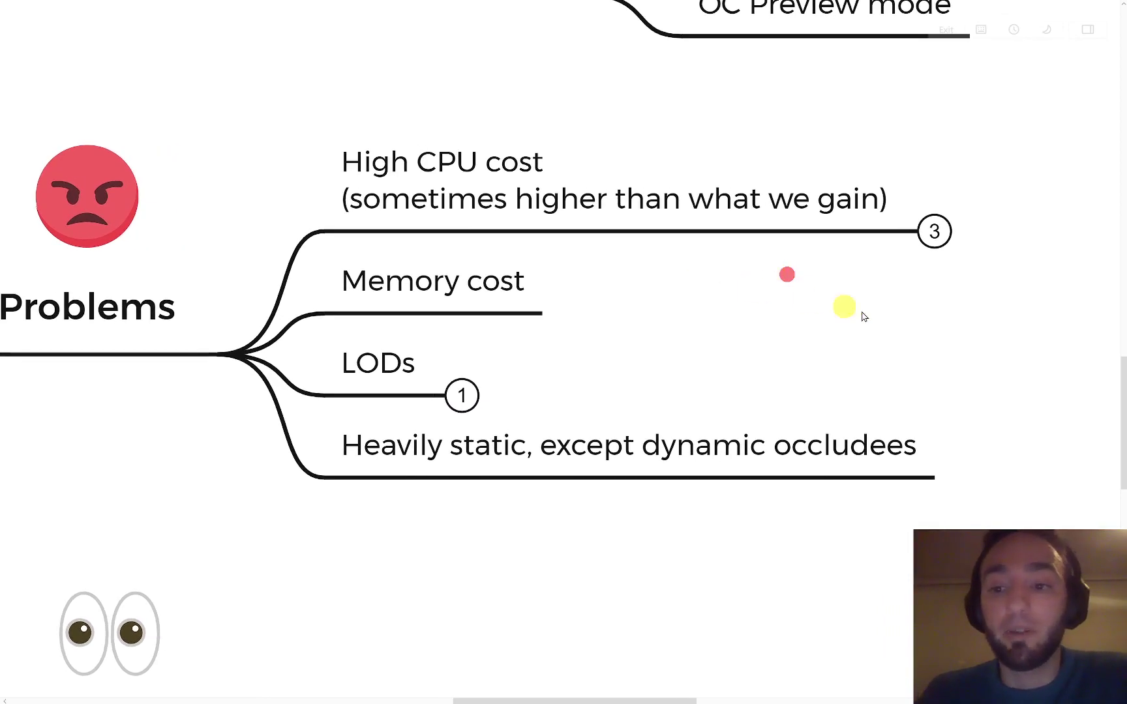
left_click(835, 219)
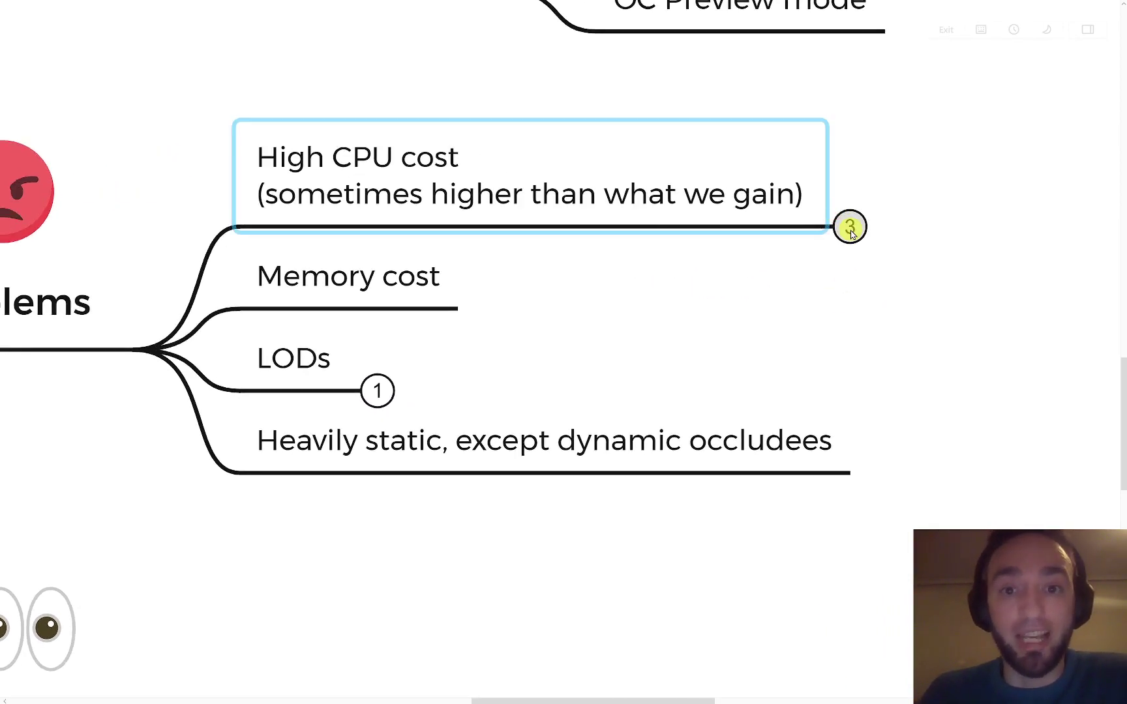
left_click(850, 228)
left_click_drag(793, 335, 495, 338)
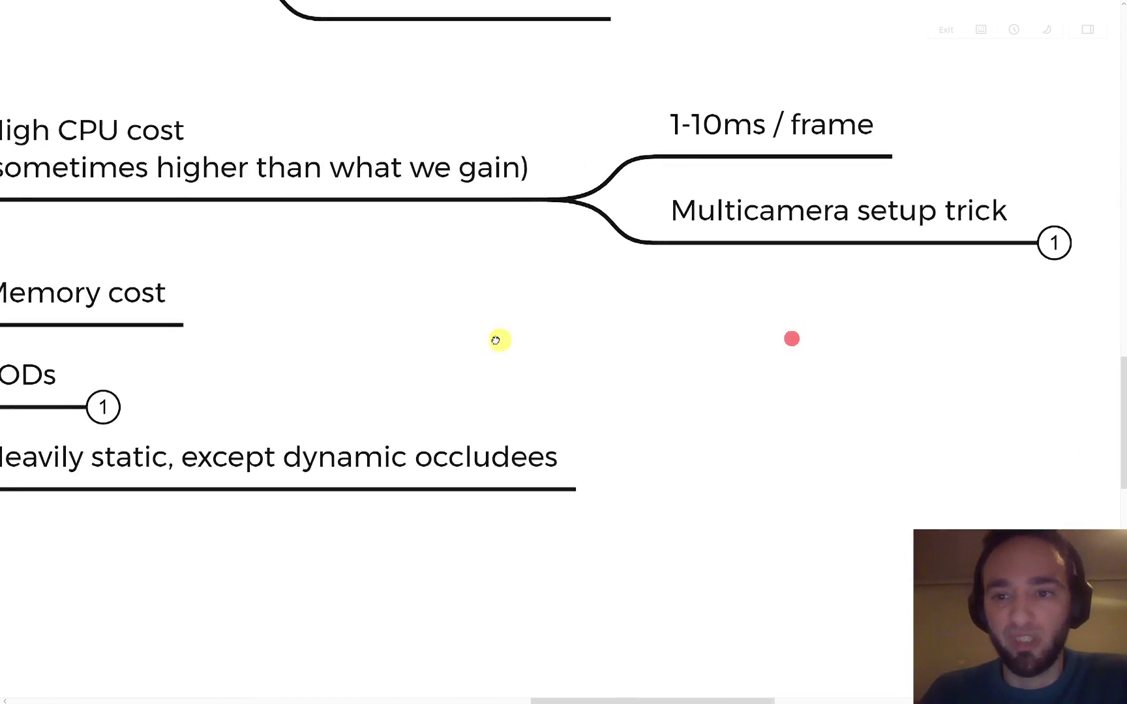
left_click_drag(857, 351, 693, 336)
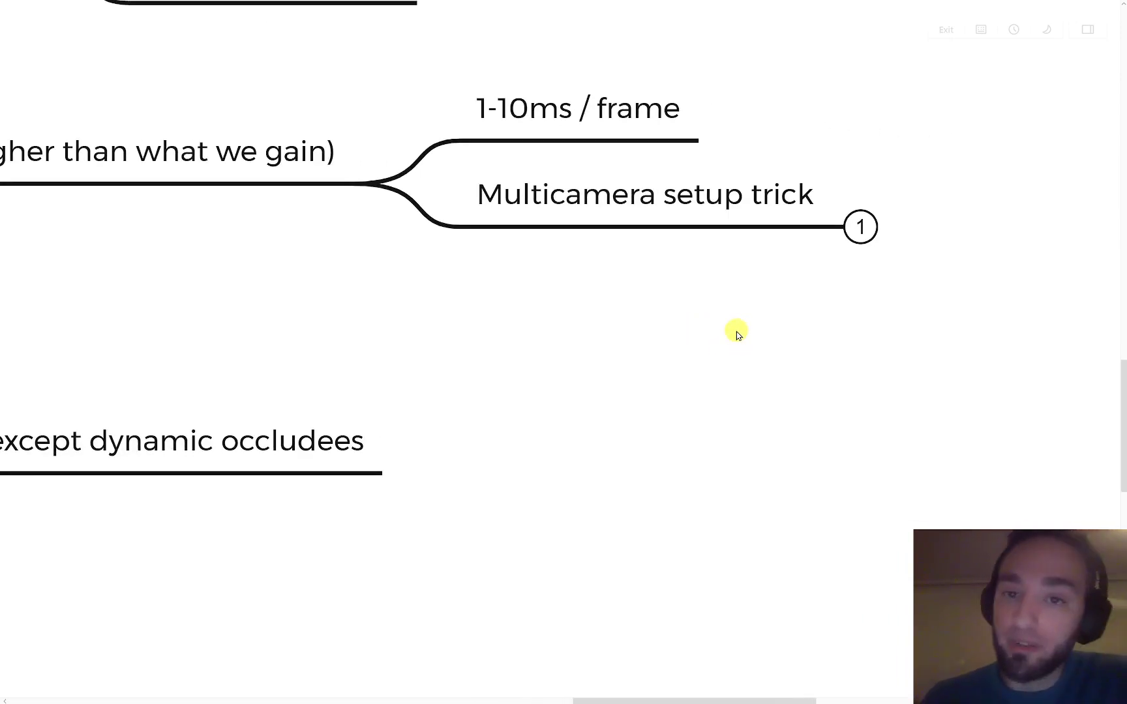
Expand the Multicamera setup trick topic and read its advice on secondary cameras
left_click(860, 227)
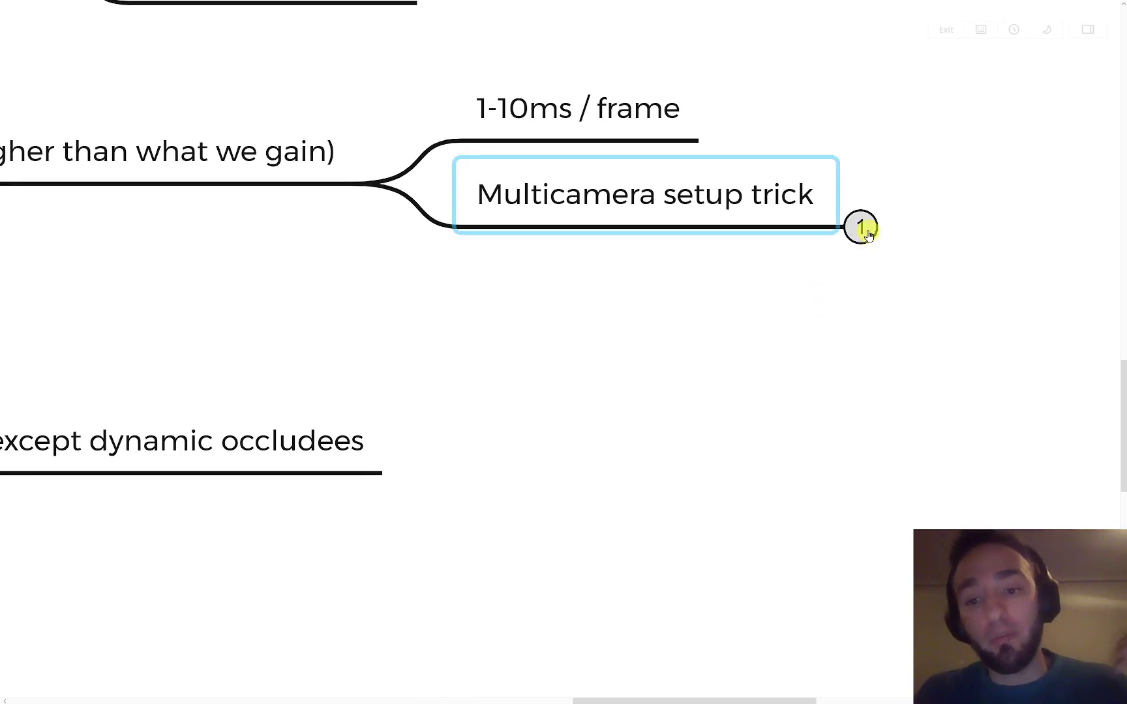
left_click(860, 227)
left_click_drag(841, 394, 495, 399)
left_click_drag(945, 305, 744, 313)
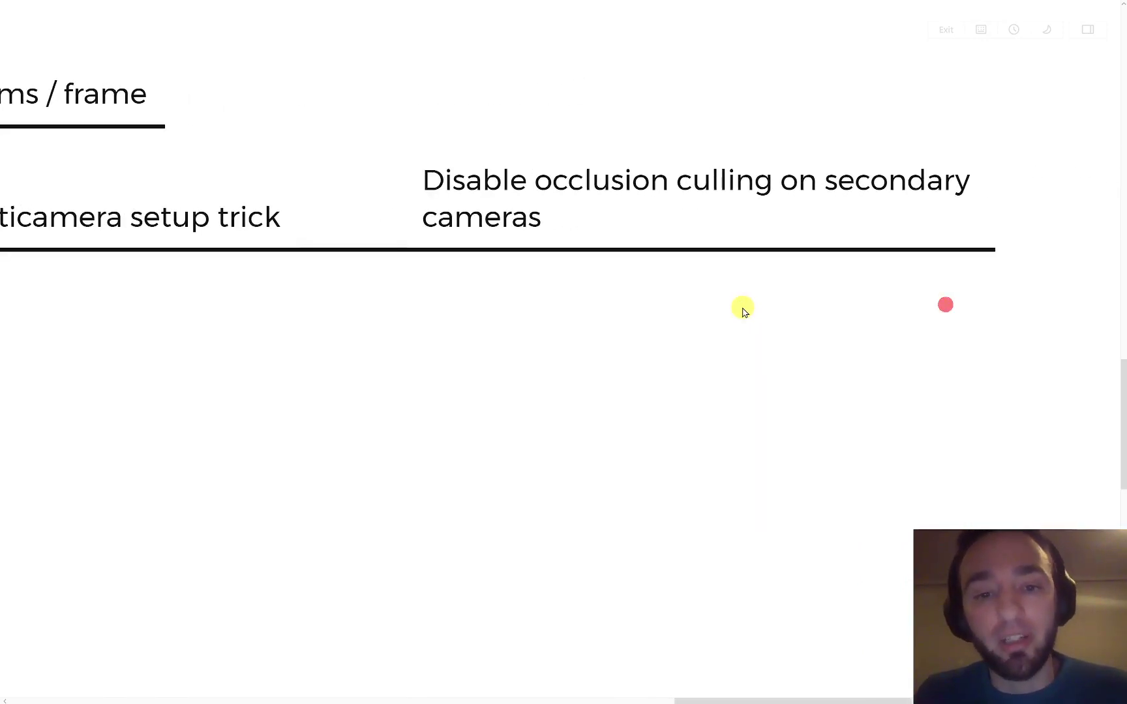
Switch back to Unity and make three duplicates of the Camera object
key("alt+Tab")
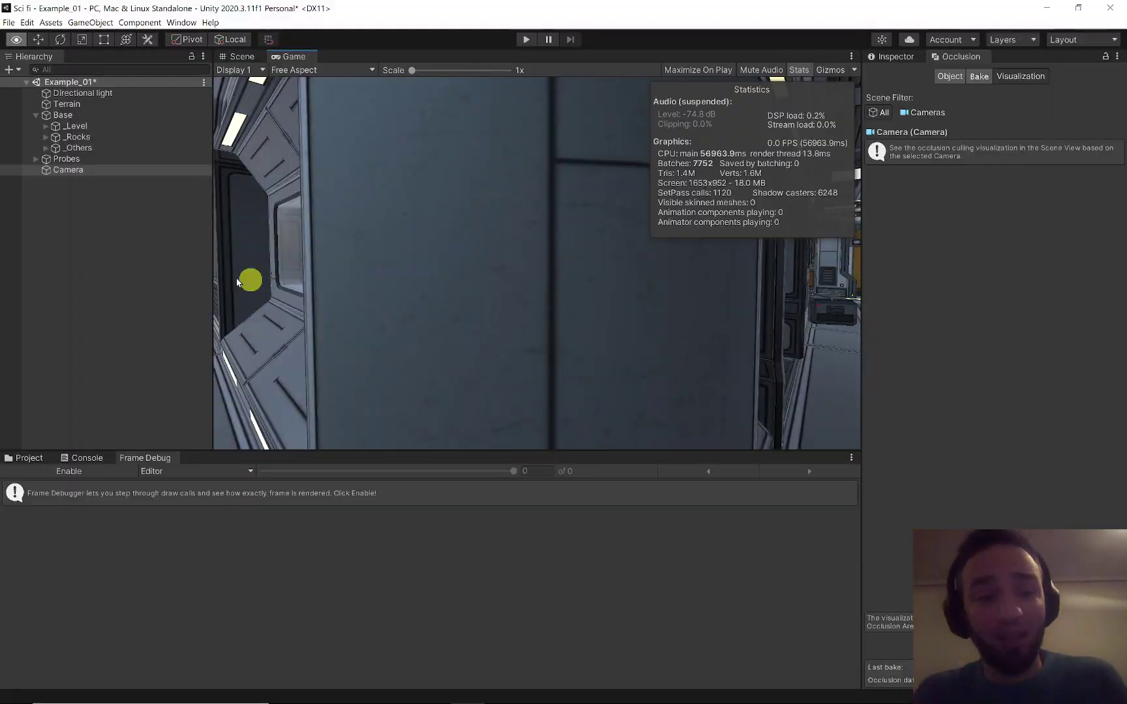
left_click(110, 170)
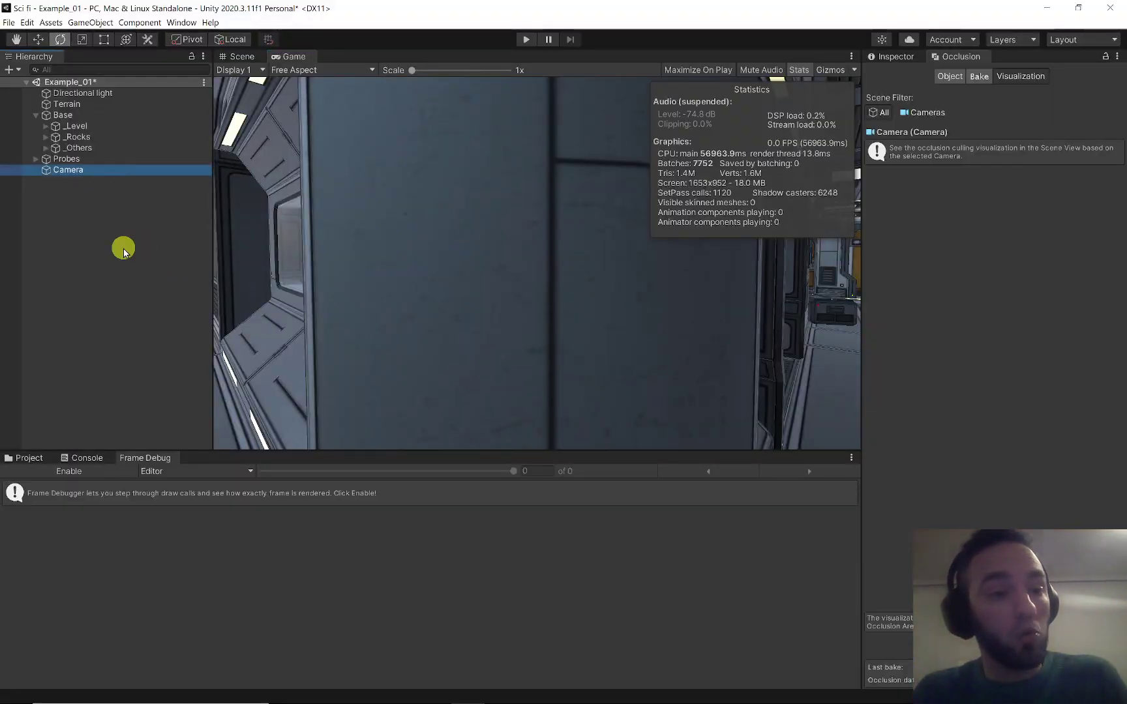
key("ctrl+d")
key("ctrl+d")
key("ctrl+d")
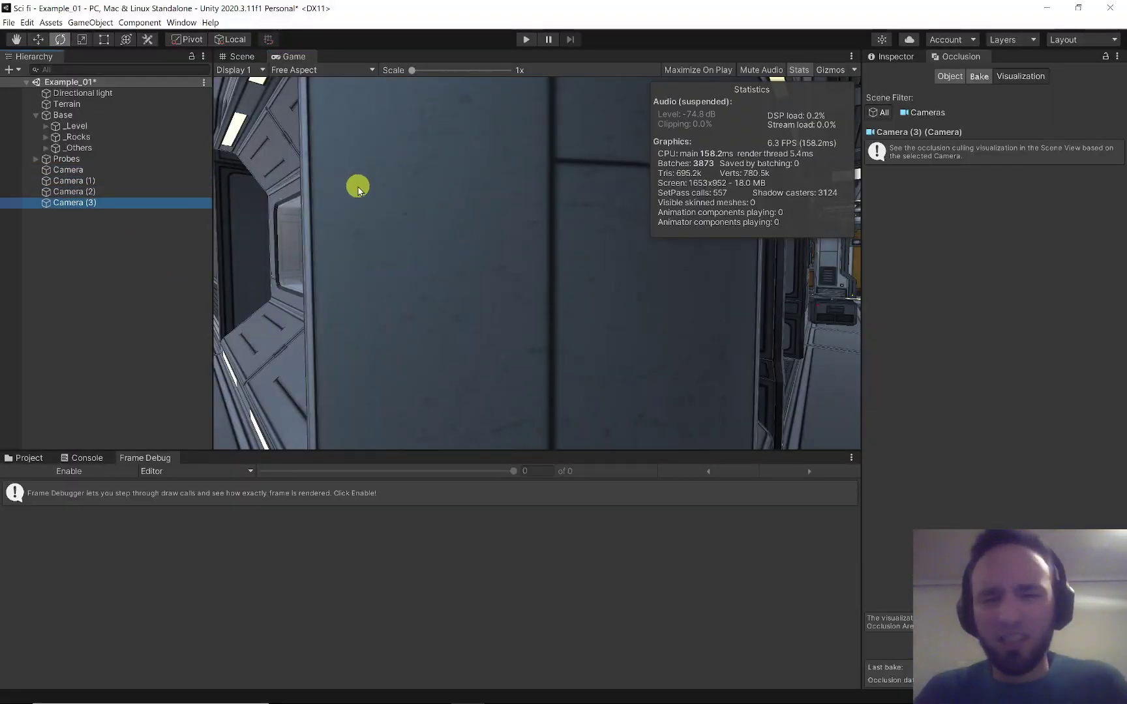
Disable Occlusion Culling in the Camera component of the three duplicated cameras
left_click(98, 183, "shift")
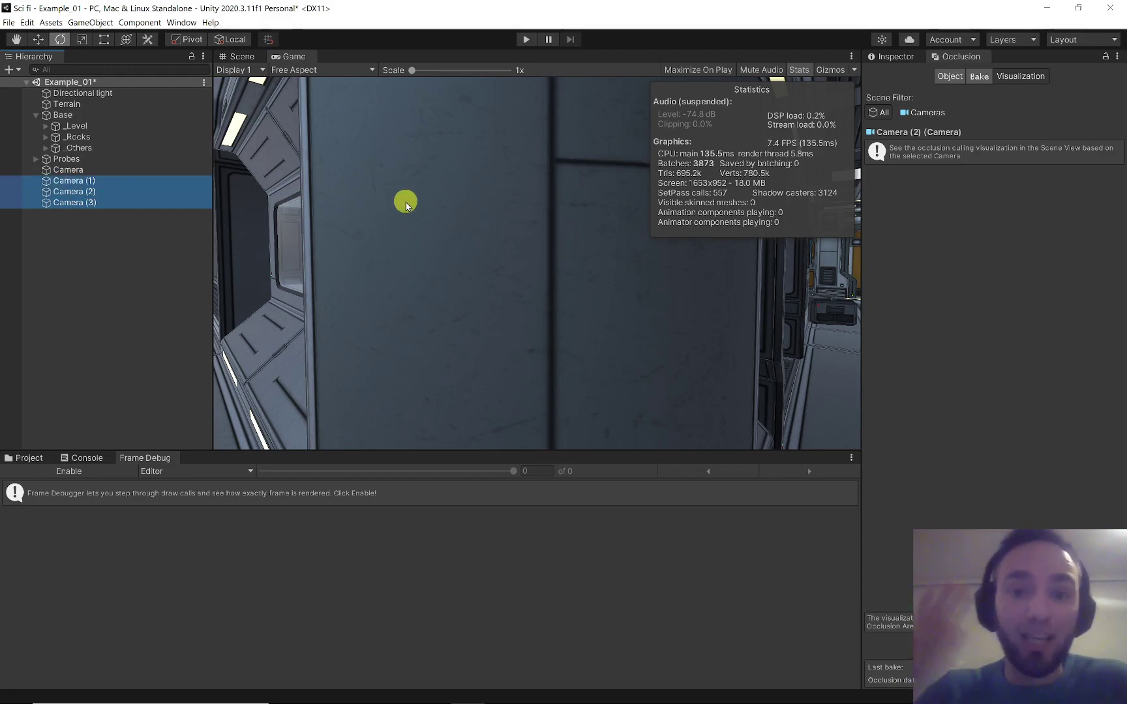
left_click(913, 57)
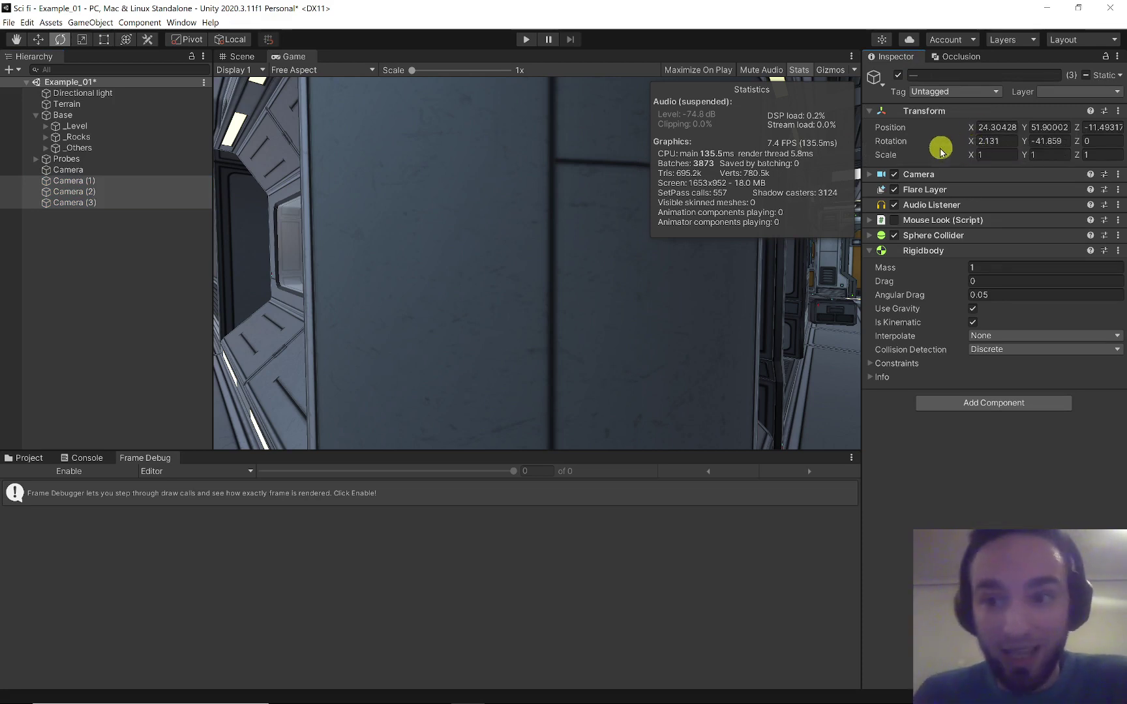
left_click(933, 174)
scroll(932, 171, "down", 1)
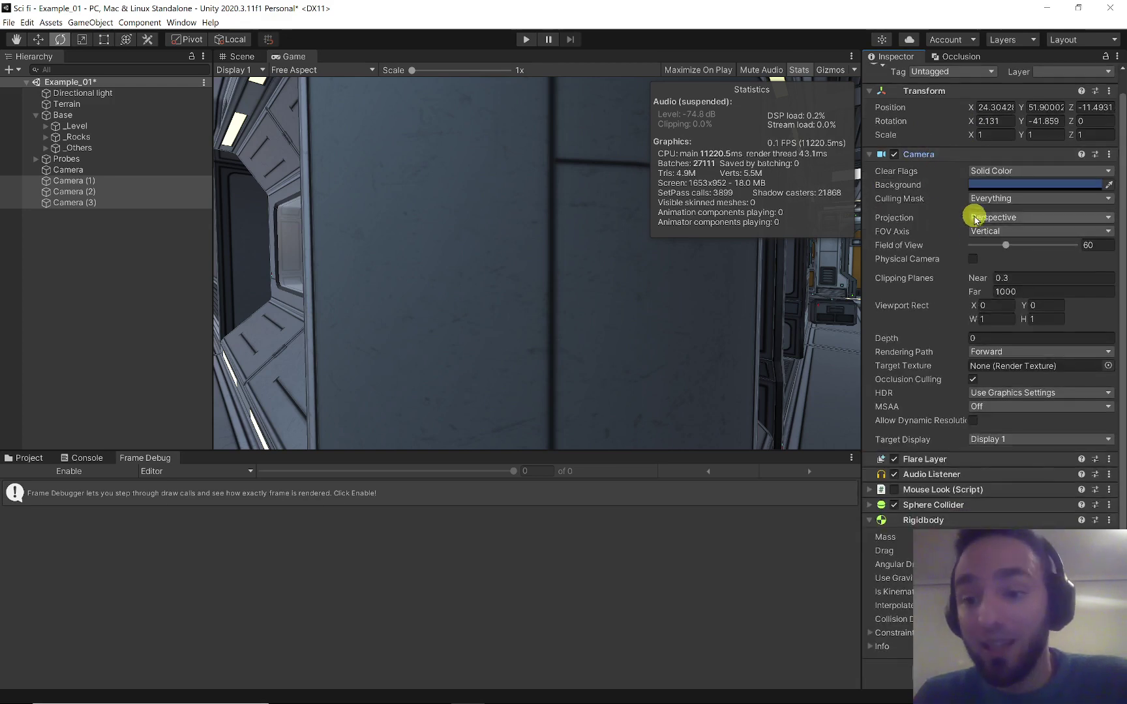
left_click(972, 381)
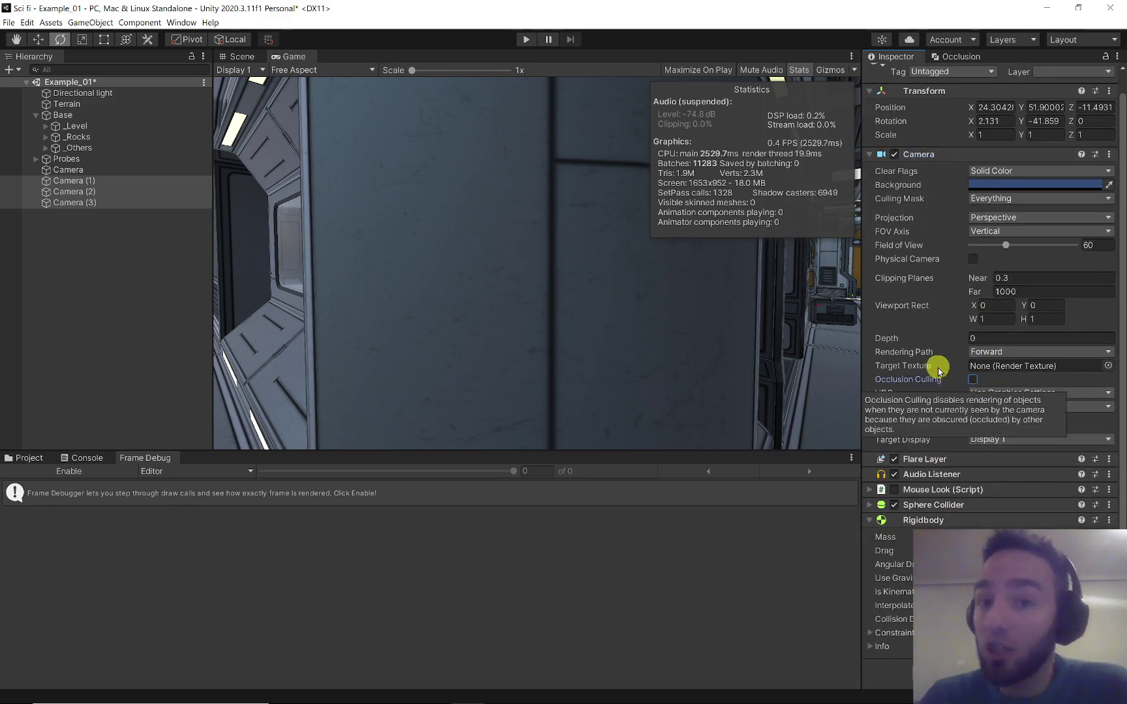
mouse_move(958, 351)
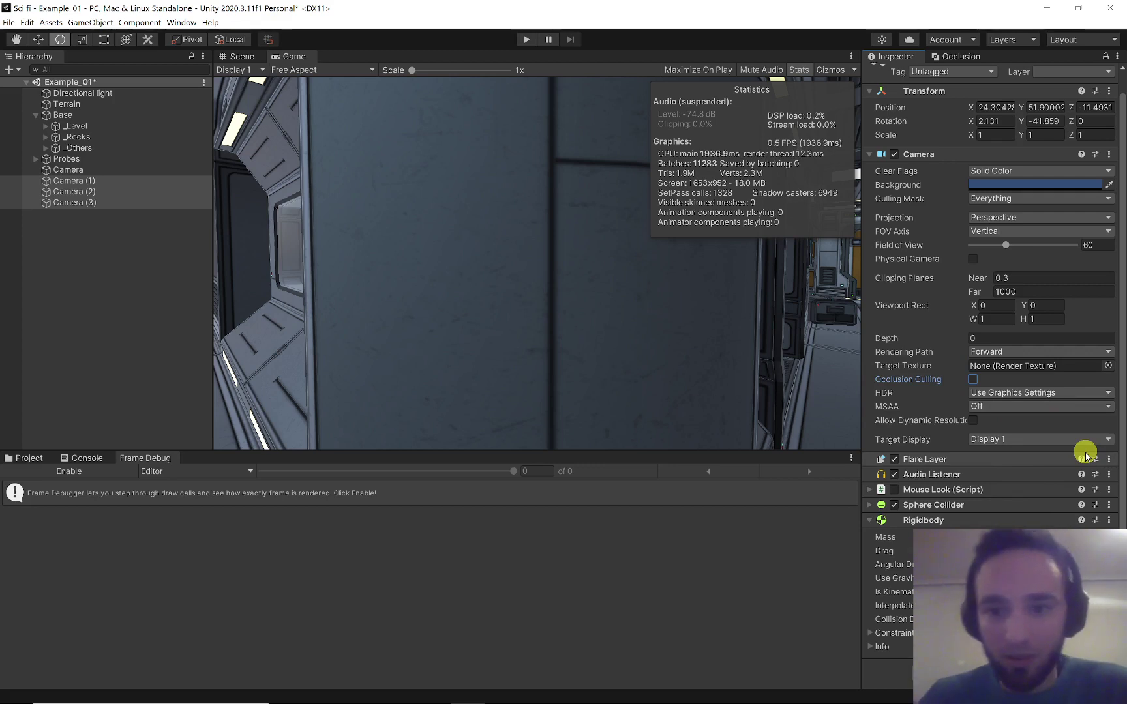
Re-enable Occlusion Culling on the three duplicated cameras, delete all three, and select the original Camera
left_click(975, 380)
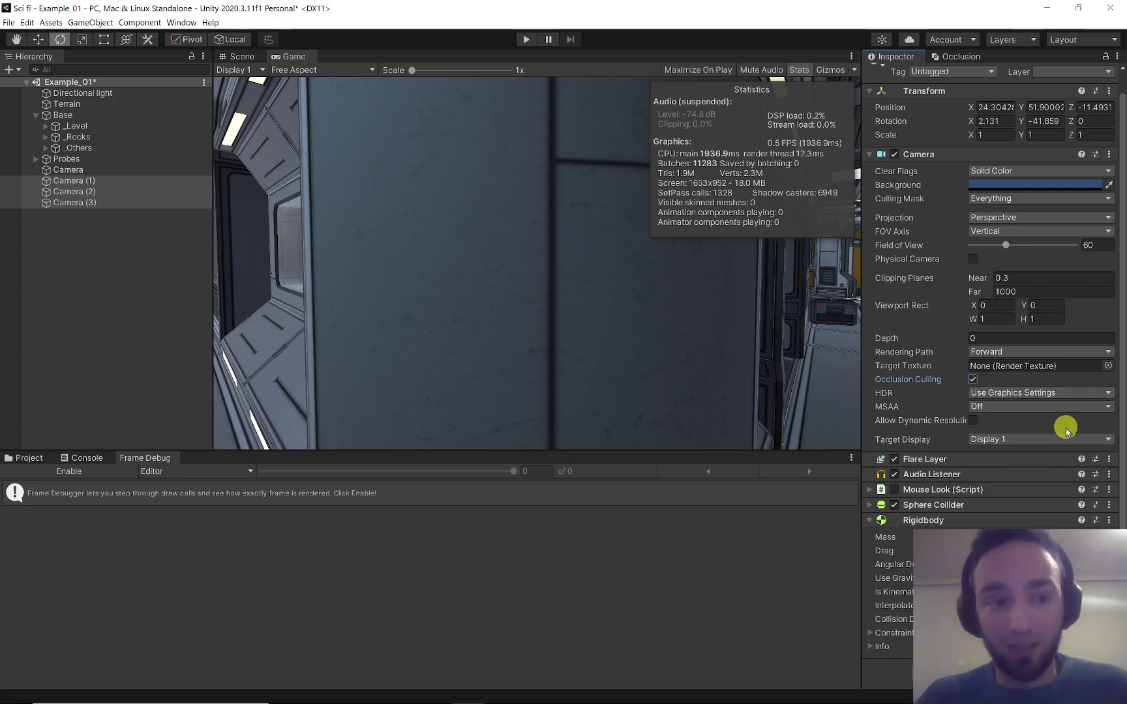
left_click(165, 292)
left_click(117, 181)
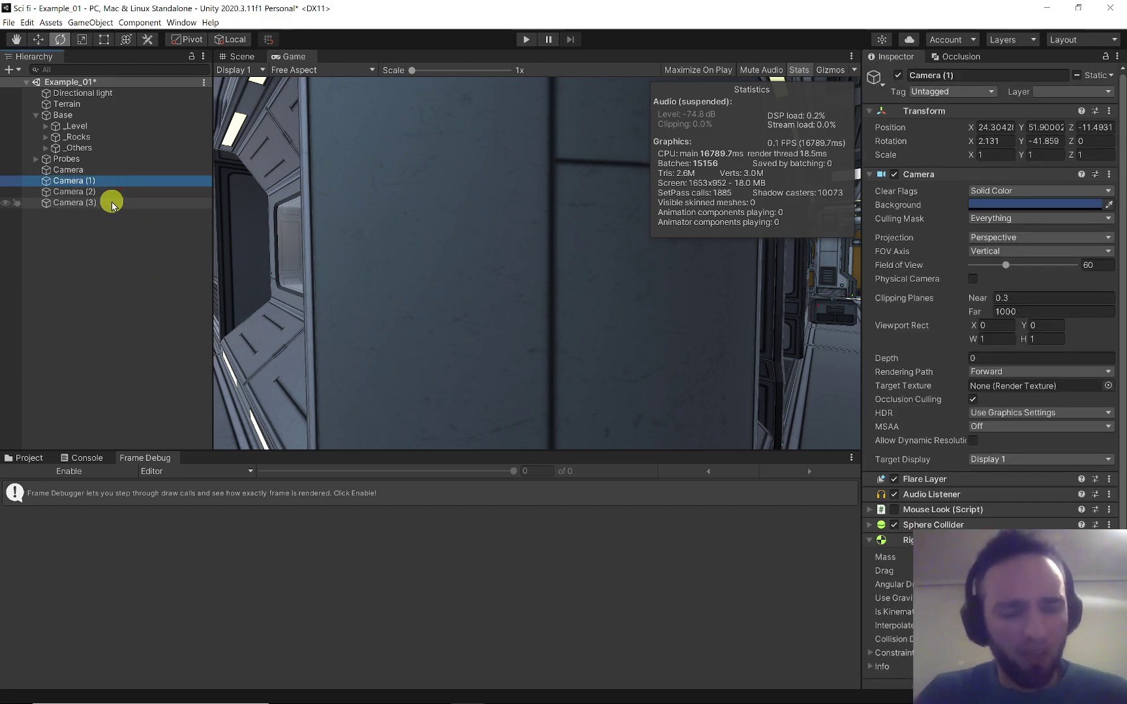
left_click(112, 203, "shift")
key("Delete")
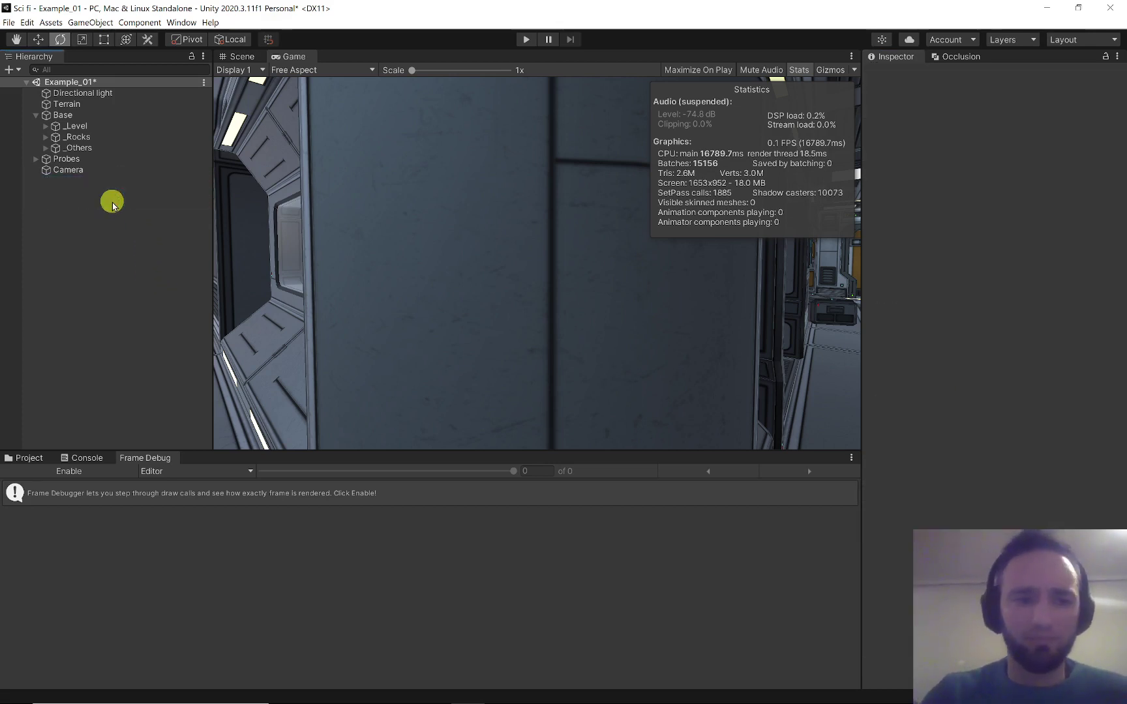
left_click(70, 171)
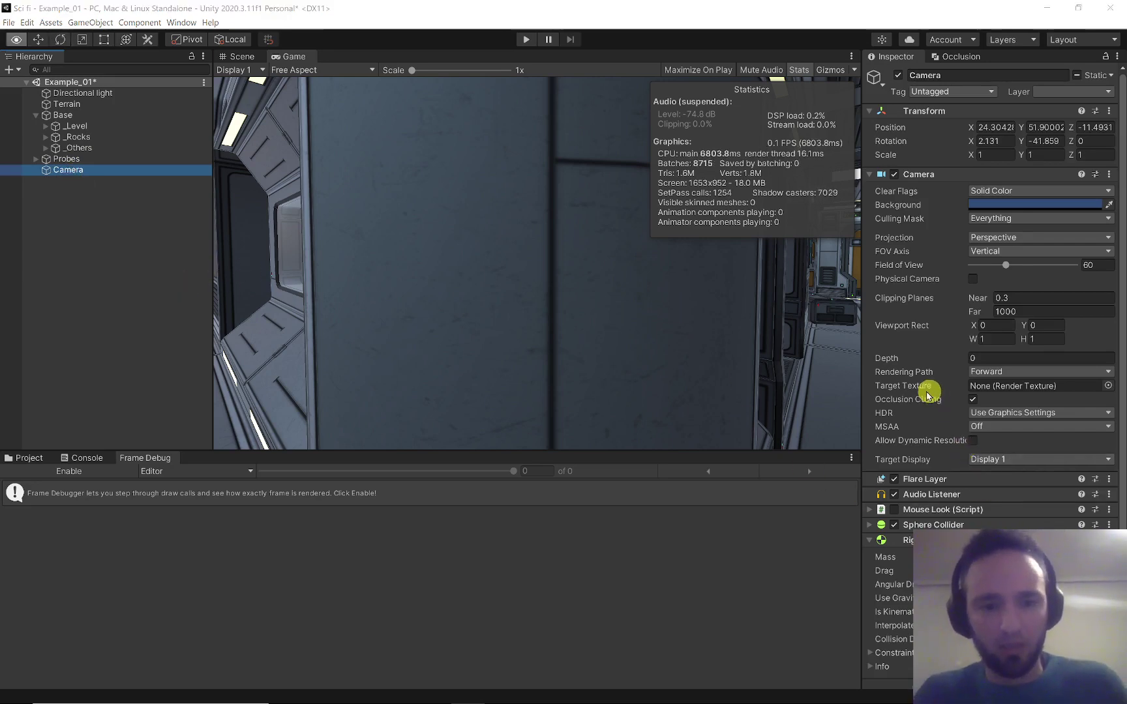
Switch to the mind map and add the topic "Think of reducing smallest occluder" below Multicamera setup trick under High CPU cost
key("alt+Tab")
key("Right")
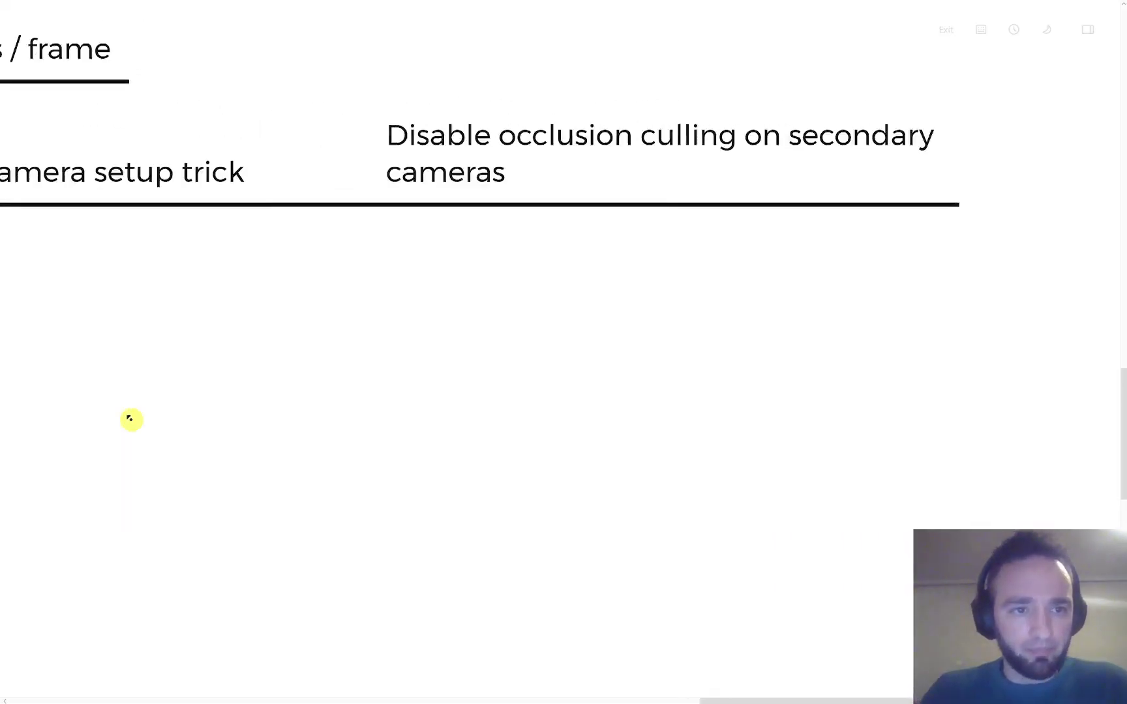
key("Right")
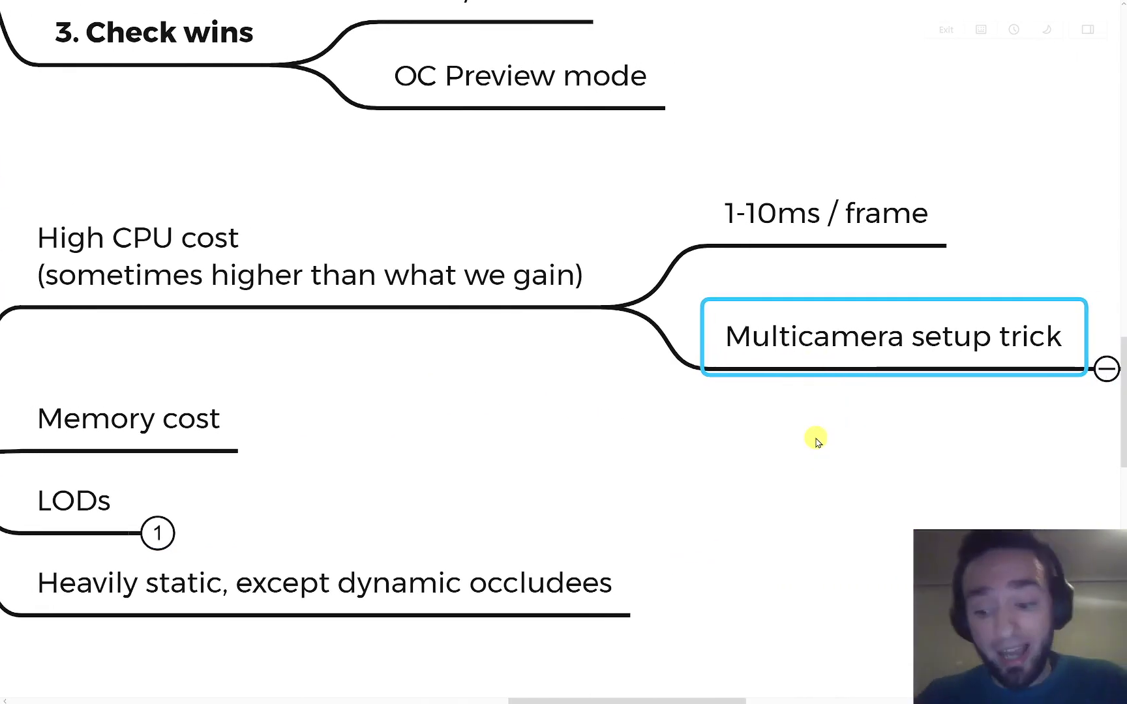
key("Return")
type("Think of re")
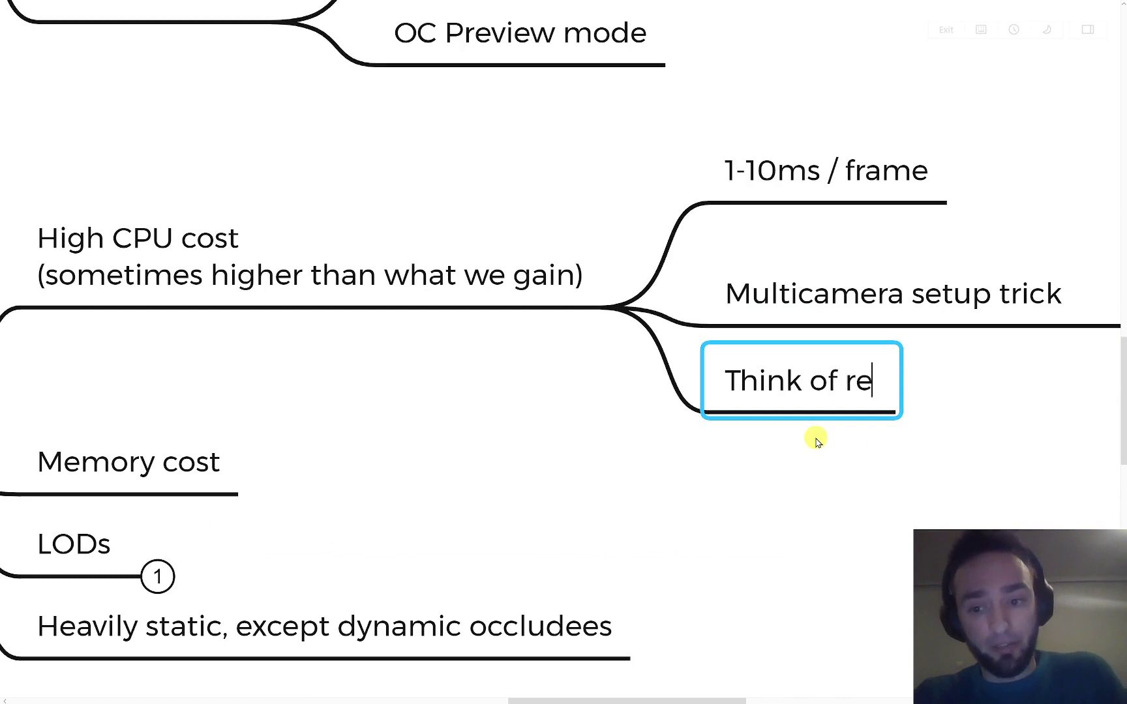
type("ducing")
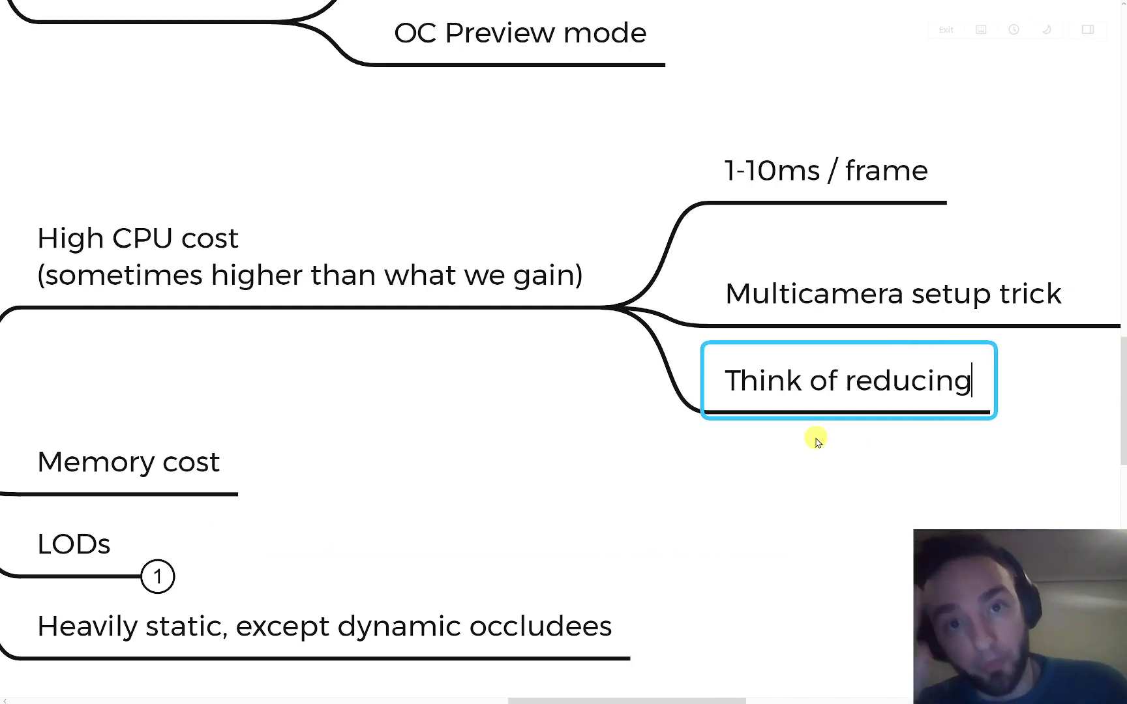
type(" smallest")
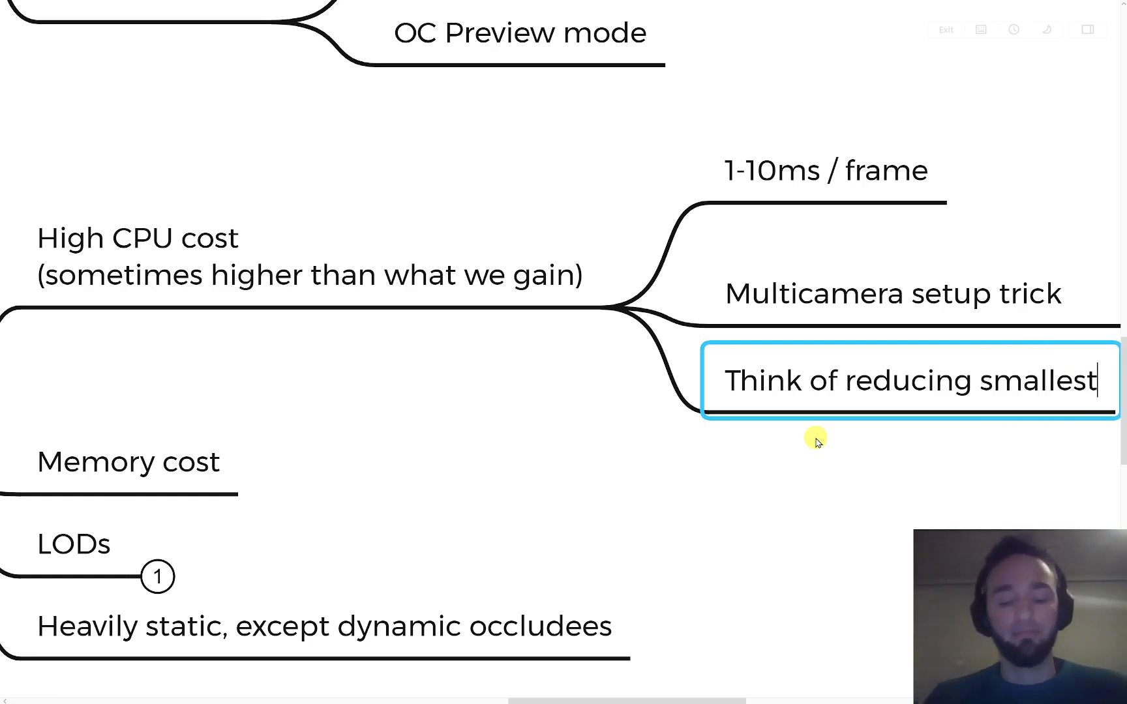
type(" occluder")
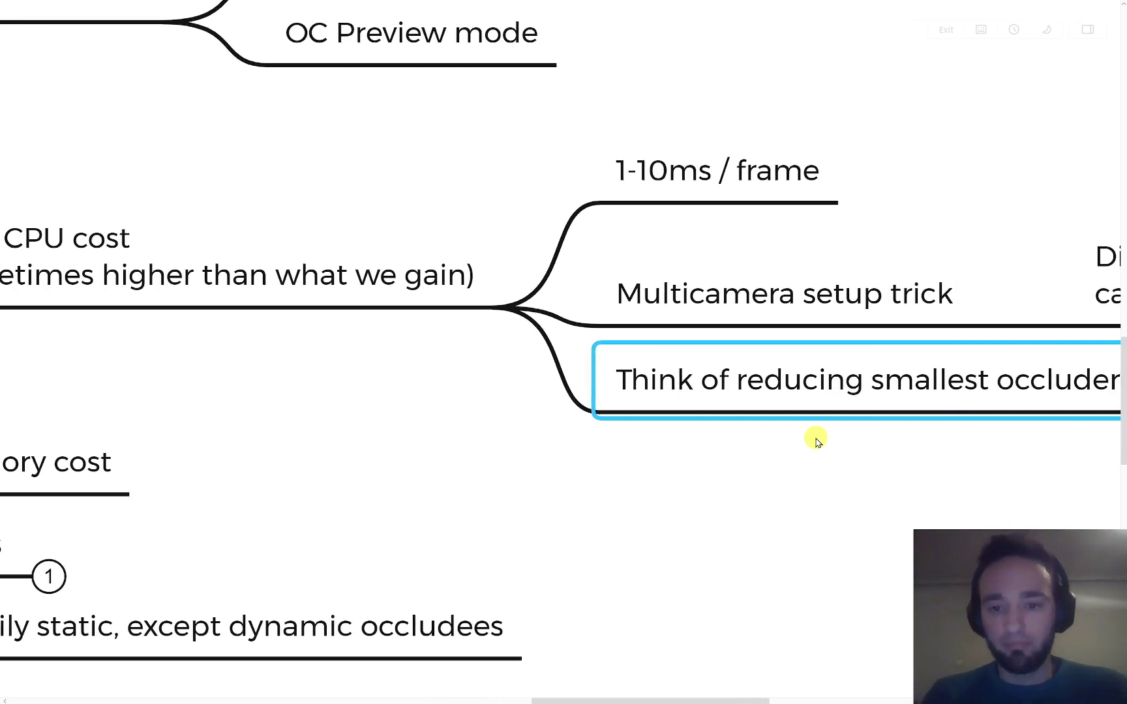